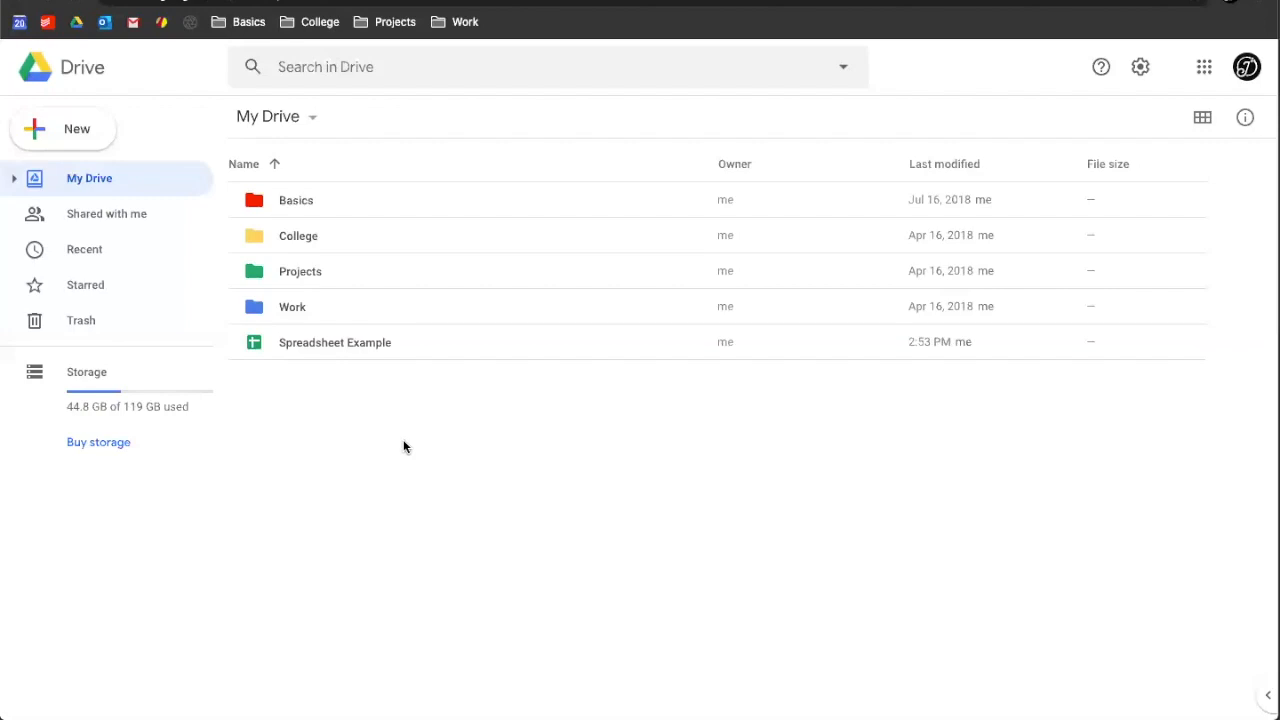
- Review the kinds of files that can be created in Drive, including Google Sheets
left_click(88, 137)
left_click(134, 85)
left_click(72, 134)
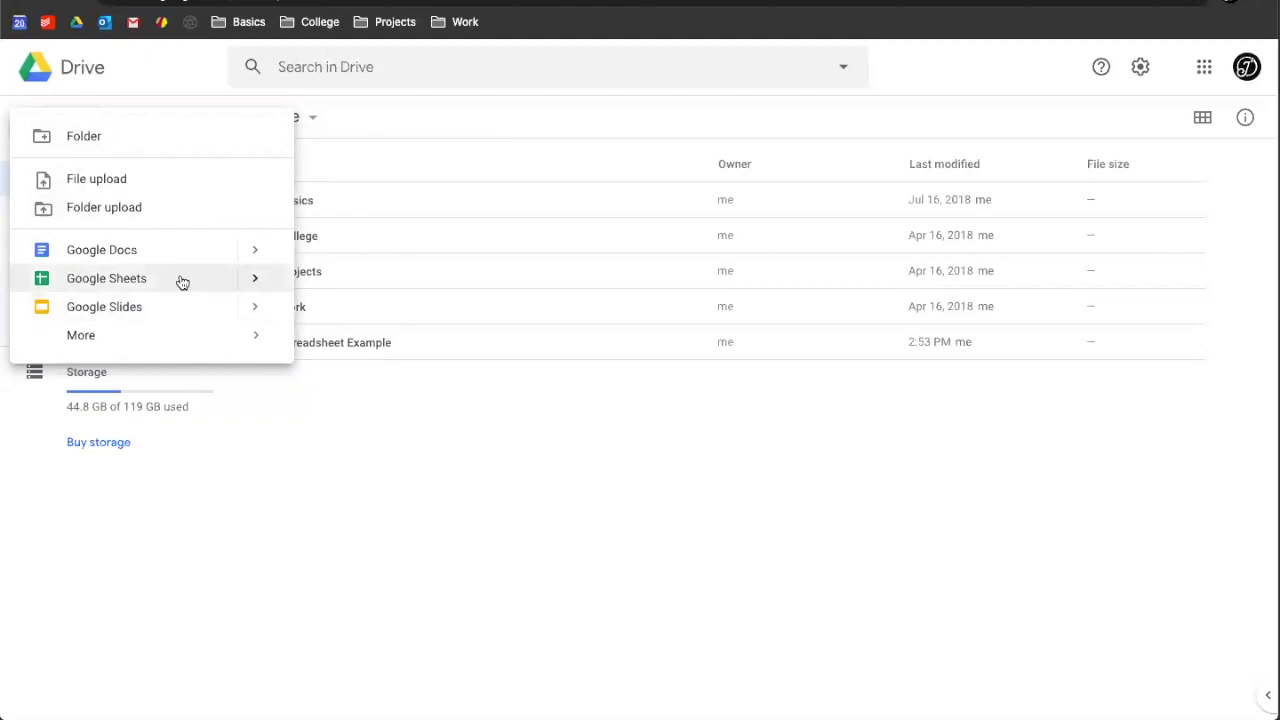
left_click(184, 85)
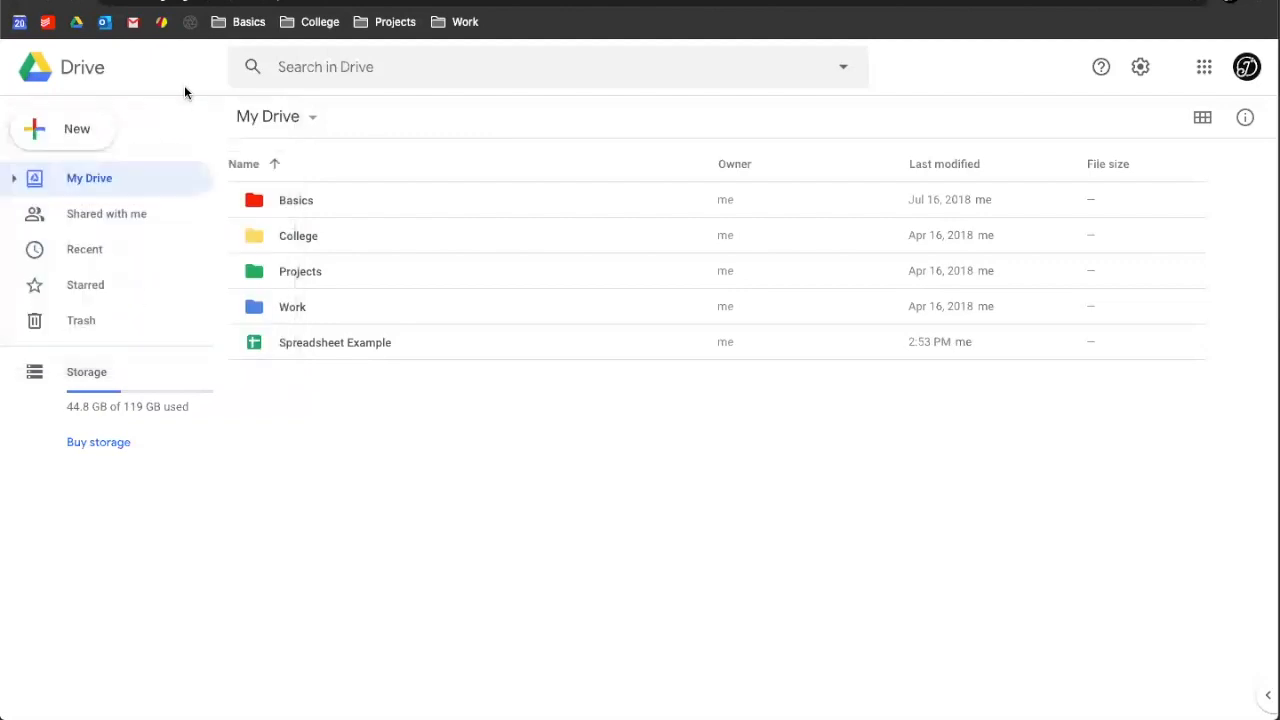
left_click(92, 126)
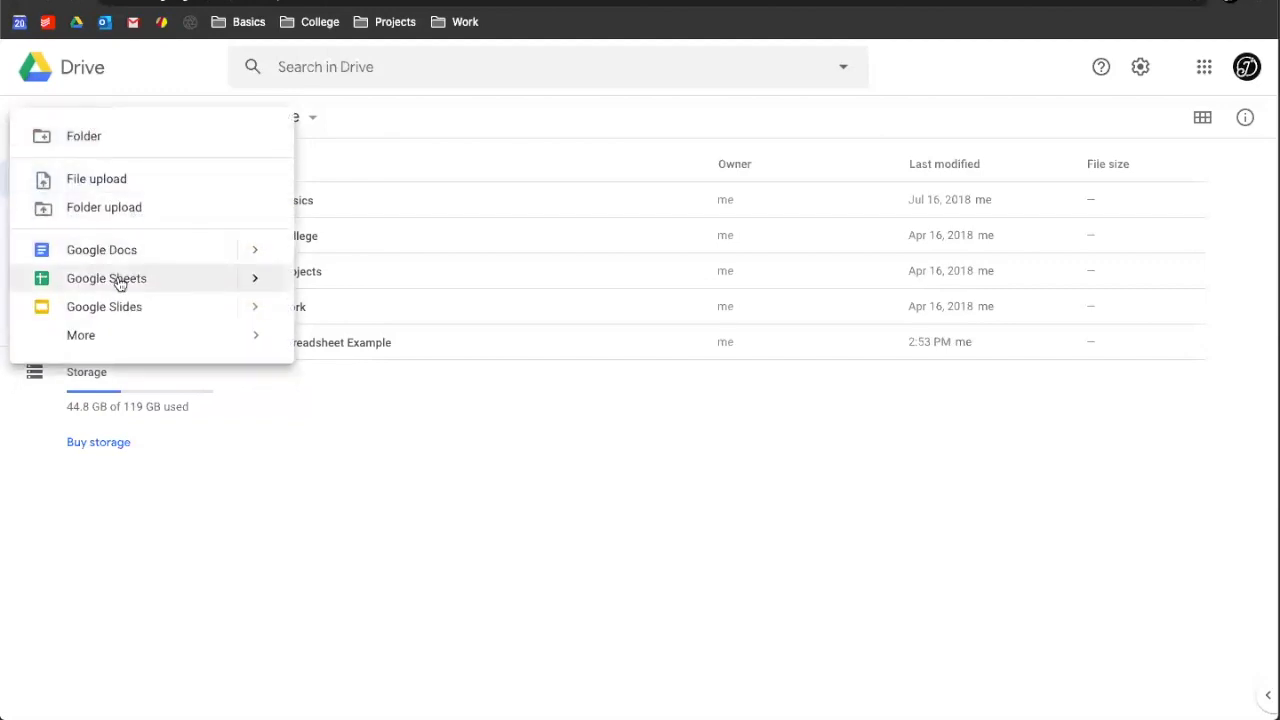
left_click(386, 487)
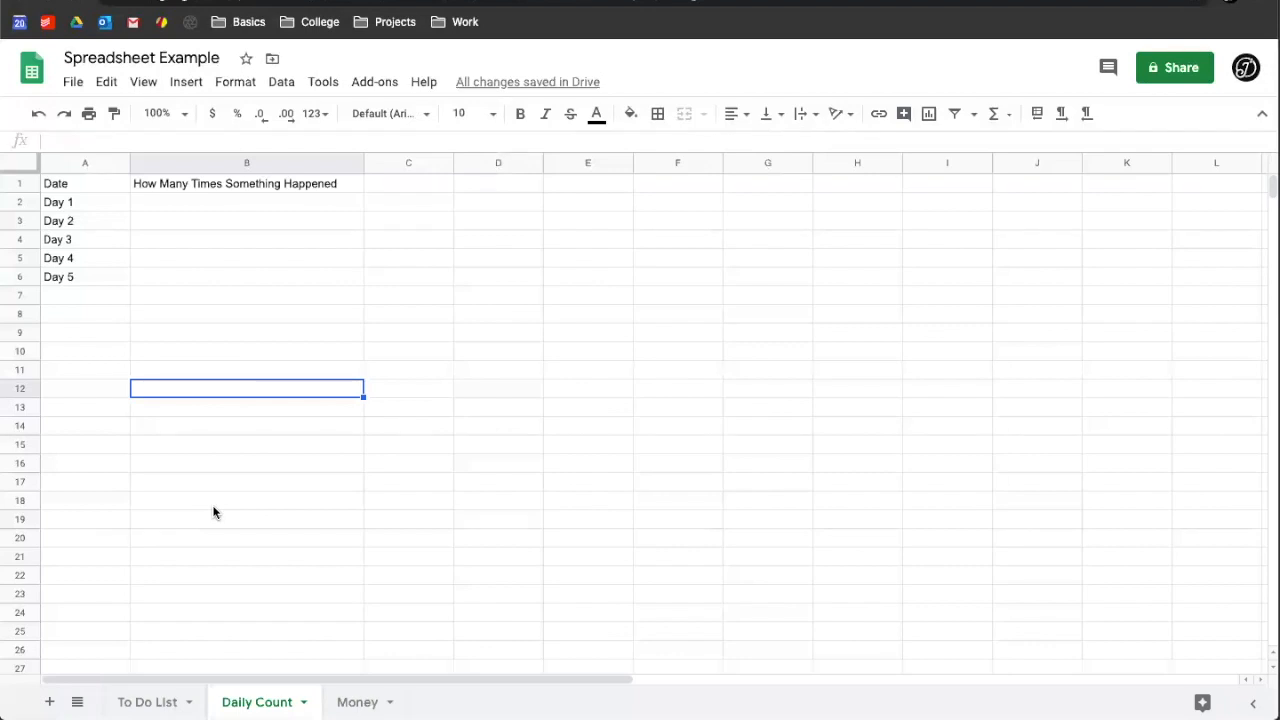
- Examine the editable spreadsheet title and the available file, insert, format, data and help commands
left_click(90, 60)
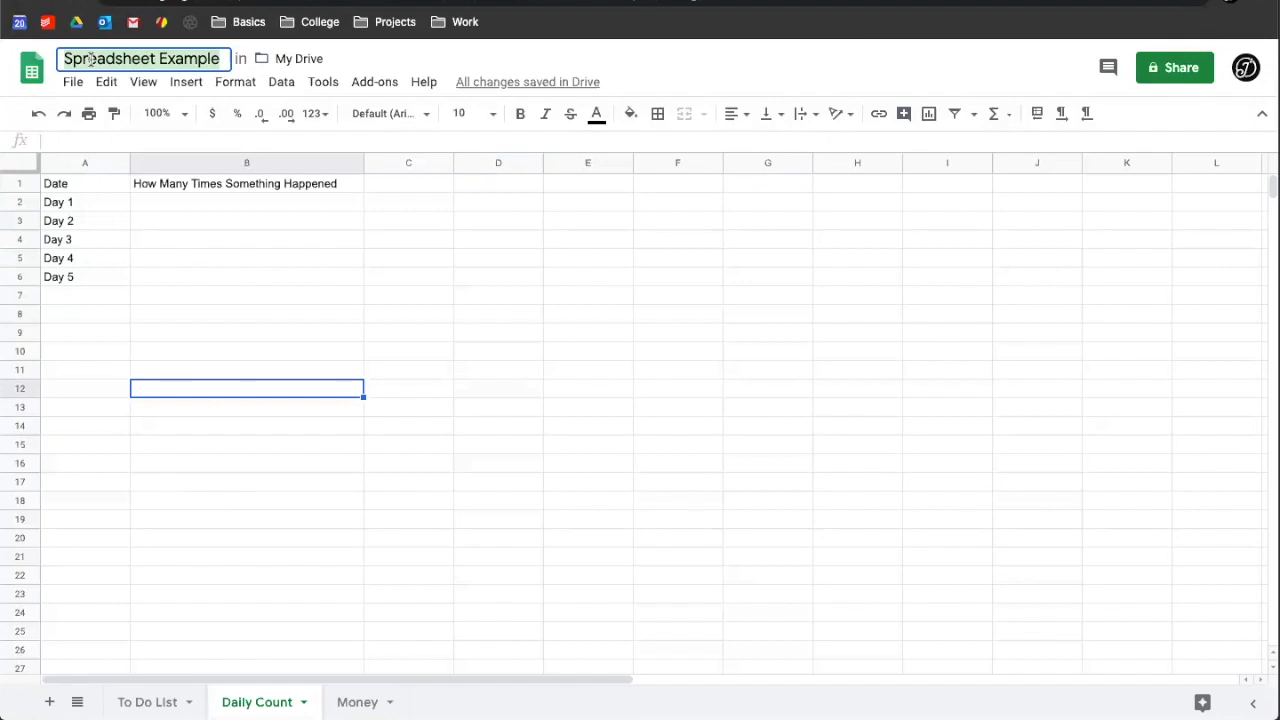
left_click(712, 80)
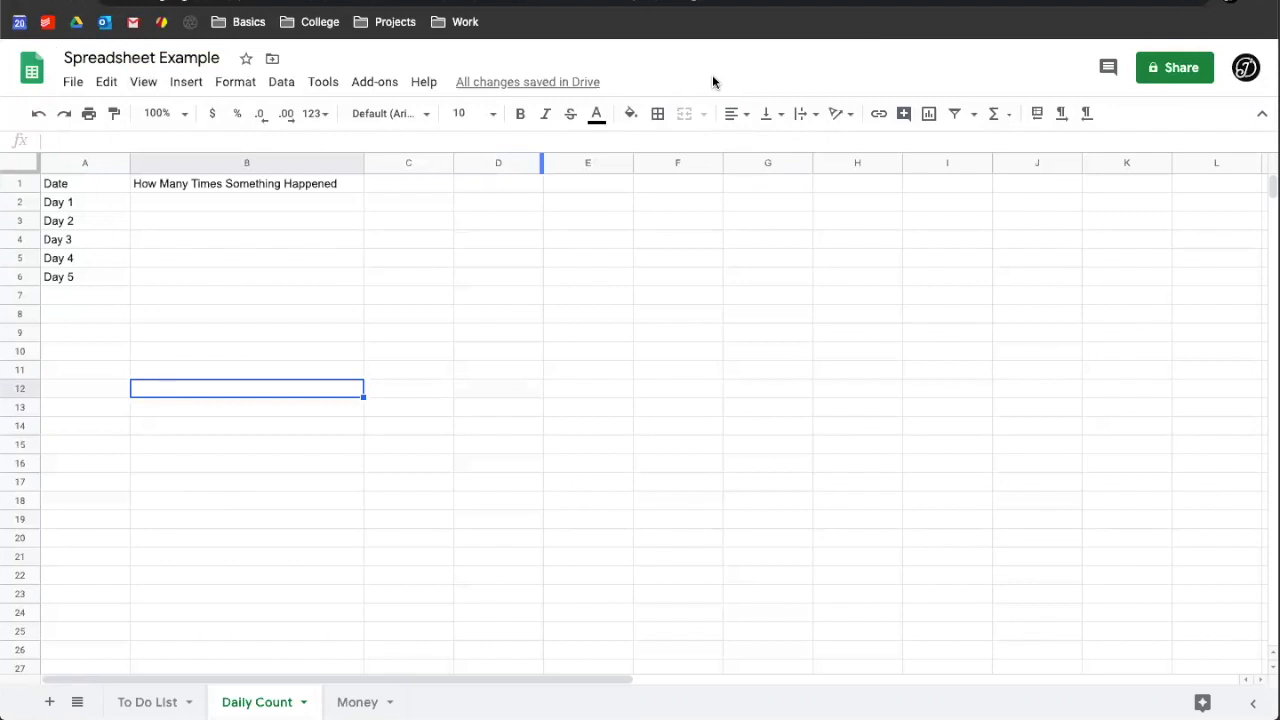
left_click(72, 85)
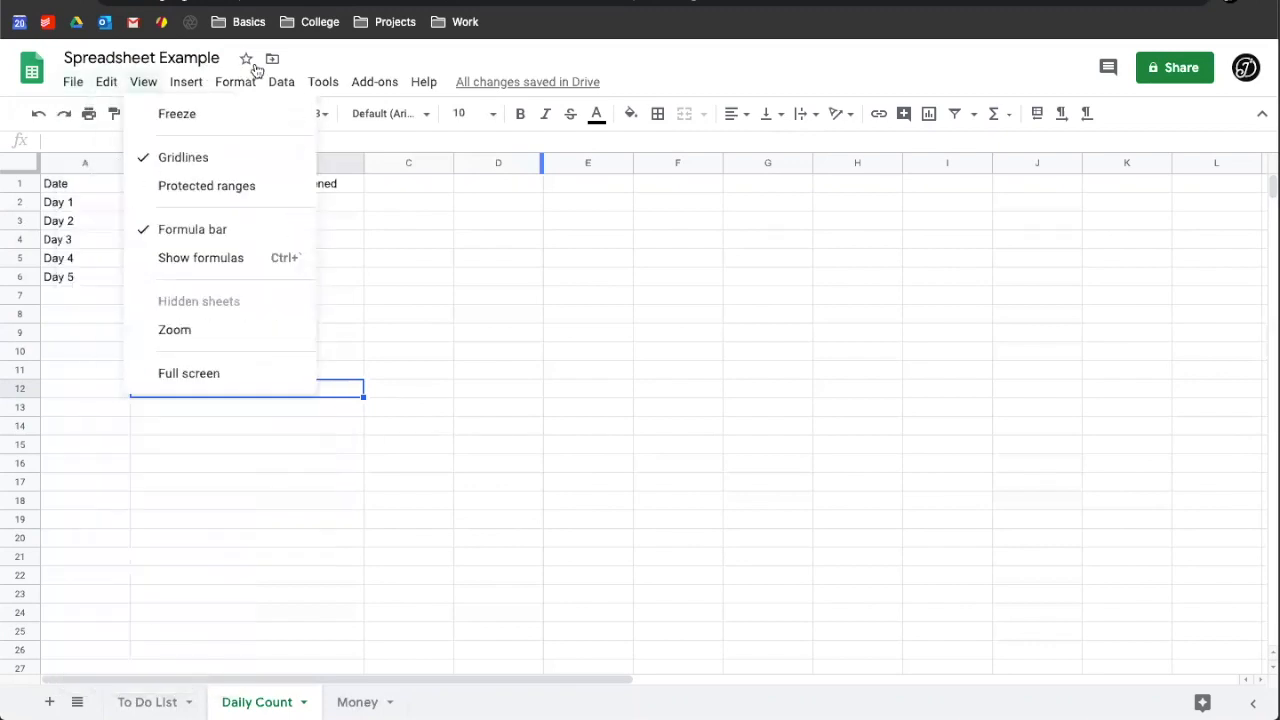
mouse_move(75, 90)
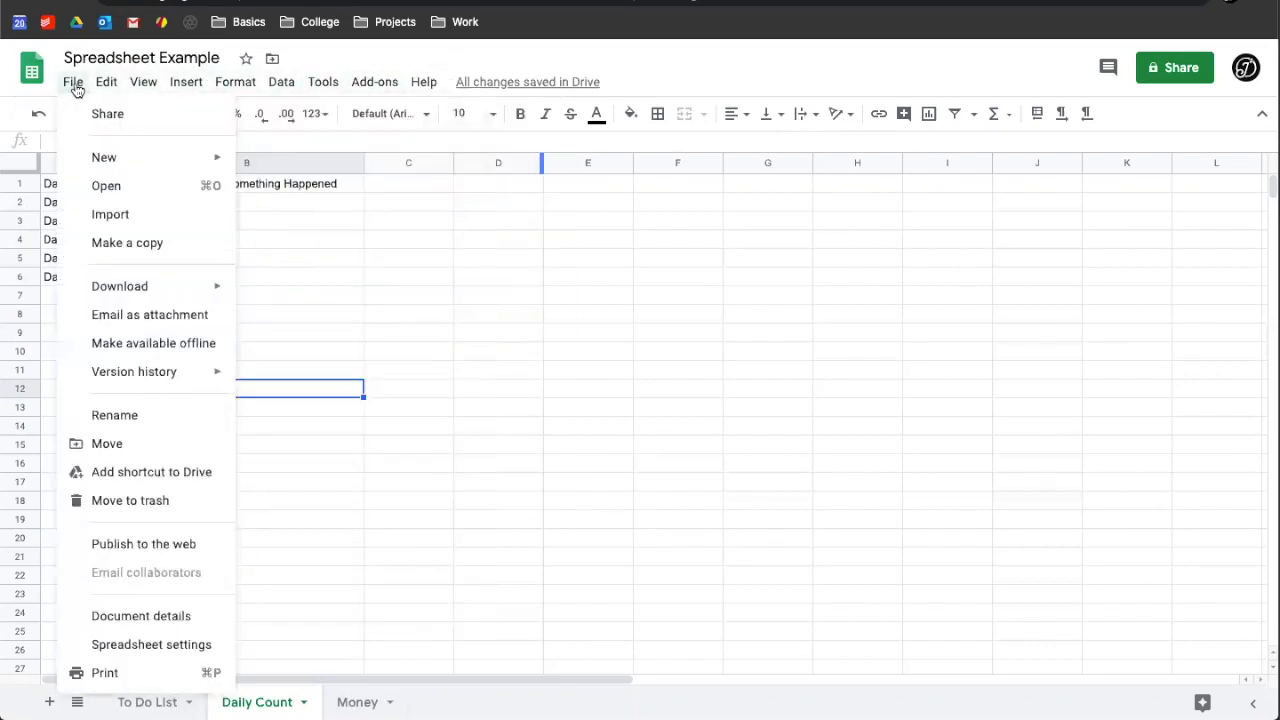
mouse_move(197, 90)
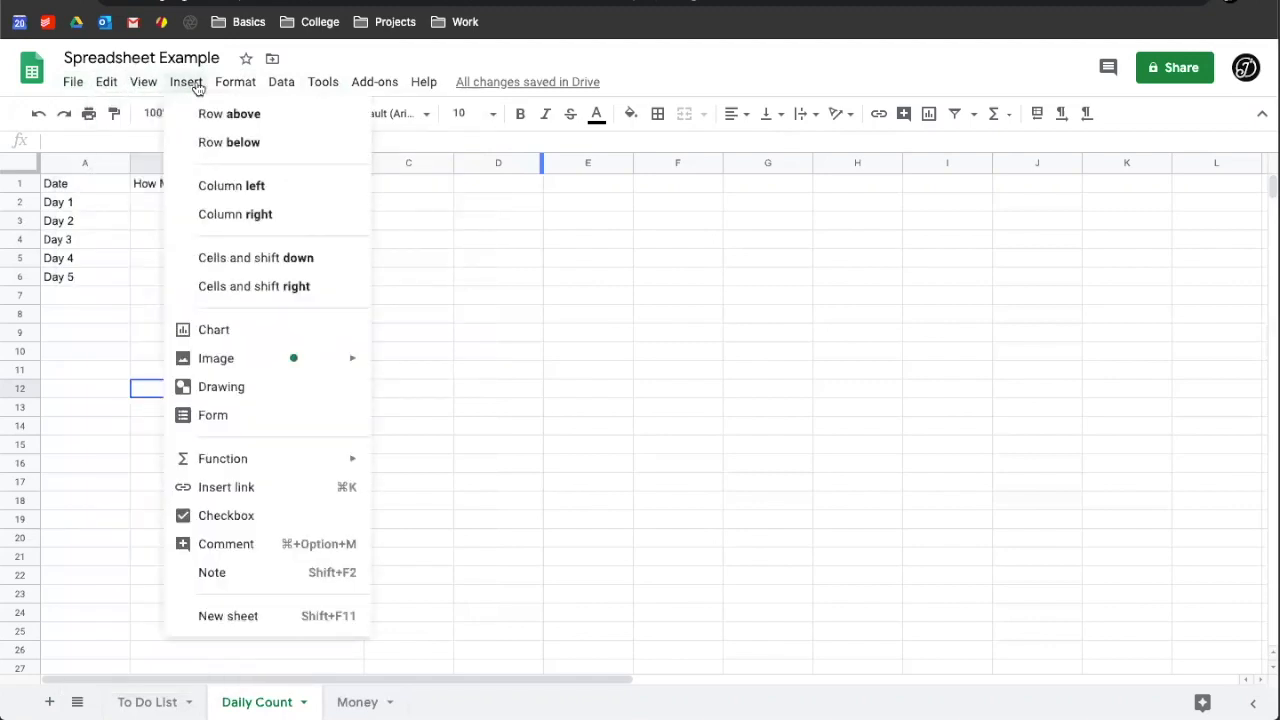
mouse_move(372, 82)
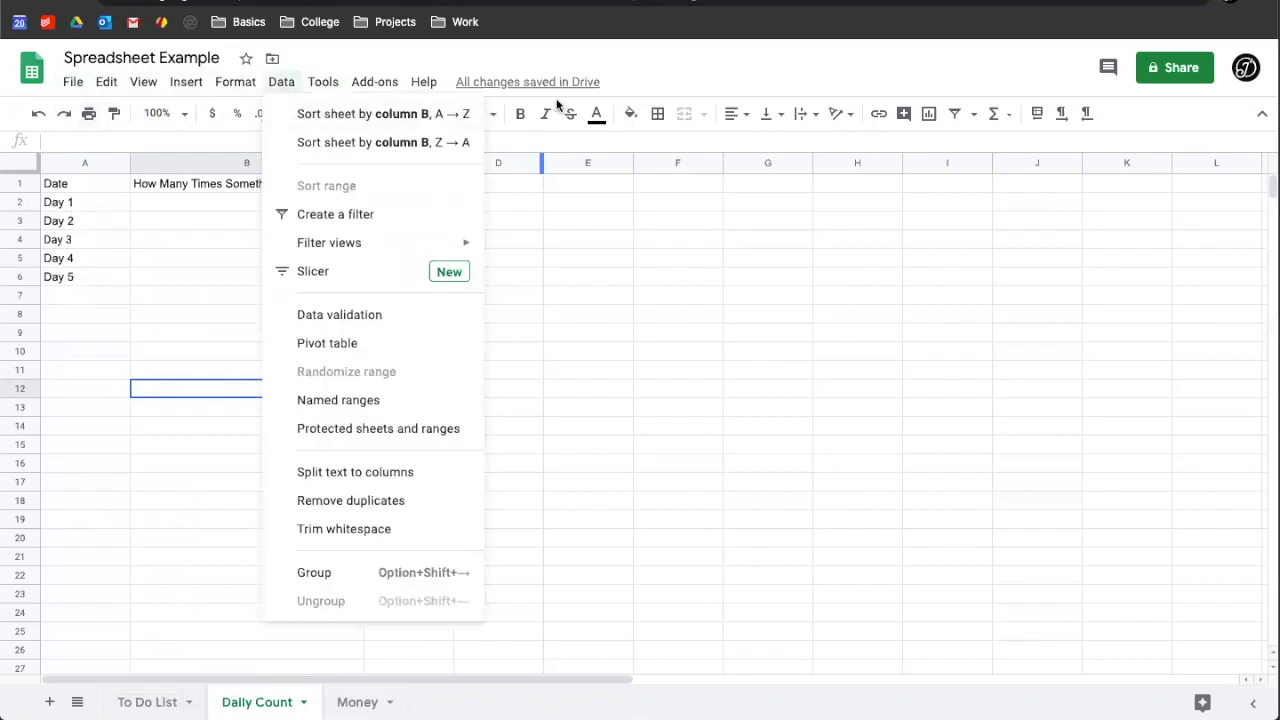
left_click(728, 311)
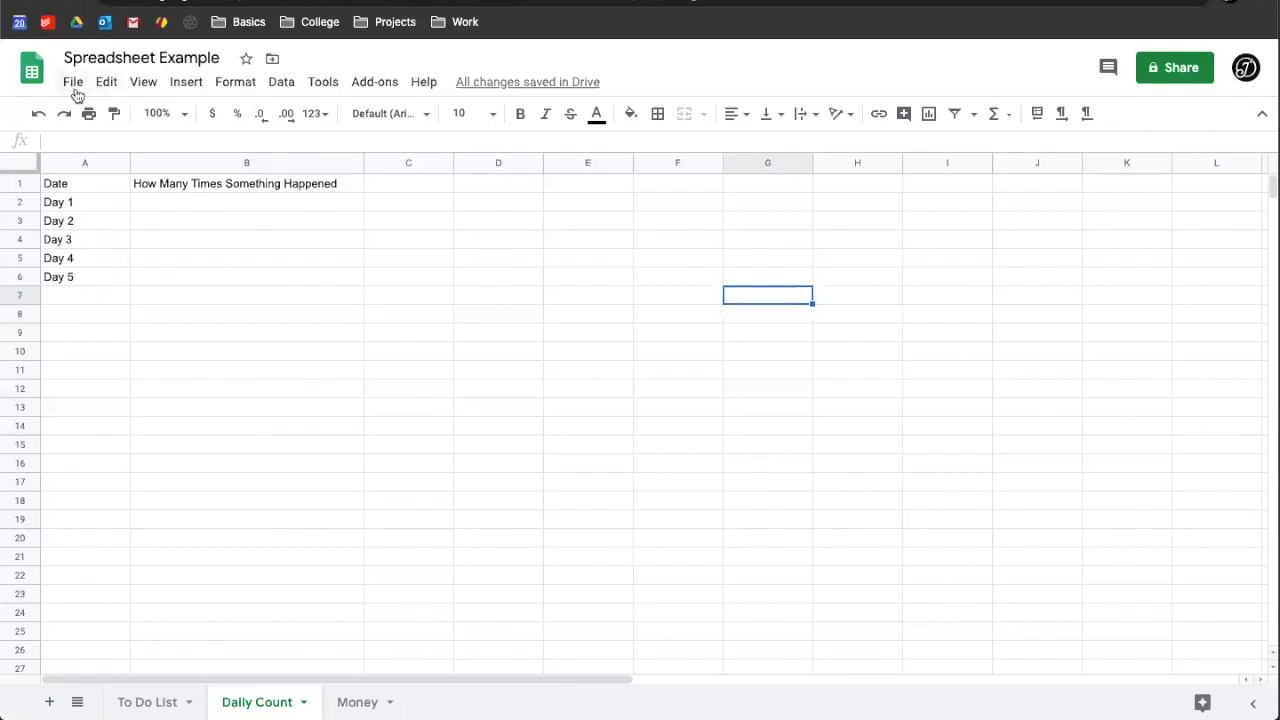
left_click(195, 84)
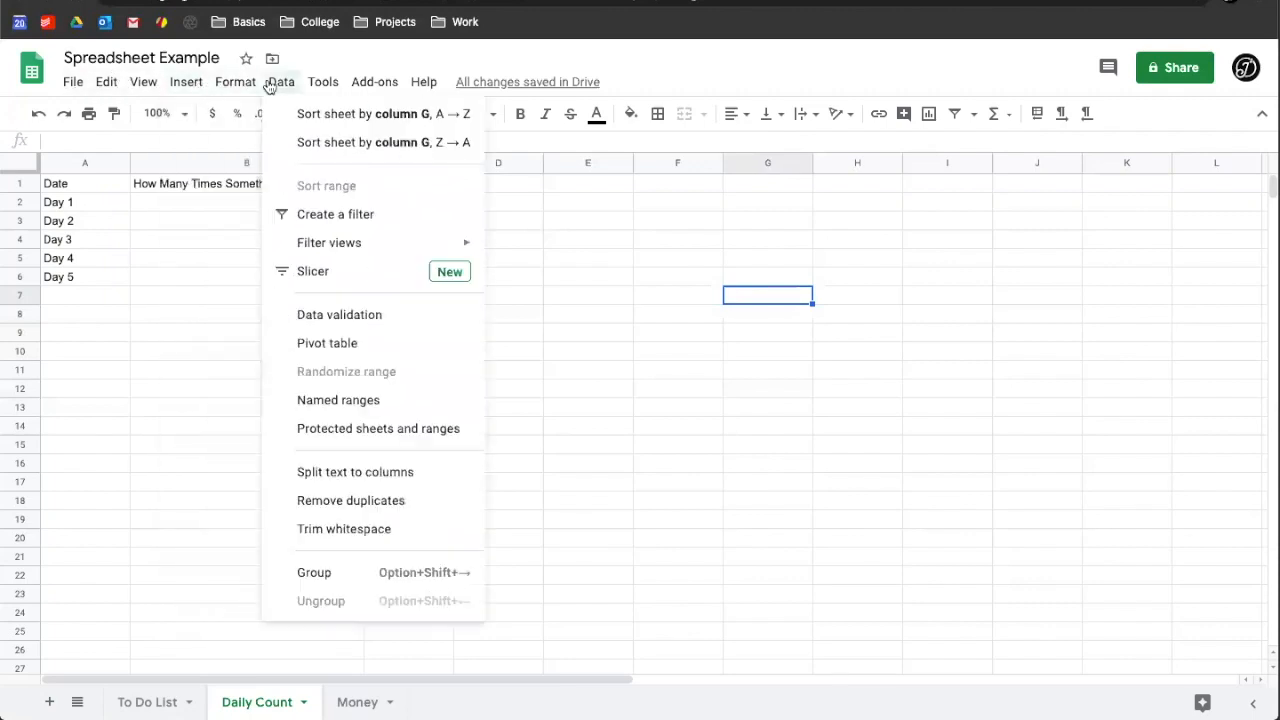
mouse_move(245, 86)
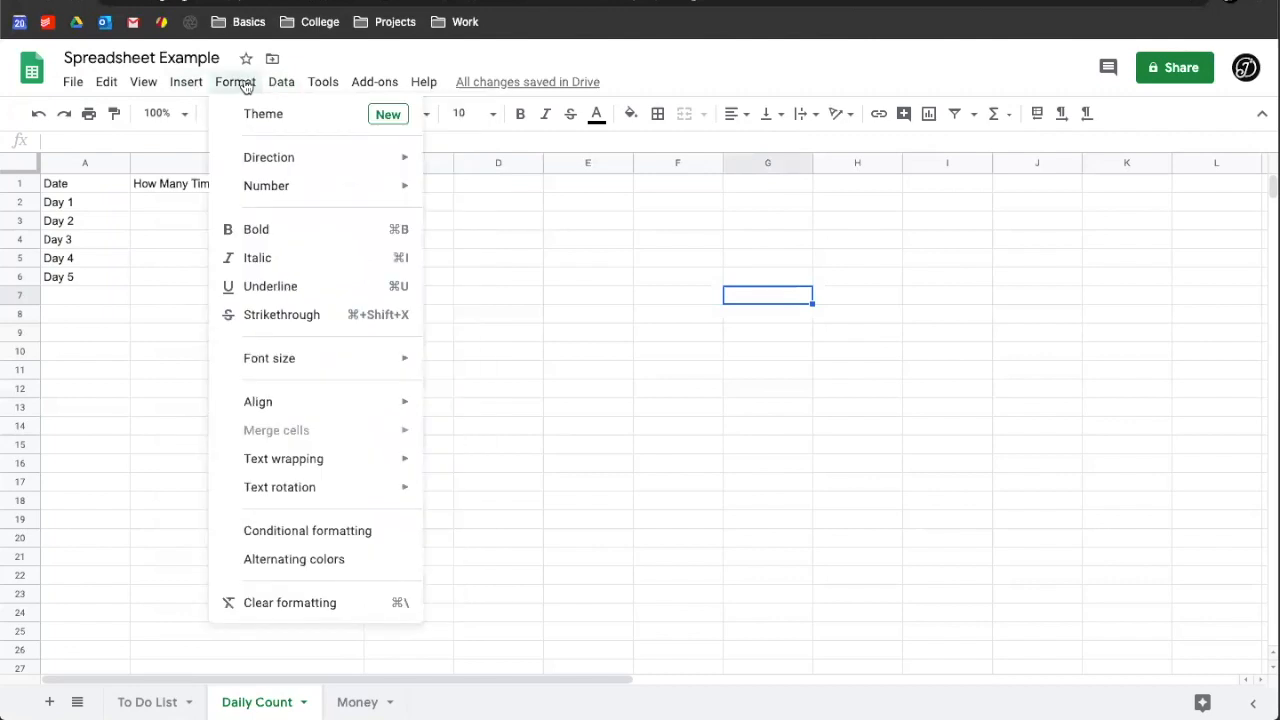
mouse_move(283, 82)
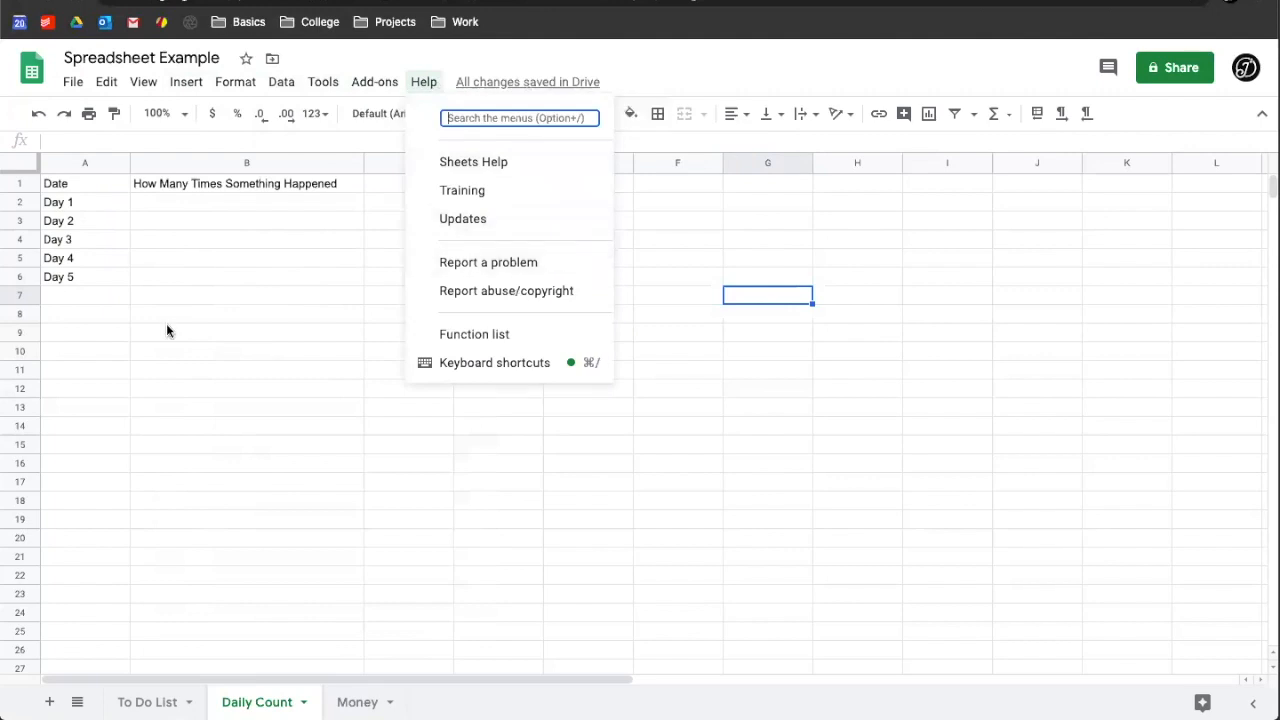
left_click(223, 356)
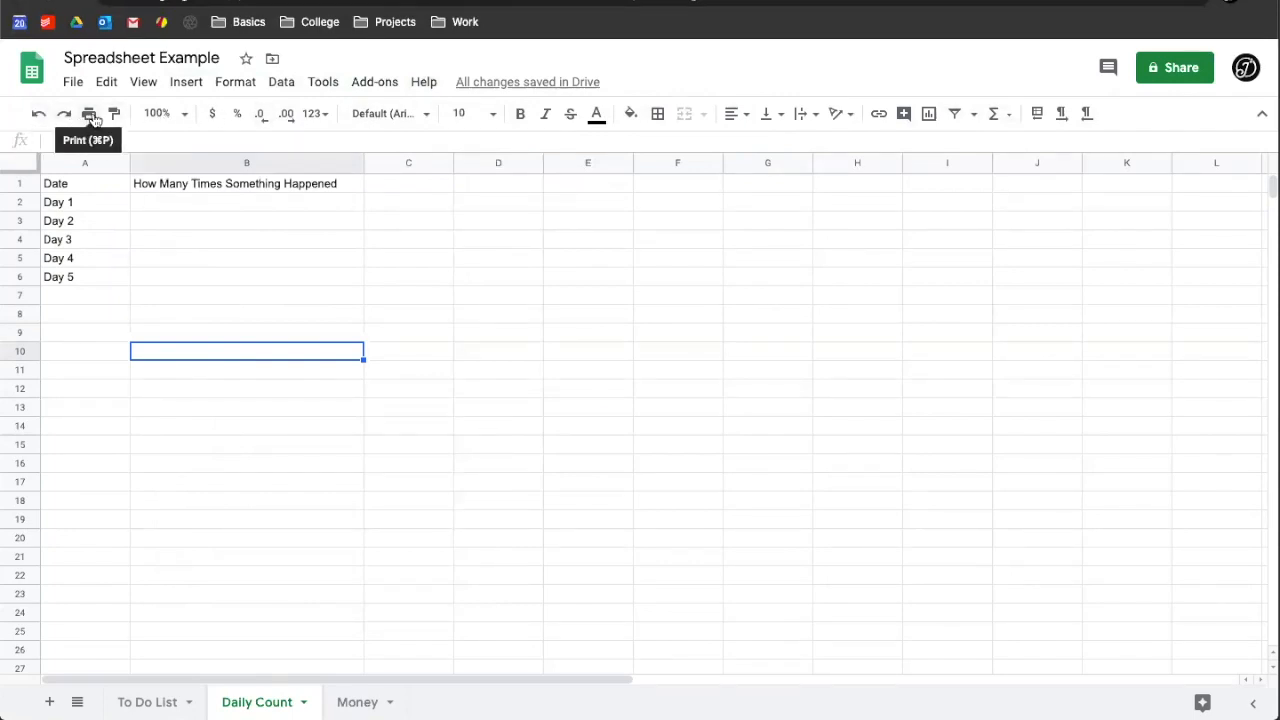
- Zoom the Daily Count sheet to 200% and return it to 100%
left_click(182, 115)
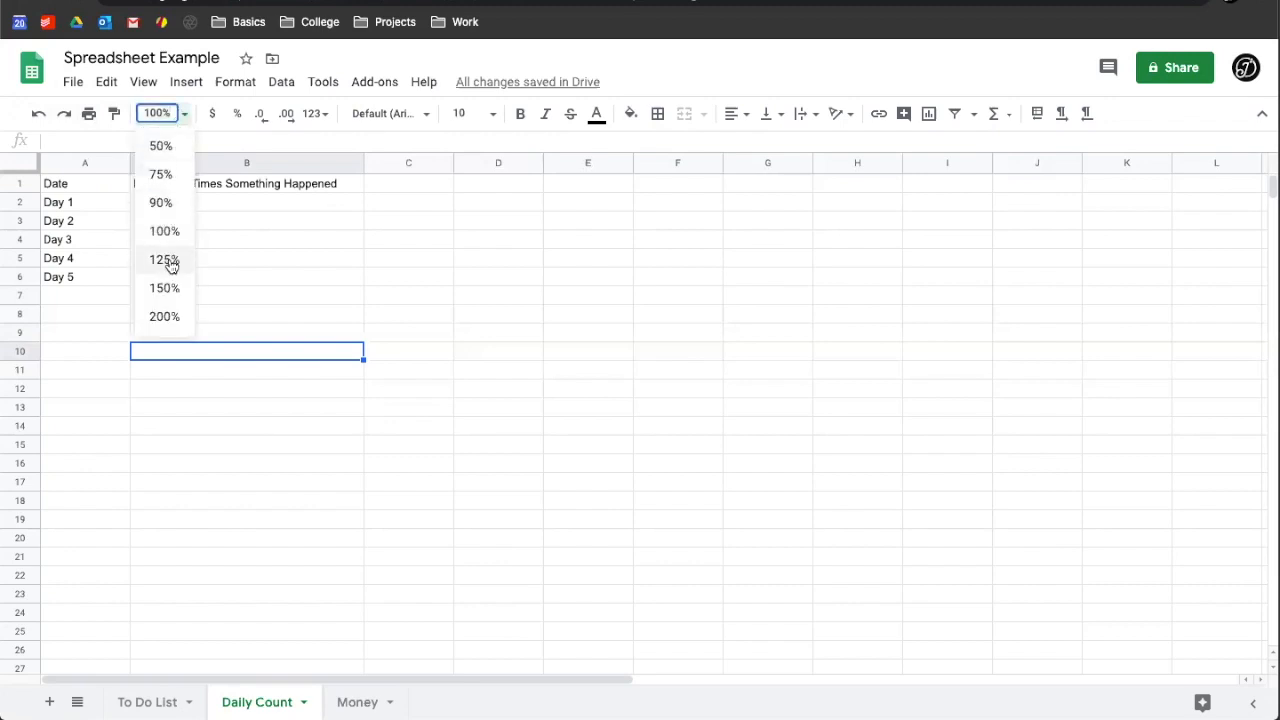
left_click(164, 317)
left_click(182, 114)
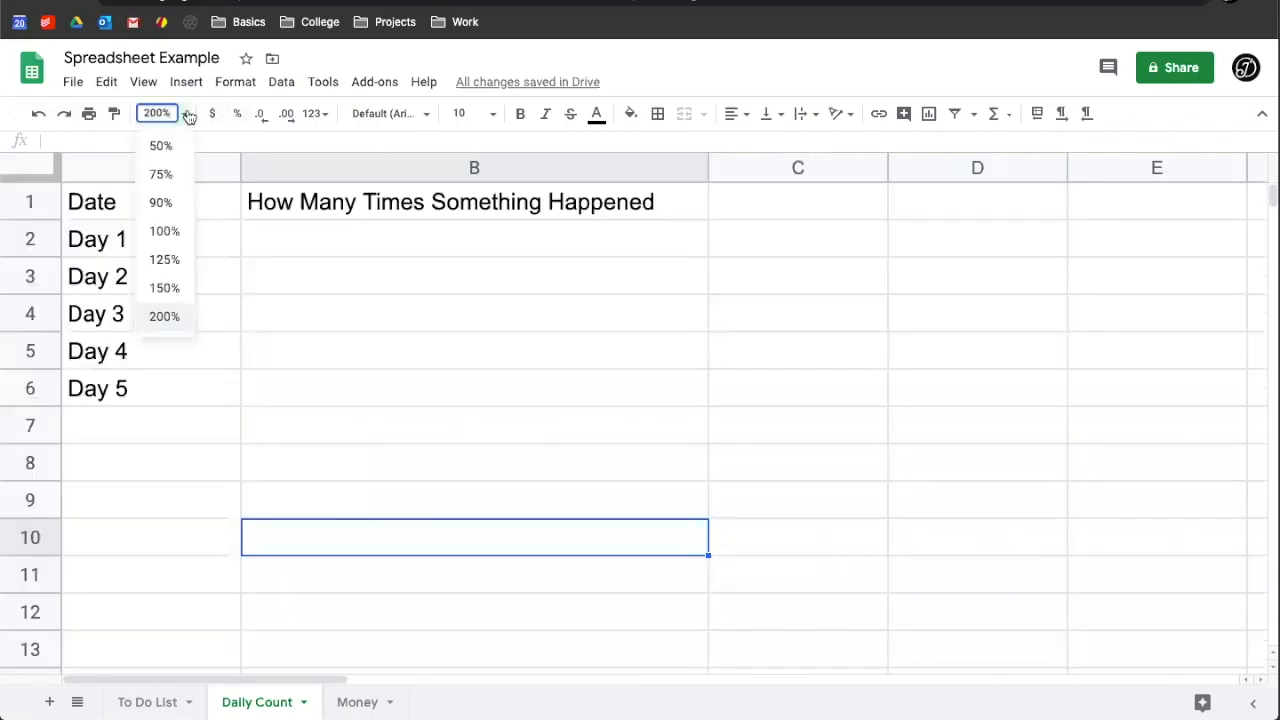
left_click(172, 226)
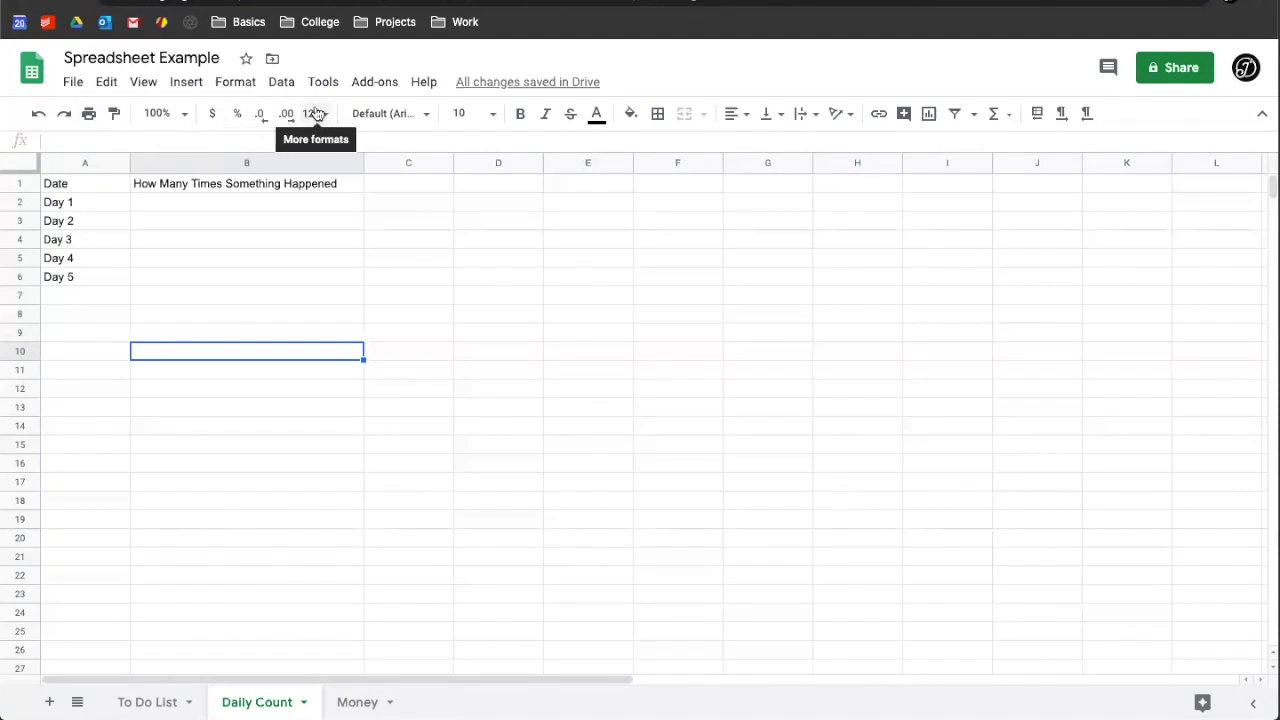
- Look through the fonts and font sizes, and switch bold and italic on and off for cell B10
left_click(400, 109)
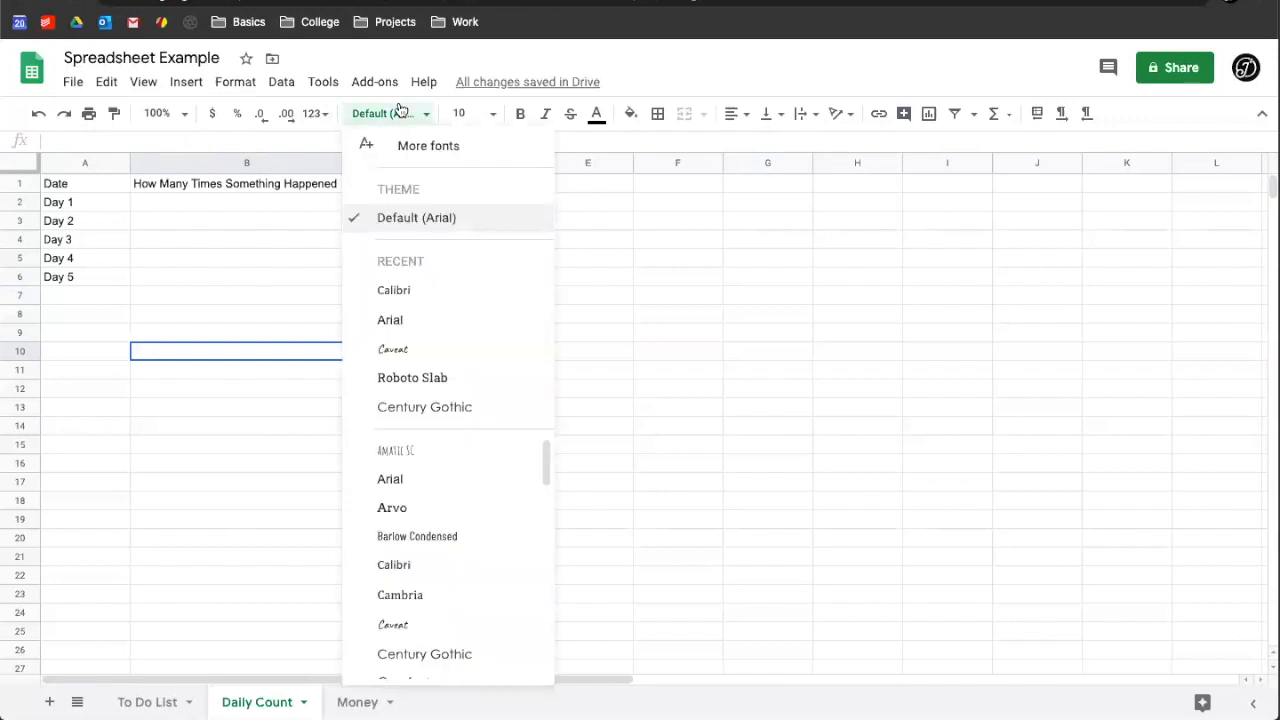
left_click(482, 113)
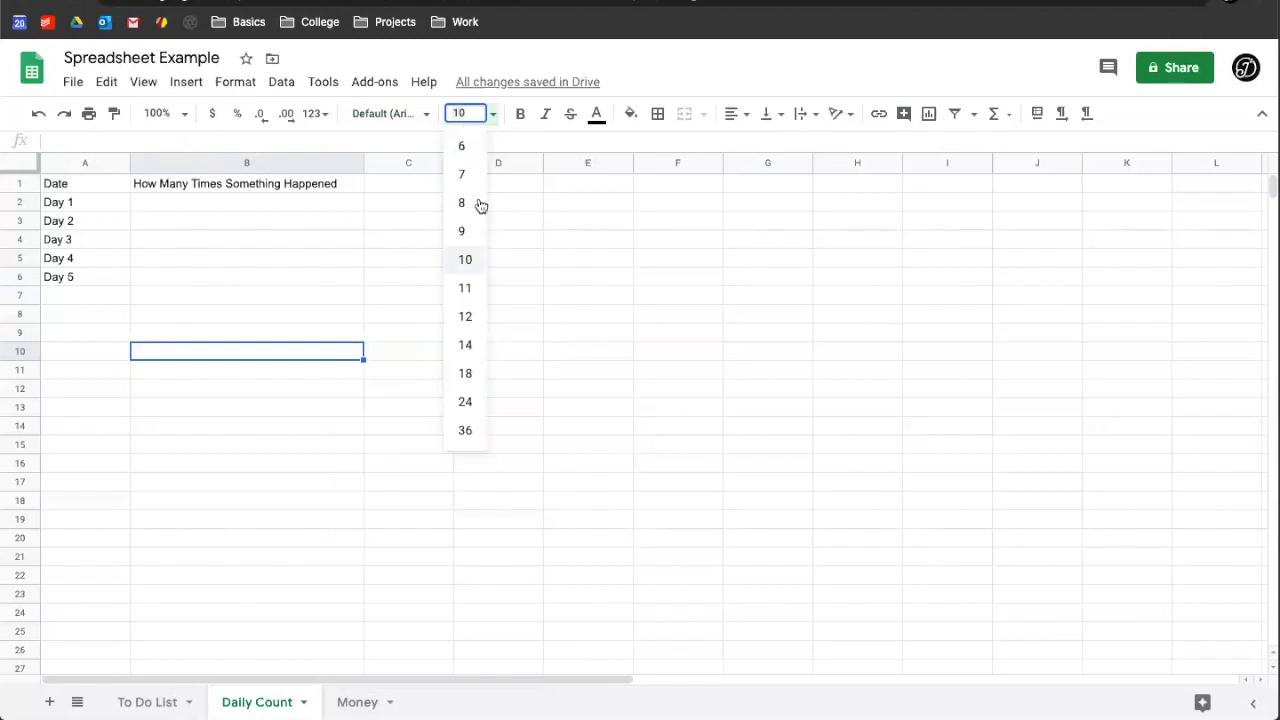
left_click(520, 118)
left_click(545, 115)
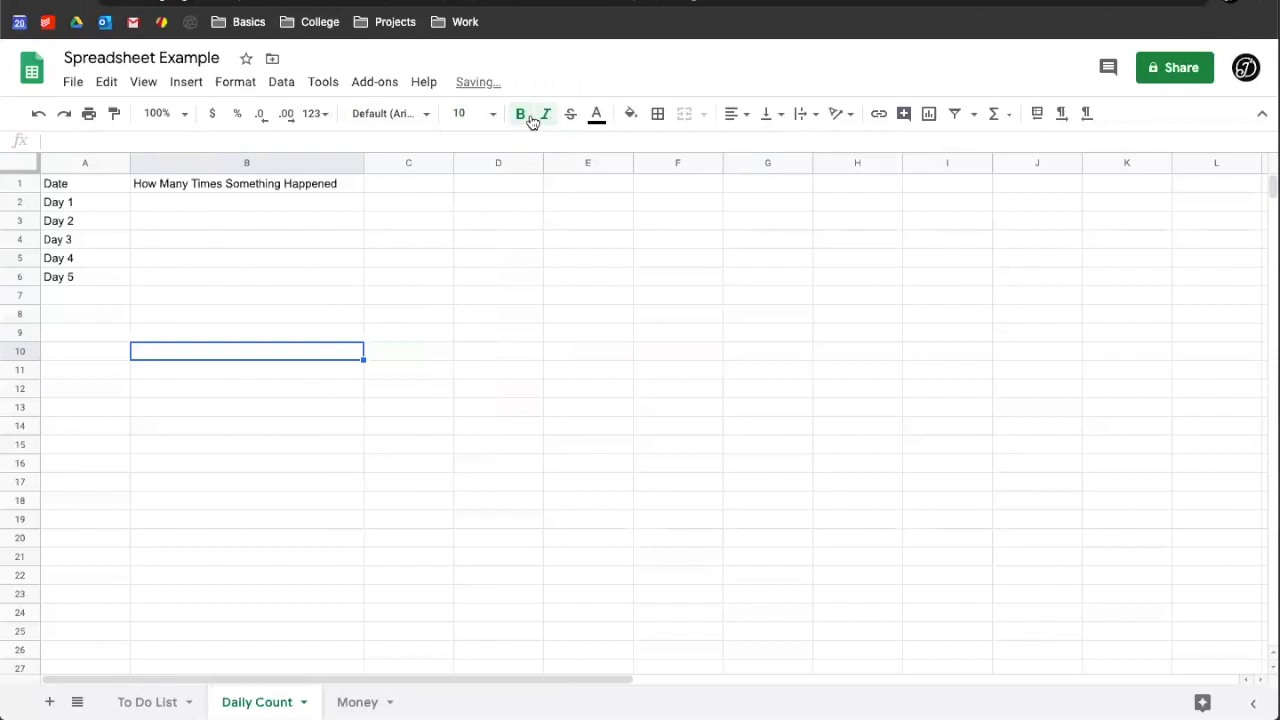
left_click(545, 115)
left_click(520, 116)
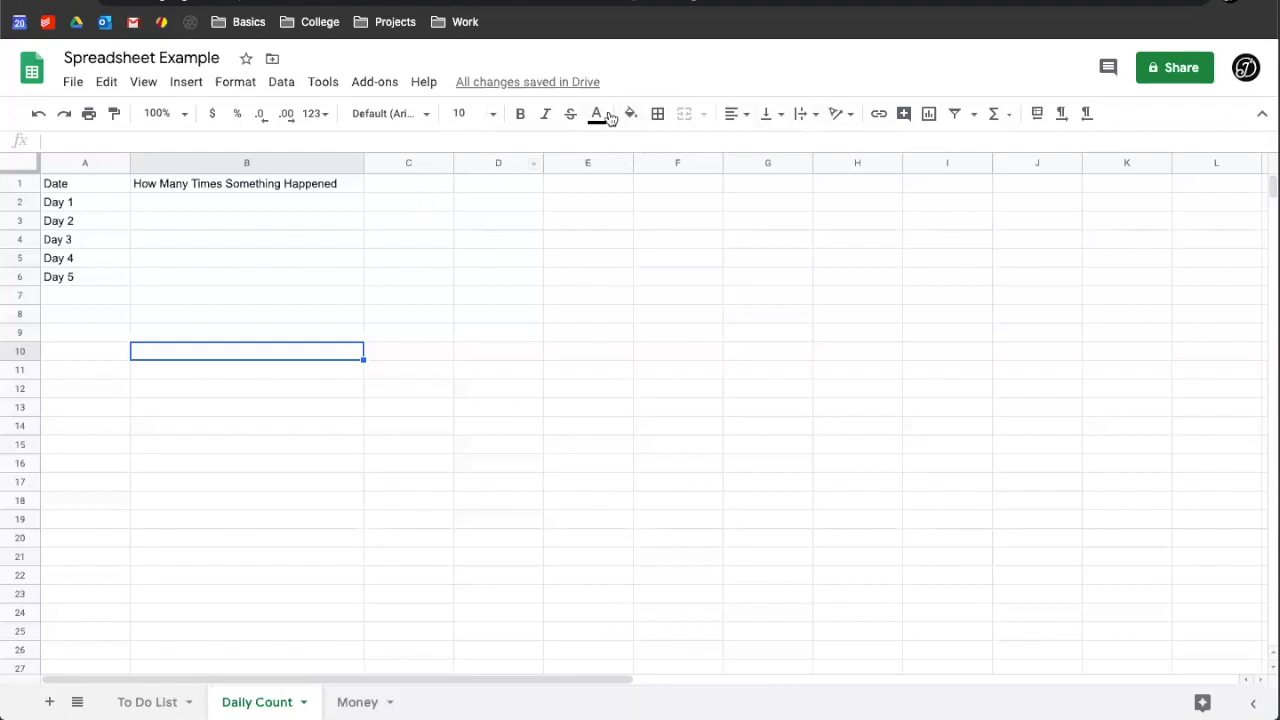
- Fill the header cell B1 with yellow, and undo that fill
left_click(296, 187)
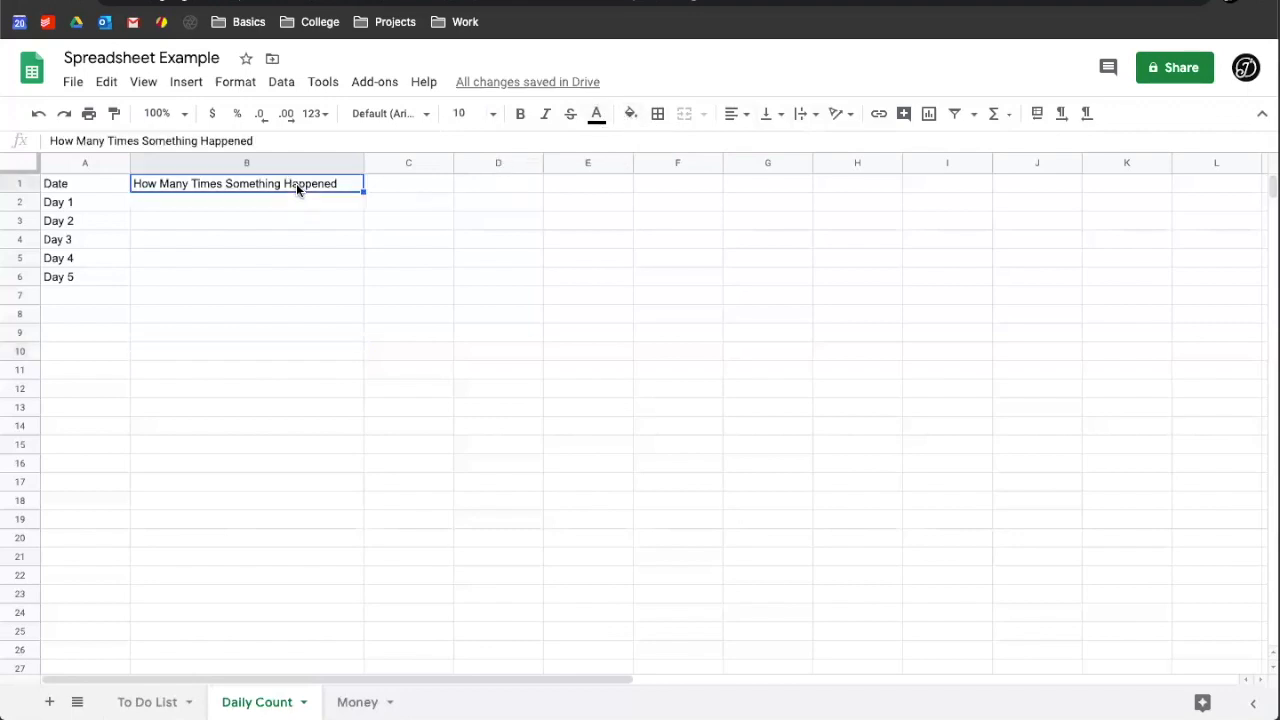
left_click(631, 115)
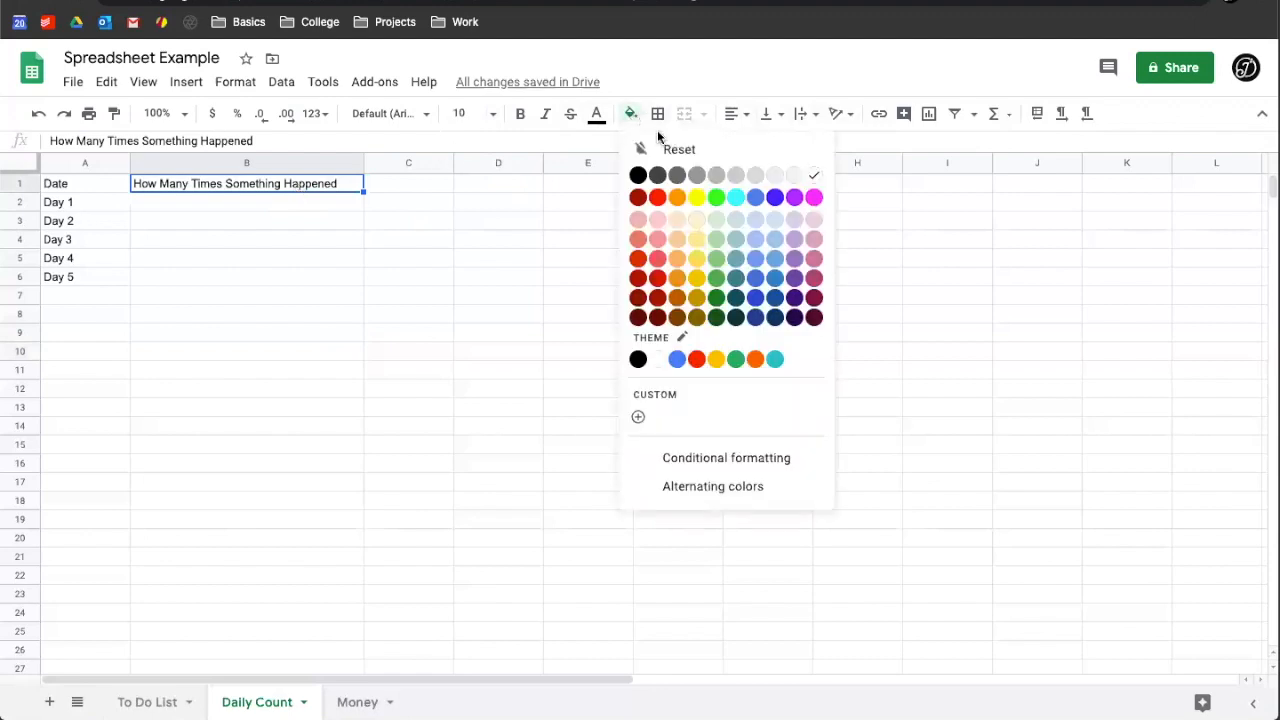
left_click(700, 201)
left_click(570, 247)
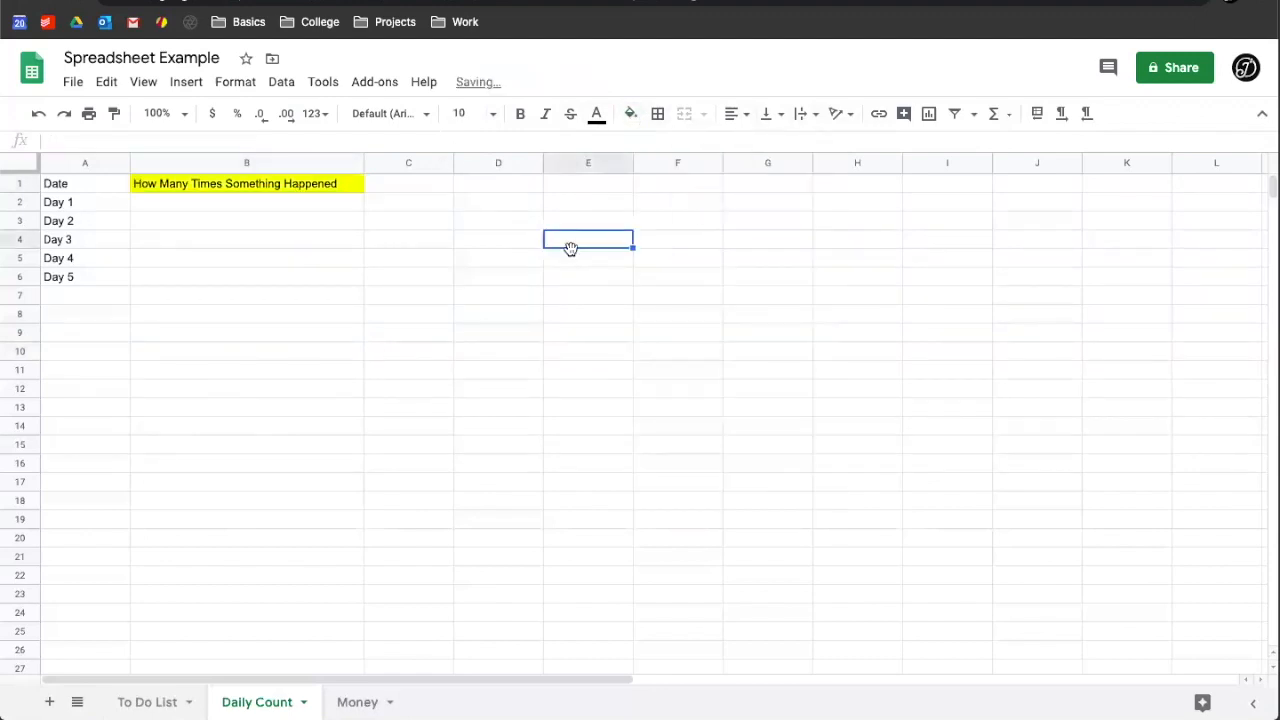
left_click(344, 183)
key("ctrl+z")
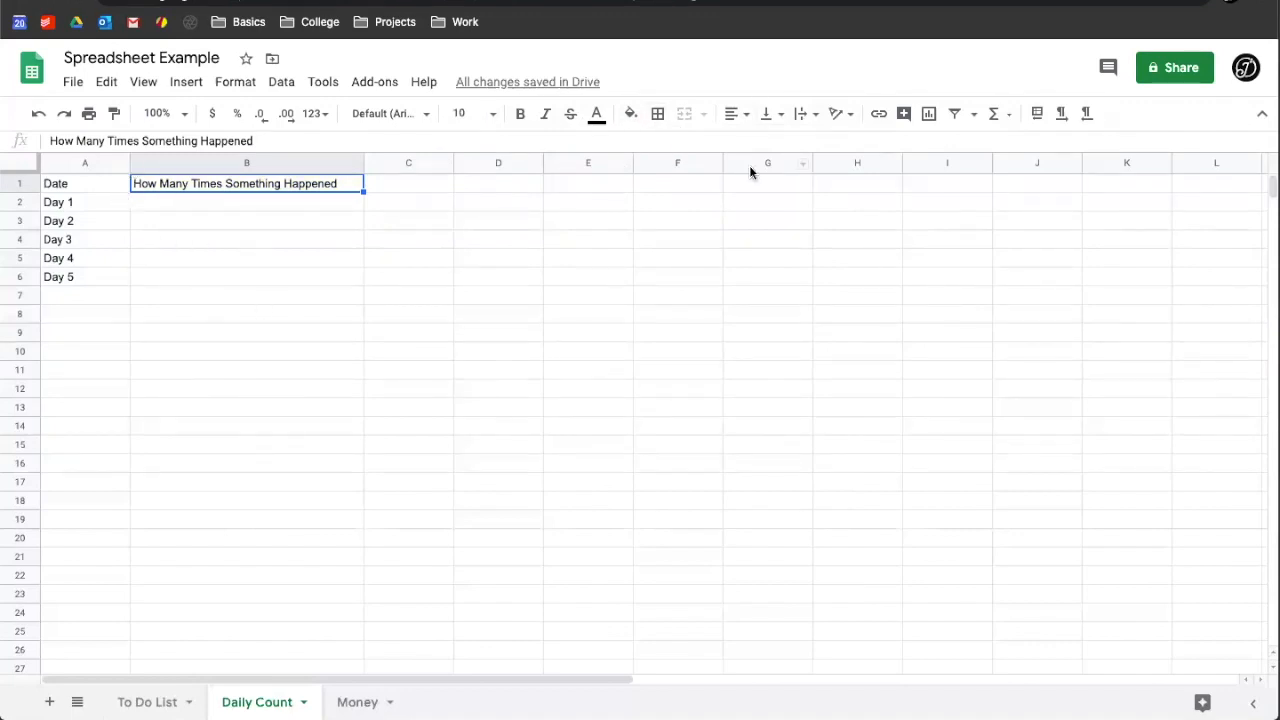
left_click(729, 112)
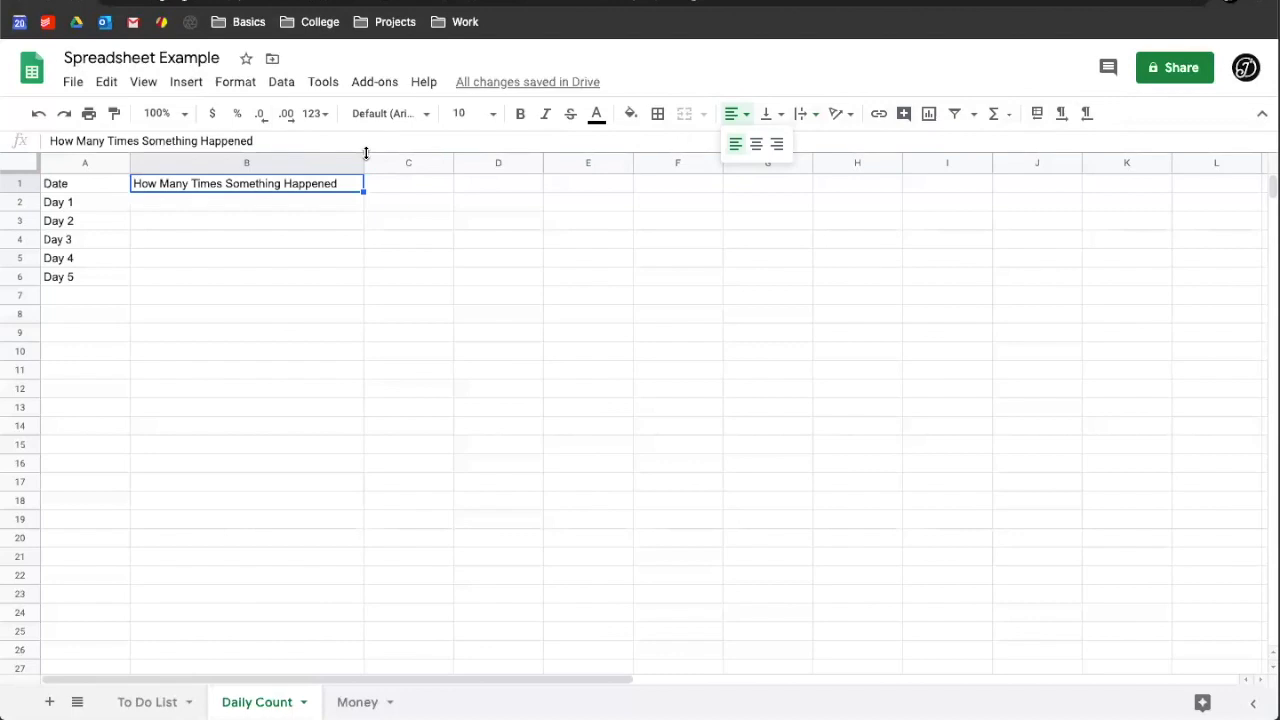
left_click(397, 366)
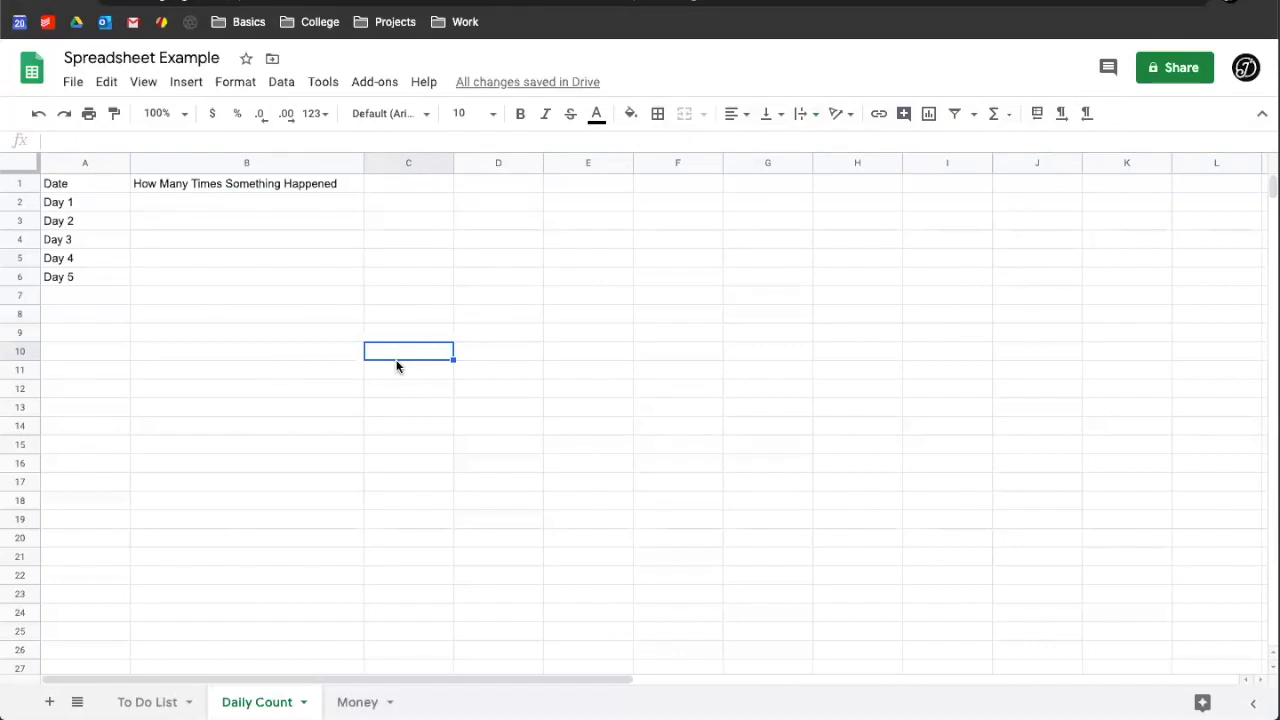
- Open the To Do List sheet and set its zoom to 125%
left_click(163, 702)
left_click(171, 370)
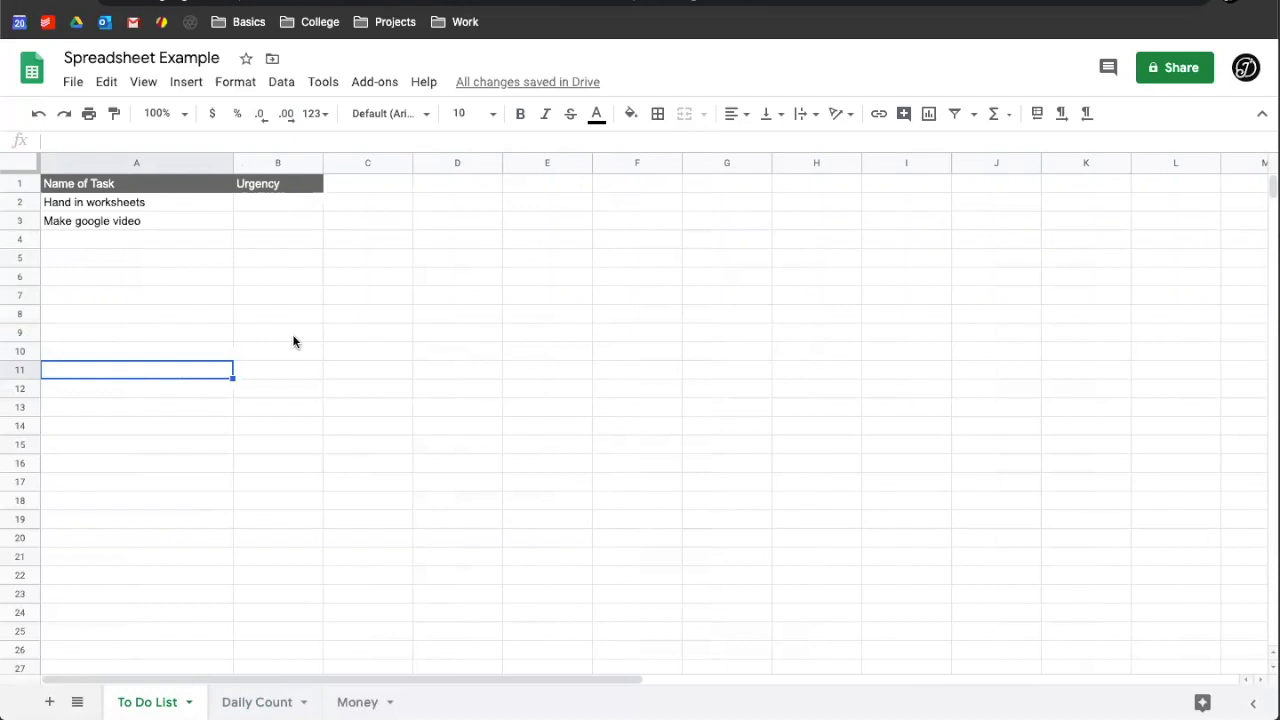
left_click(303, 300)
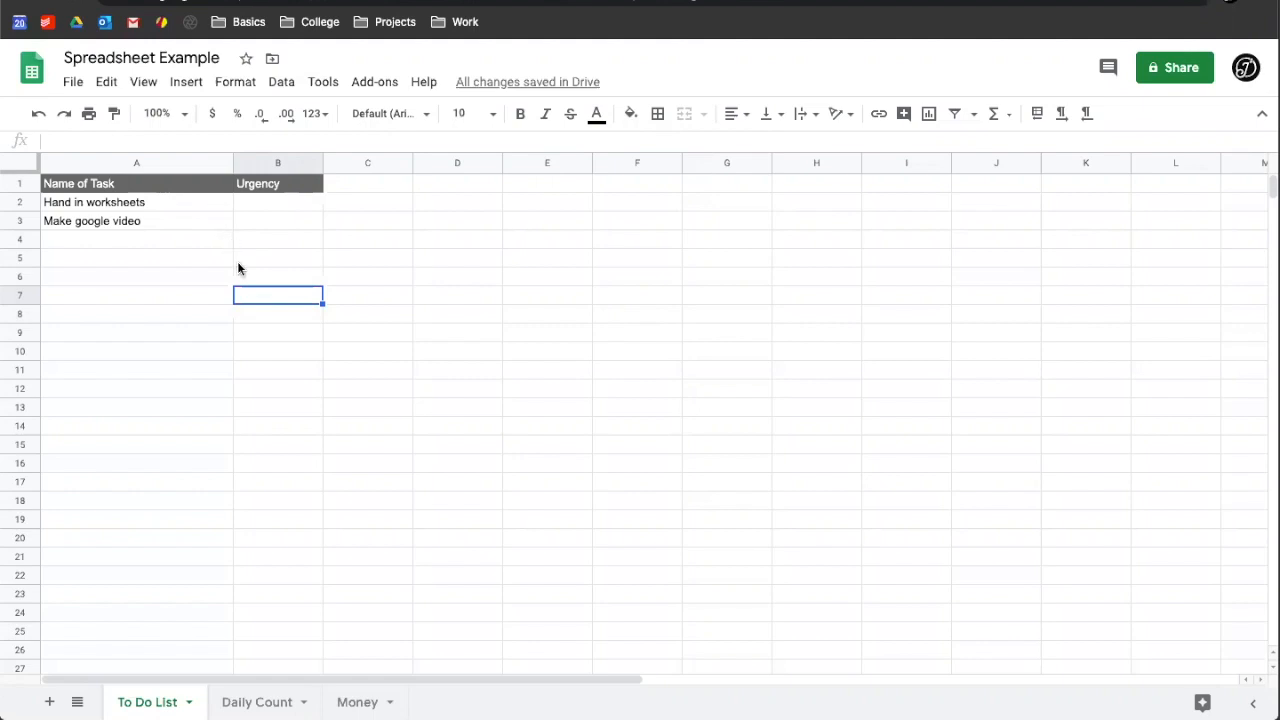
left_click(134, 186)
left_click(137, 203)
left_click(136, 224)
left_click(140, 258)
left_click(176, 113)
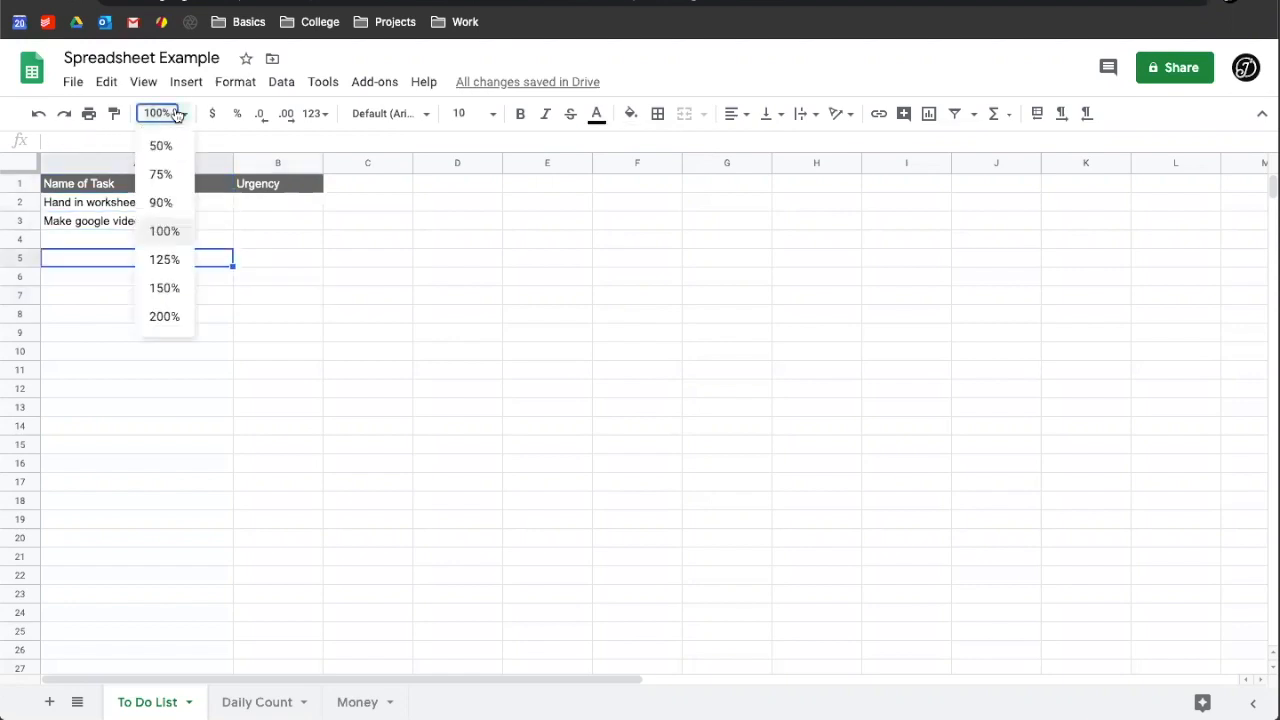
left_click(164, 260)
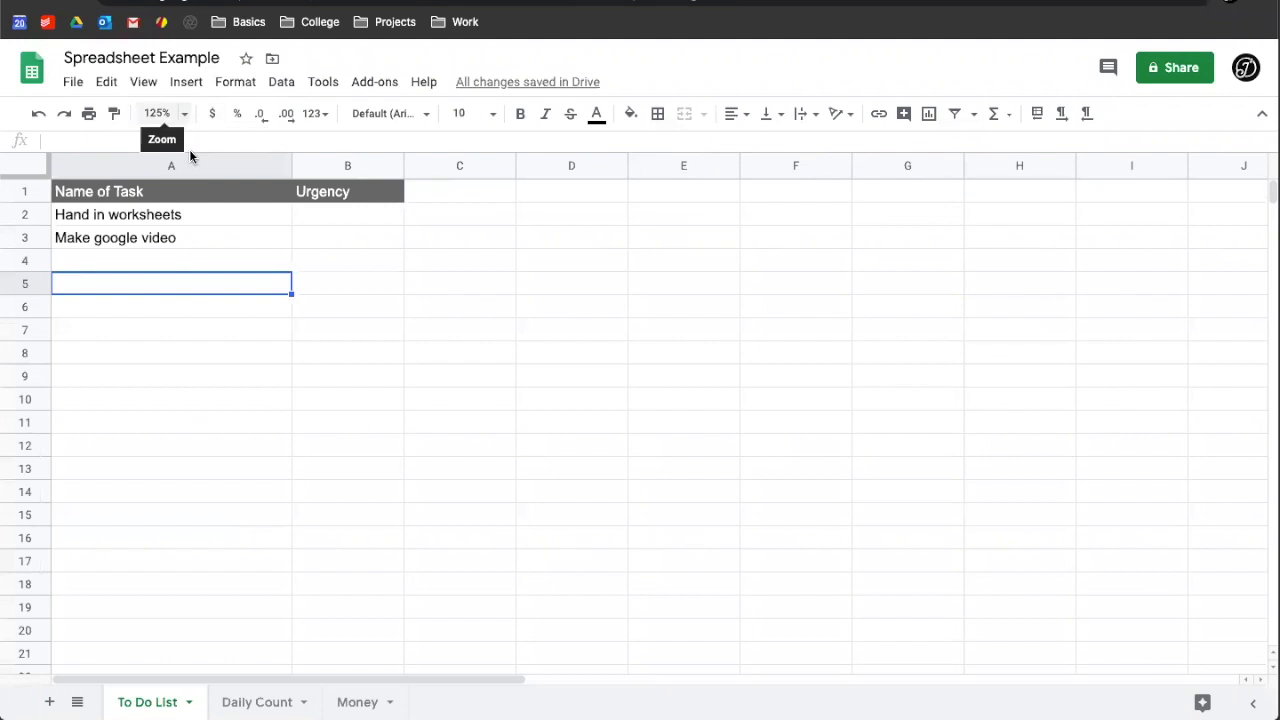
- Select cells A1, A2 and A3 of the task column one after another
left_click(193, 185)
left_click(191, 212)
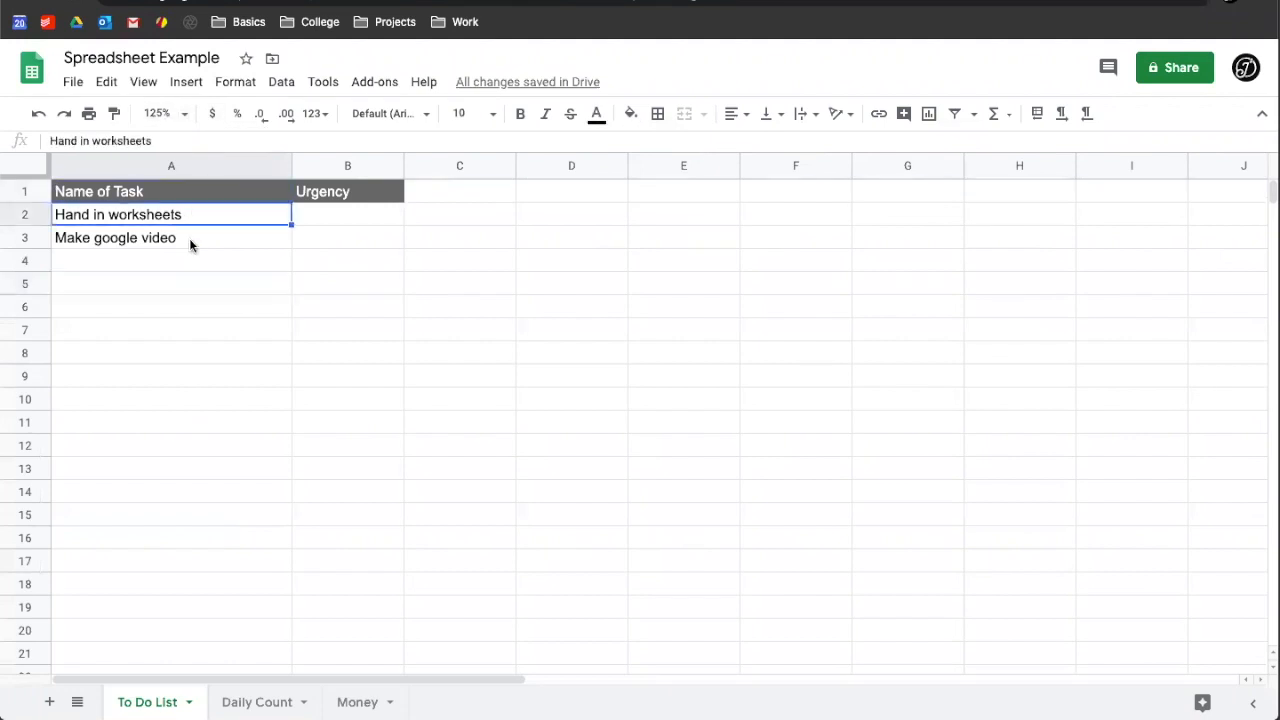
left_click(189, 237)
- Move the selection cell by cell through the task list and neighbouring empty cells, ending on the Name of Task header in A1
left_click(217, 192)
key("Down")
key("Down")
key("Down")
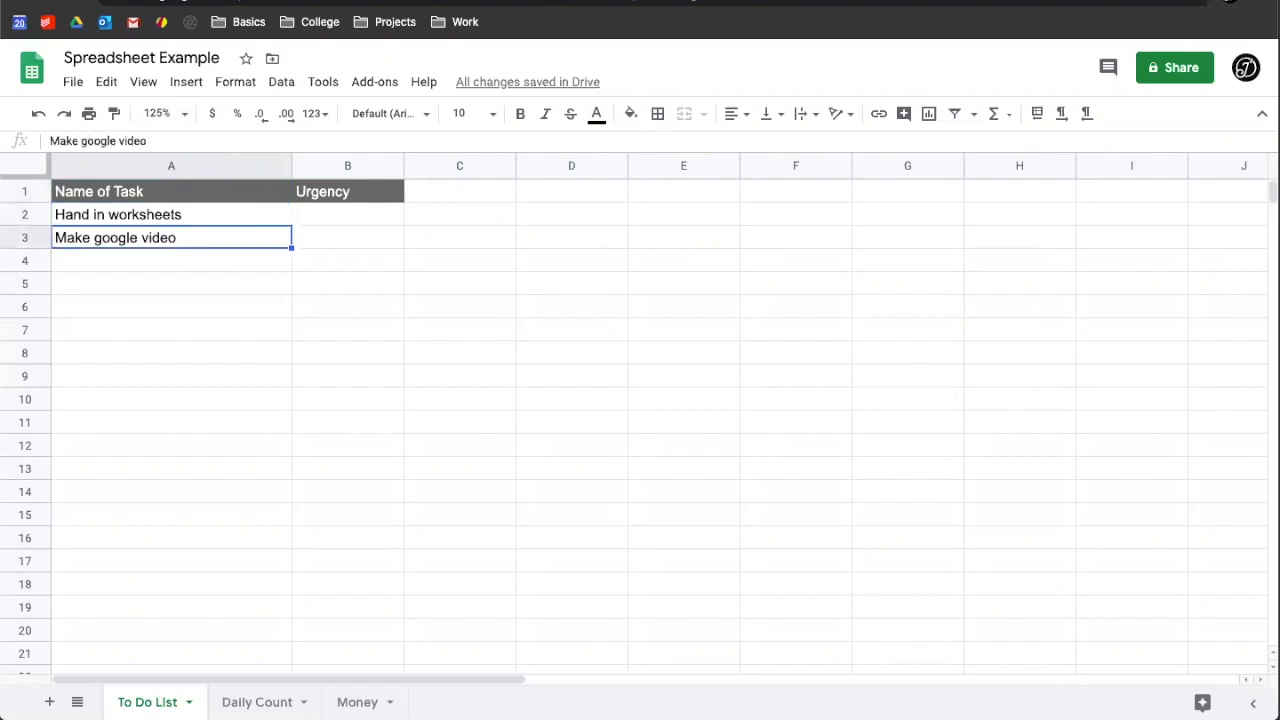
key("Right")
key("Right")
key("Right")
key("Down")
key("Down")
key("Up")
key("Up")
key("Left")
key("Left")
key("Up")
key("Up")
key("Up")
key("Left")
key("Down")
key("Down")
key("Right")
key("Up")
key("Up")
key("Left")
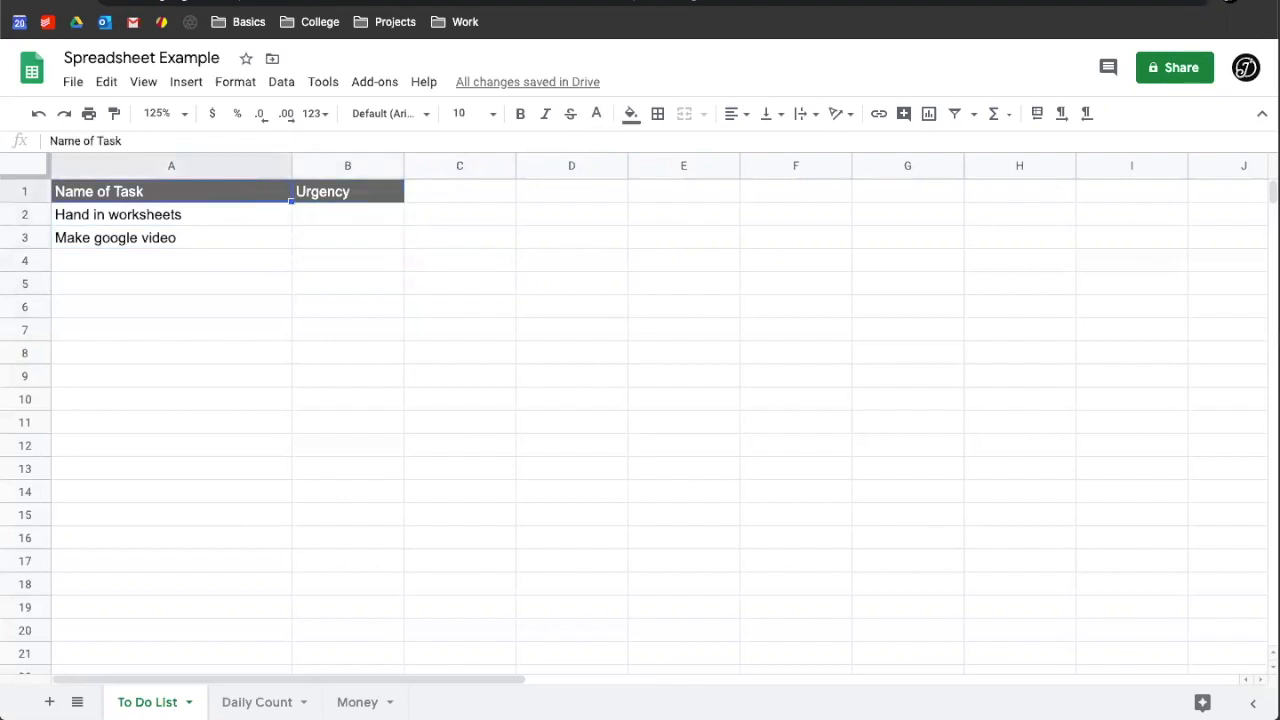
- Select the Make google video cell, the Name of Task header and the Urgency header one after another
key("Down")
key("Down")
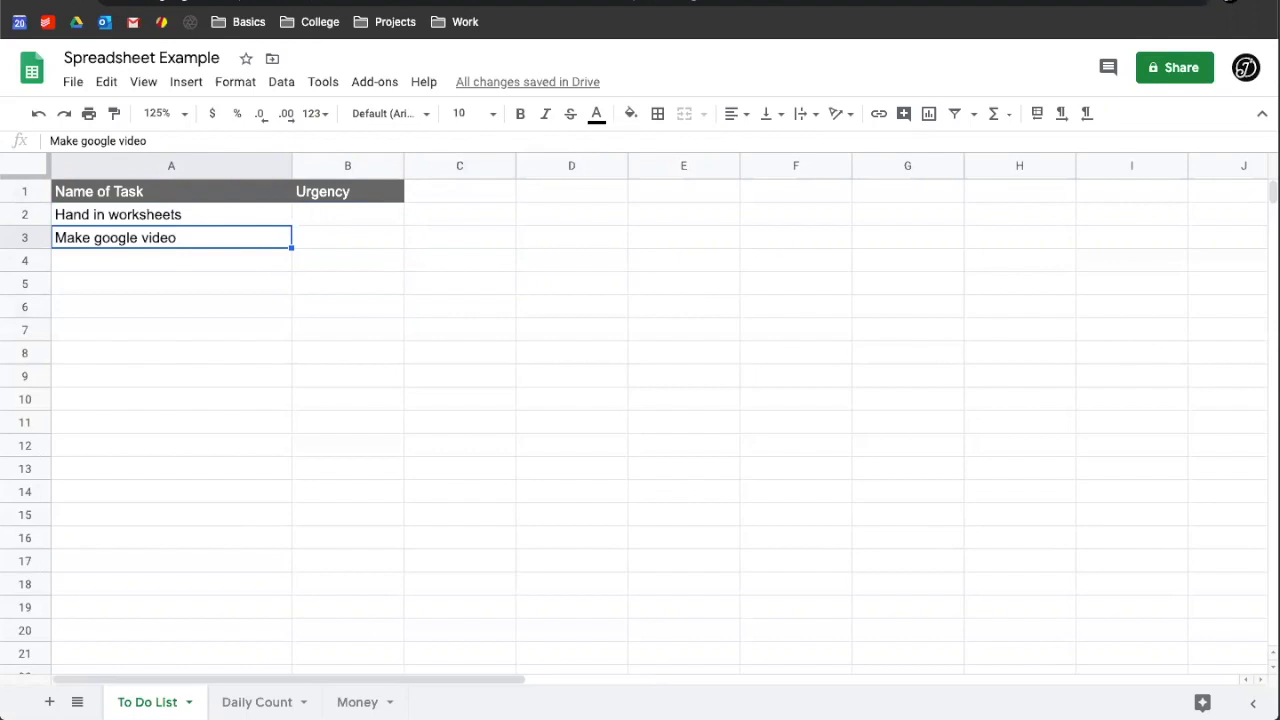
left_click(99, 196)
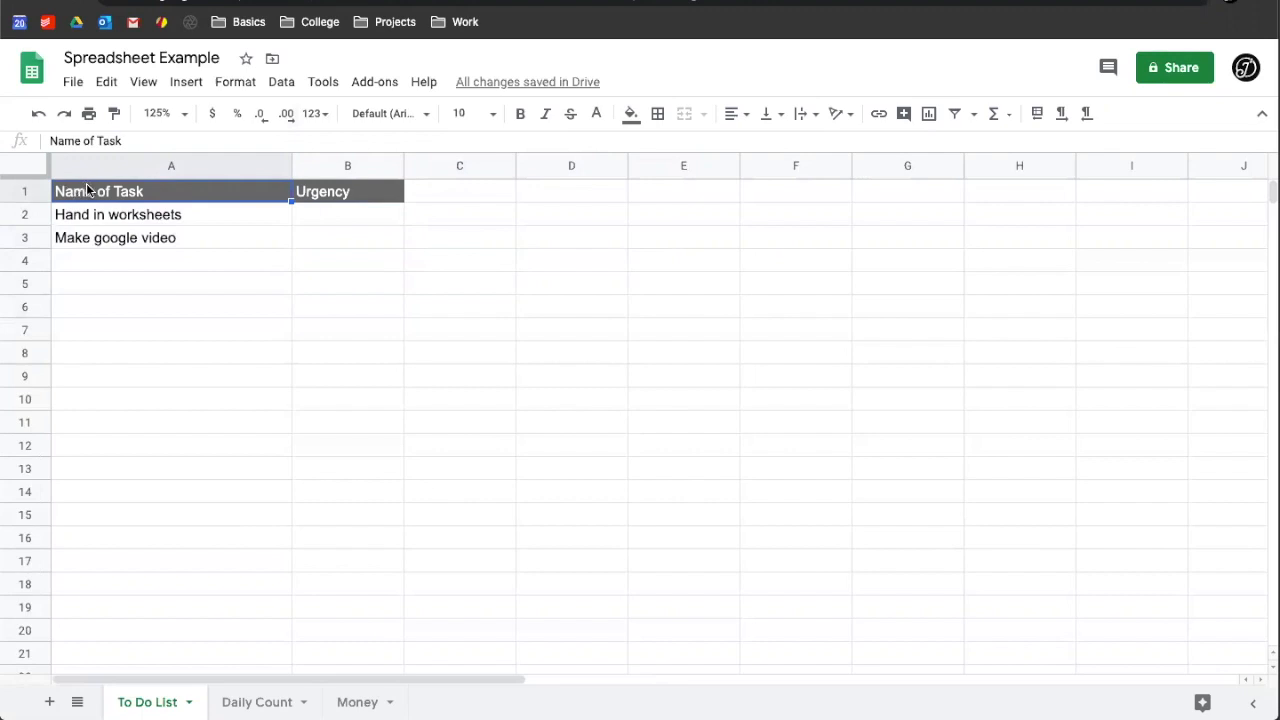
left_click(367, 192)
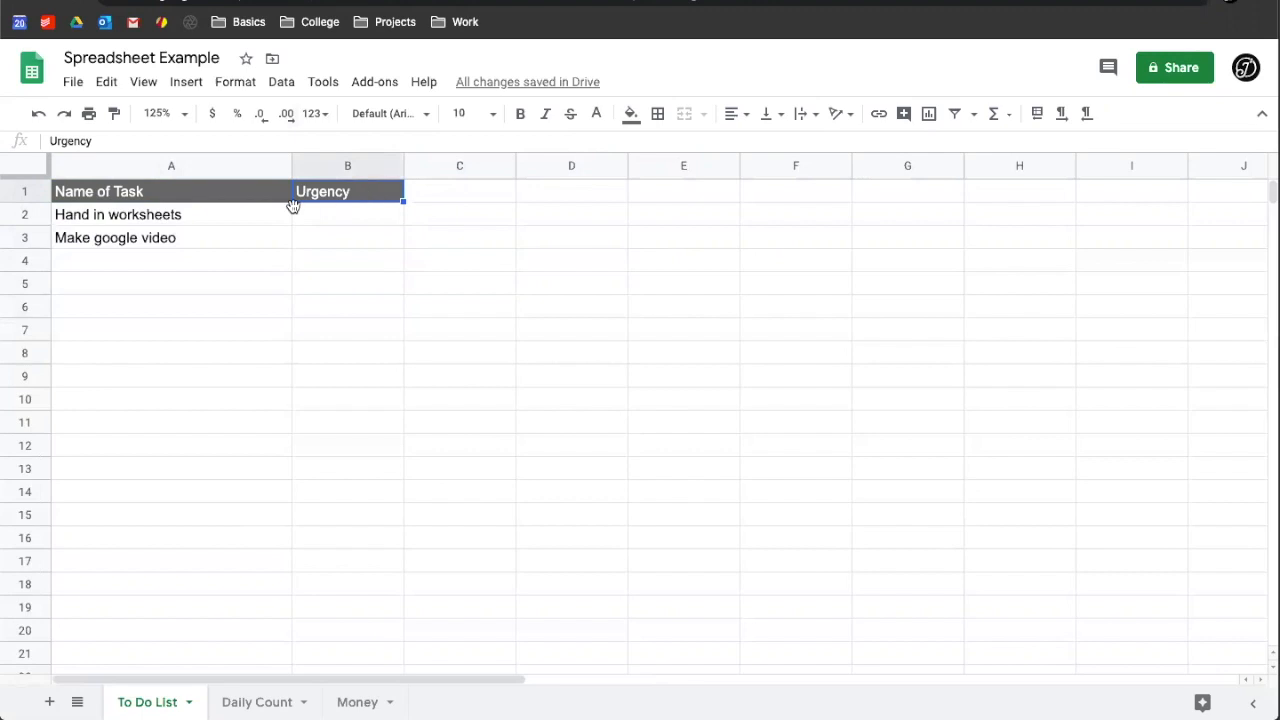
- Enter the urgency High for Hand in worksheets in B2 and Mid for Make google video in B3
left_click(200, 220)
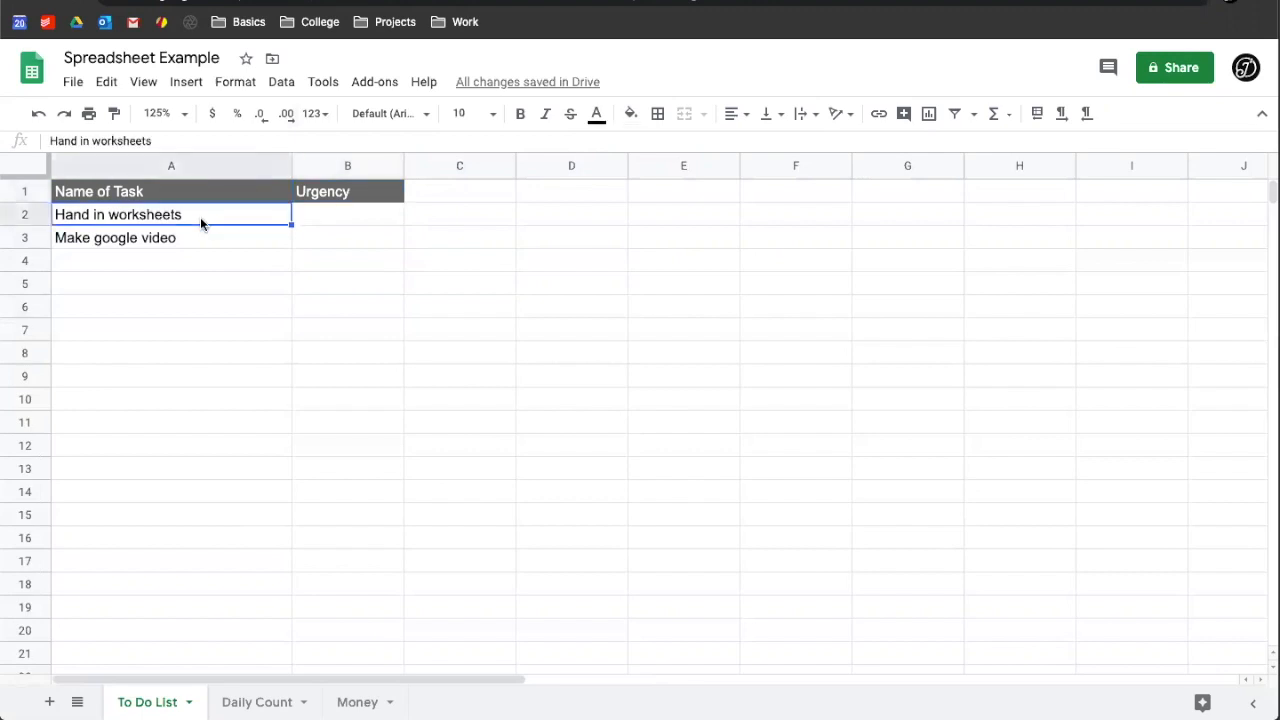
left_click(312, 220)
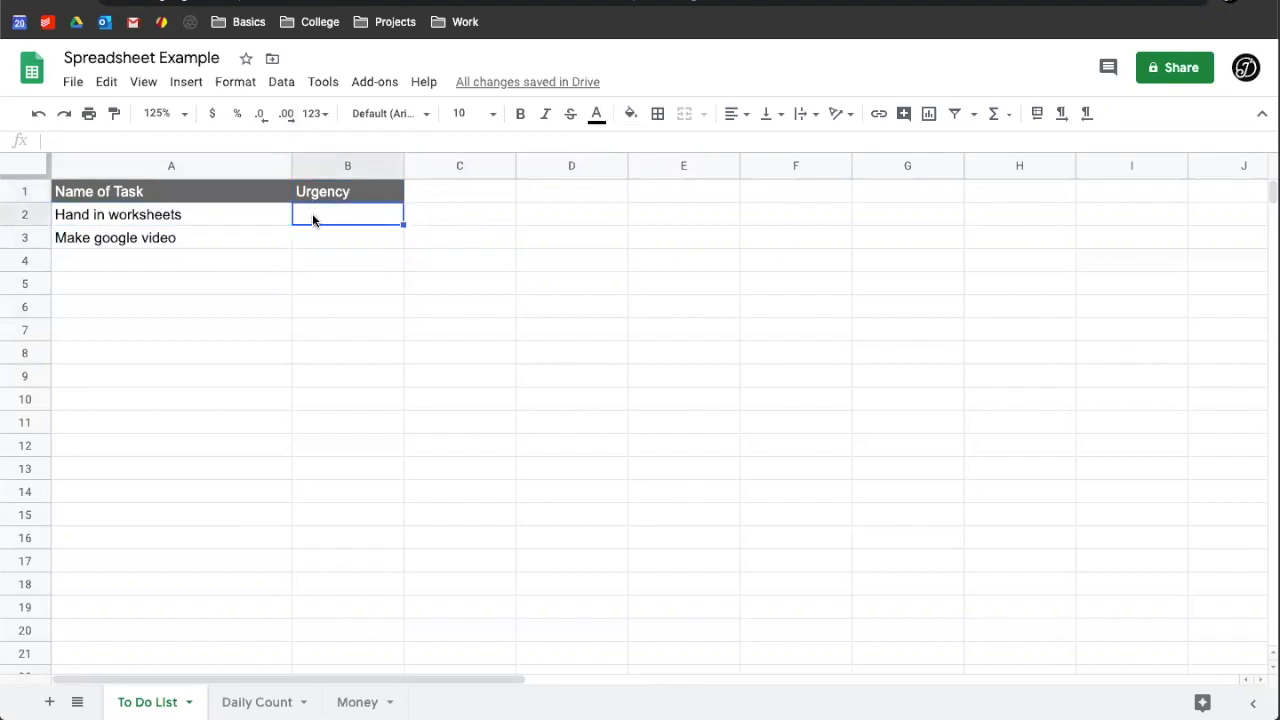
type("High")
left_click(210, 240)
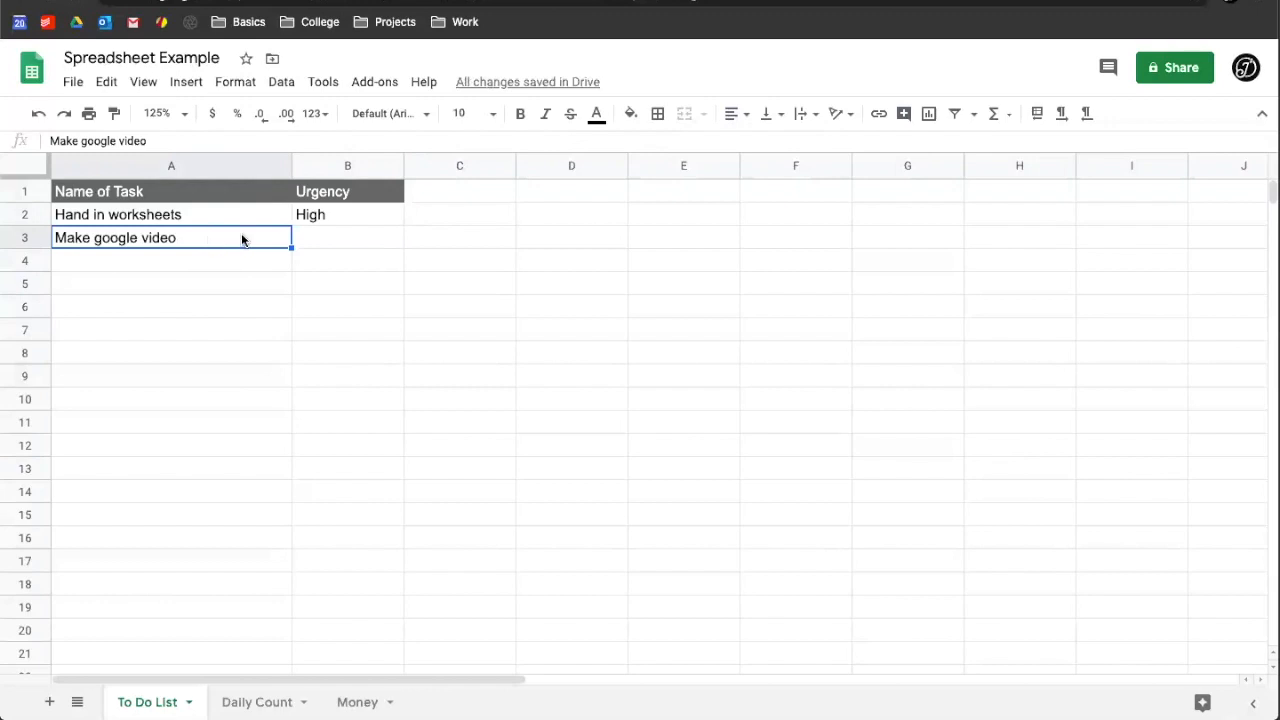
left_click(307, 248)
type("Mid")
- Add the task "Go for a walk" in cell A4 of the task column
key("Left")
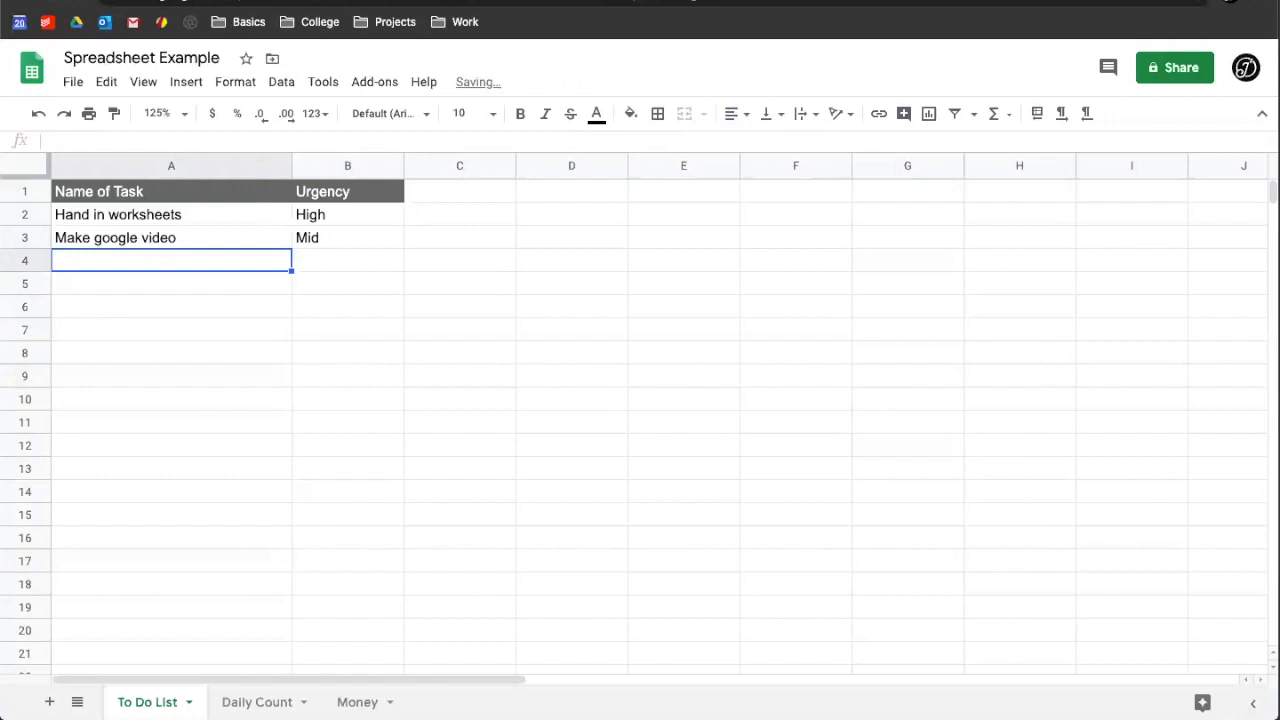
type("Go for a walk")
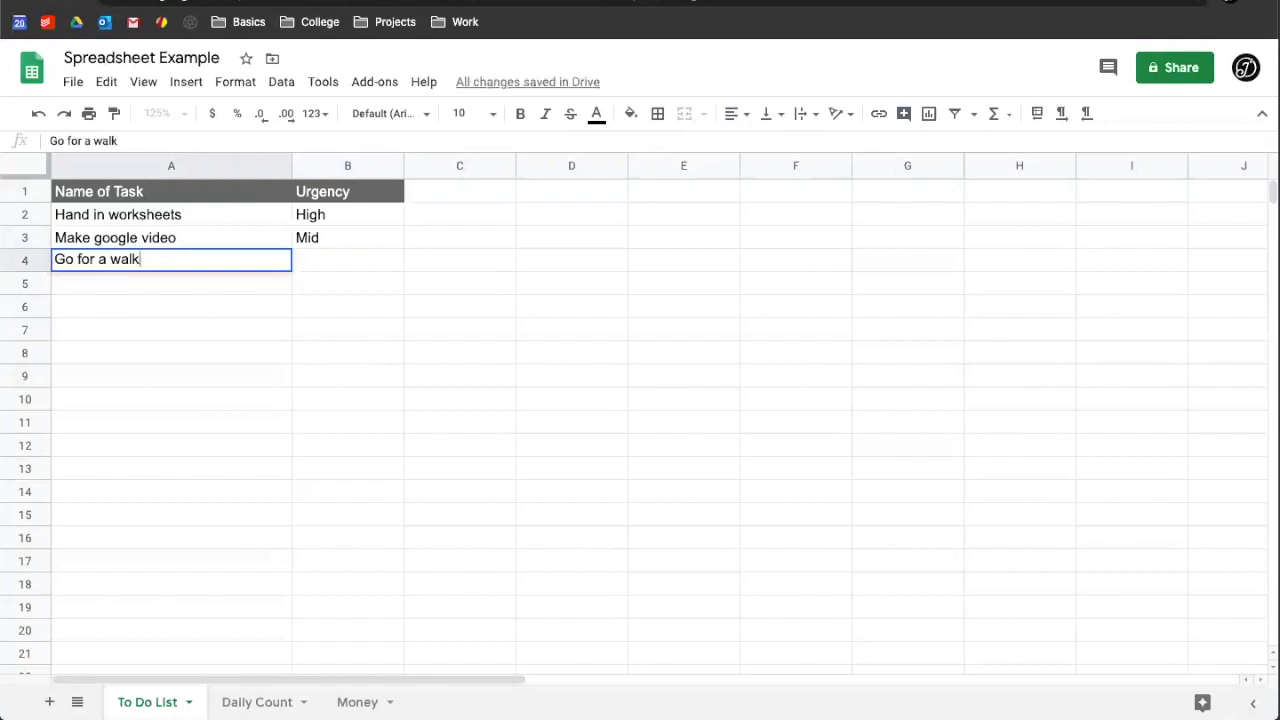
key("Return")
type("go")
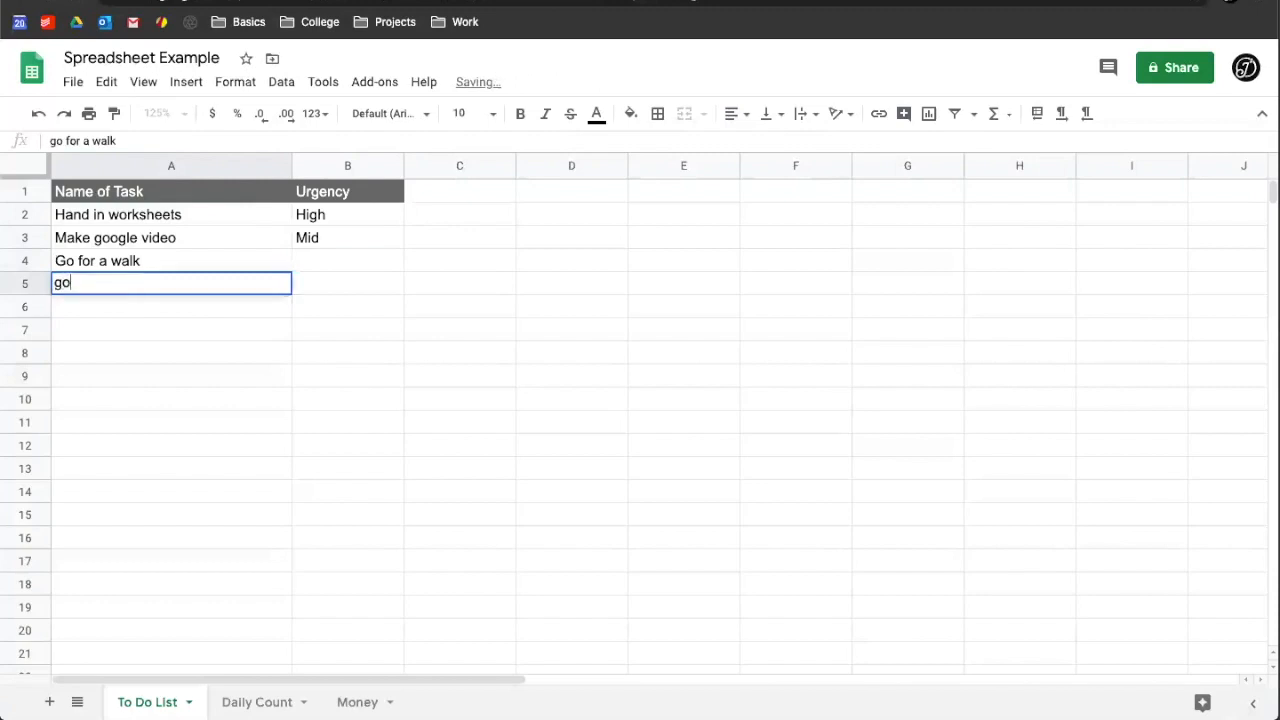
type(" get grocereies")
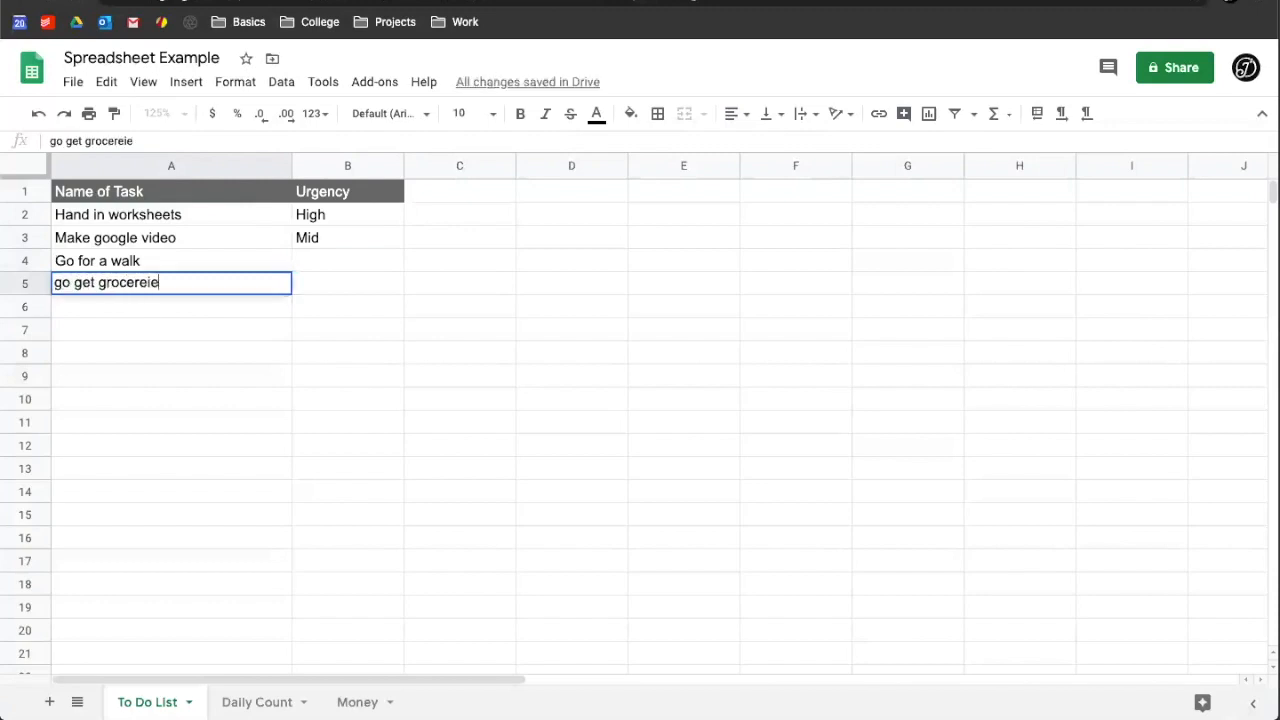
key("BackSpace")
key("BackSpace")
key("BackSpace")
key("BackSpace")
key("BackSpace")
key("BackSpace")
key("BackSpace")
key("BackSpace")
key("BackSpace")
key("BackSpace")
key("BackSpace")
key("BackSpace")
key("BackSpace")
key("BackSpace")
key("BackSpace")
key("BackSpace")
key("BackSpace")
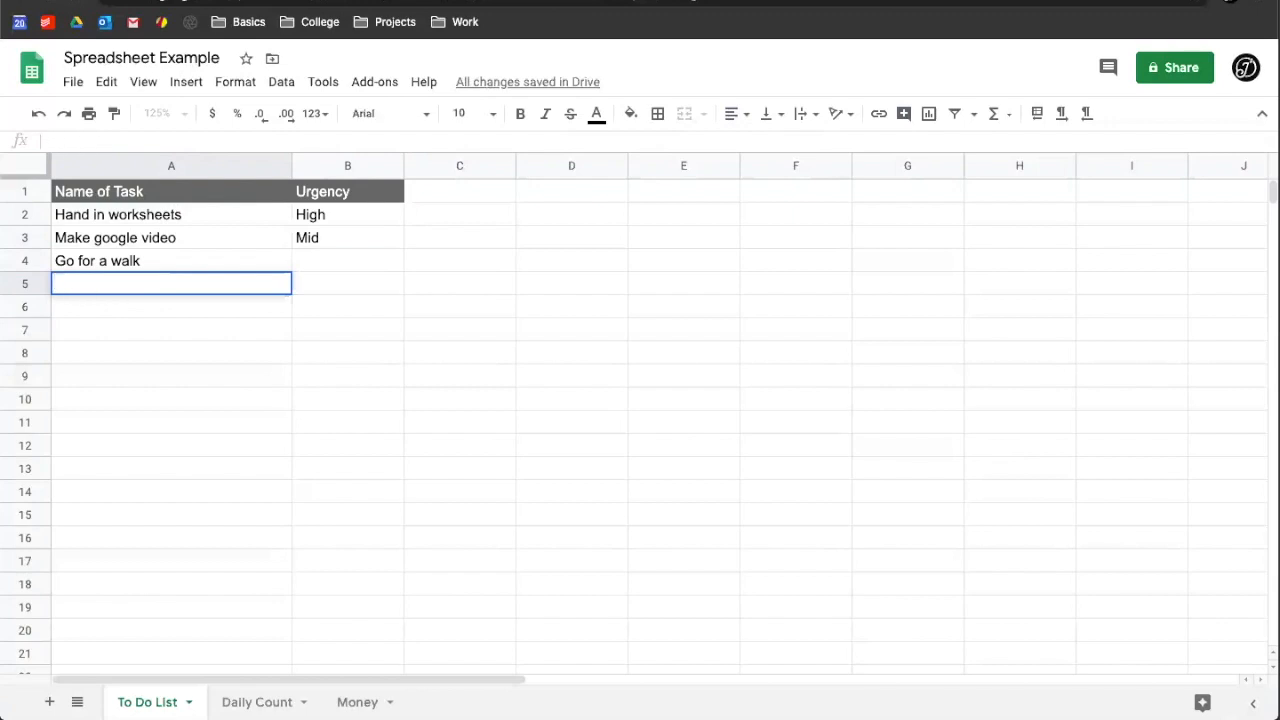
- Enter the task "Get more toothpaste" in cell A5, with toothpaste written as one word
type("Get more")
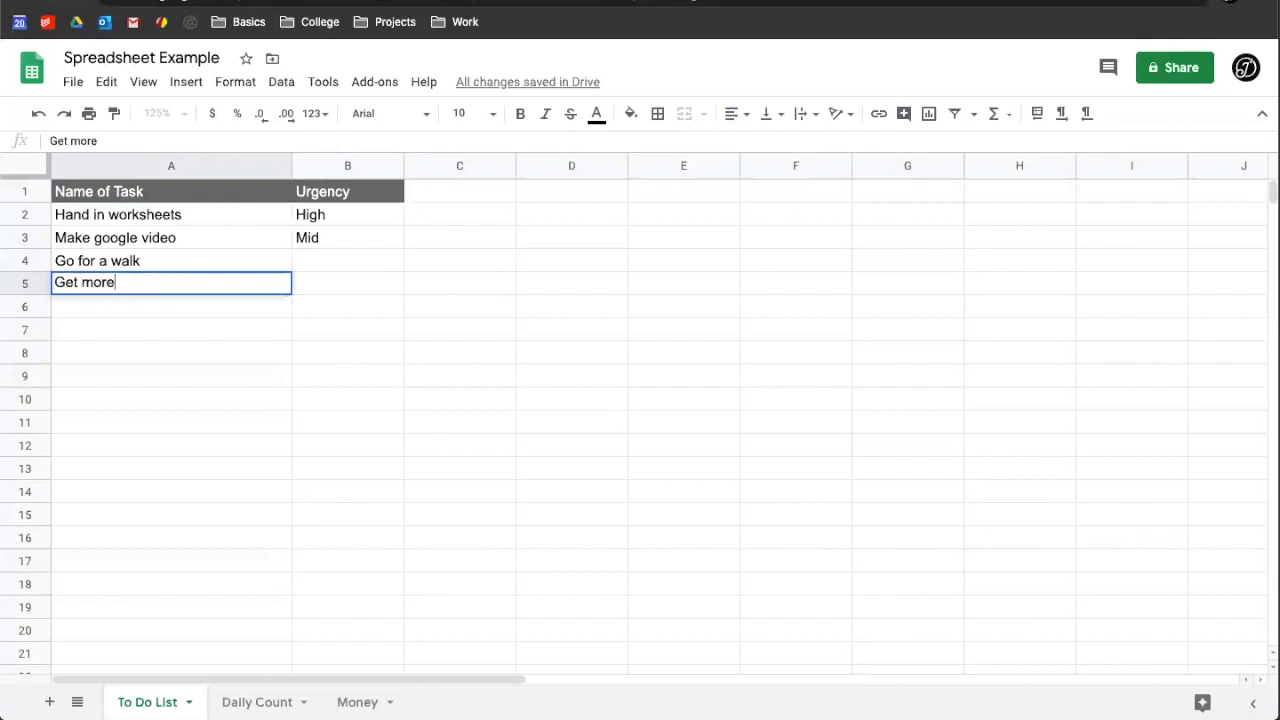
type(" tooth paste")
left_click(152, 283)
key("BackSpace")
- Enter the urgency Low for Go for a walk in B4 and High for Get more toothpaste in B5
left_click(346, 274)
left_click(346, 265)
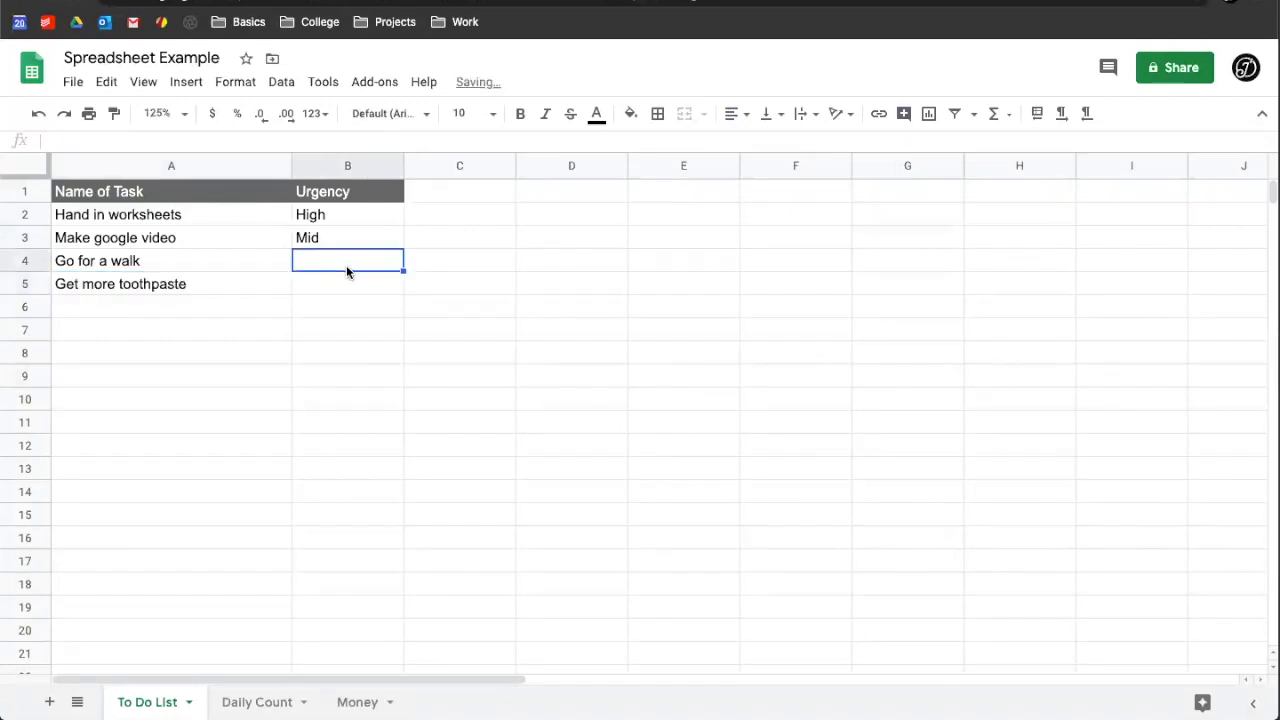
type("Low")
left_click(347, 288)
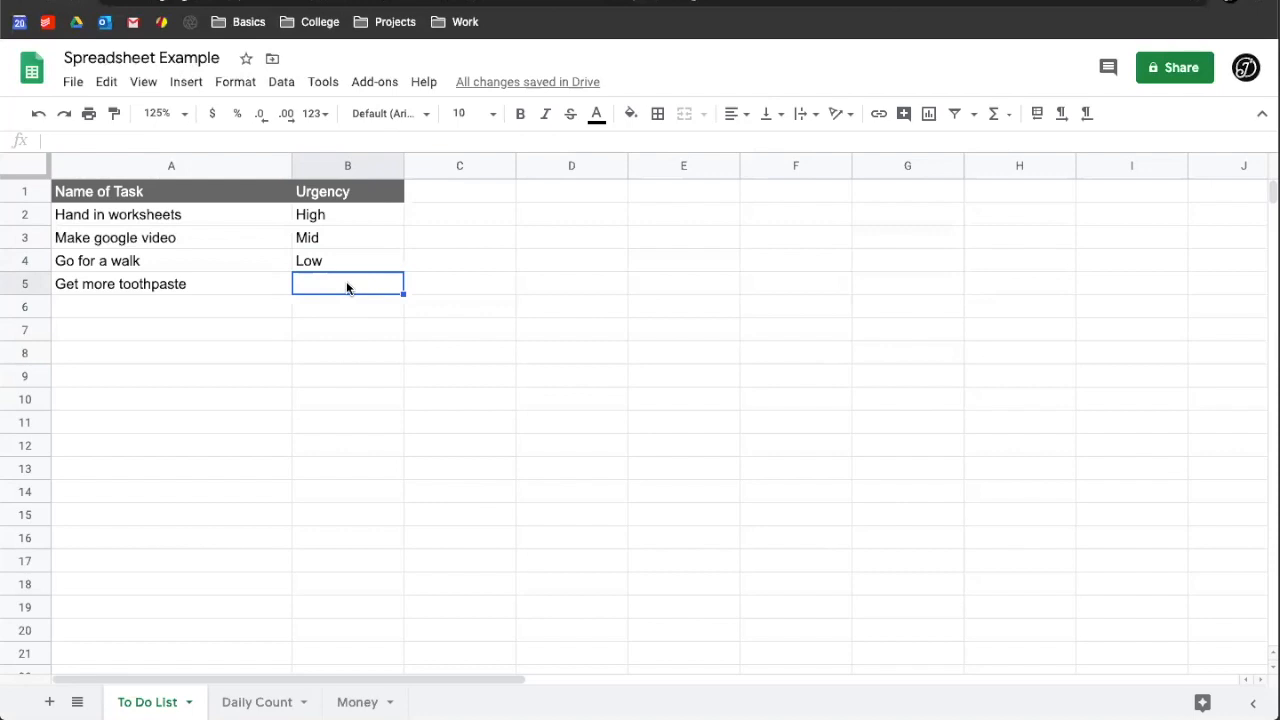
type("H")
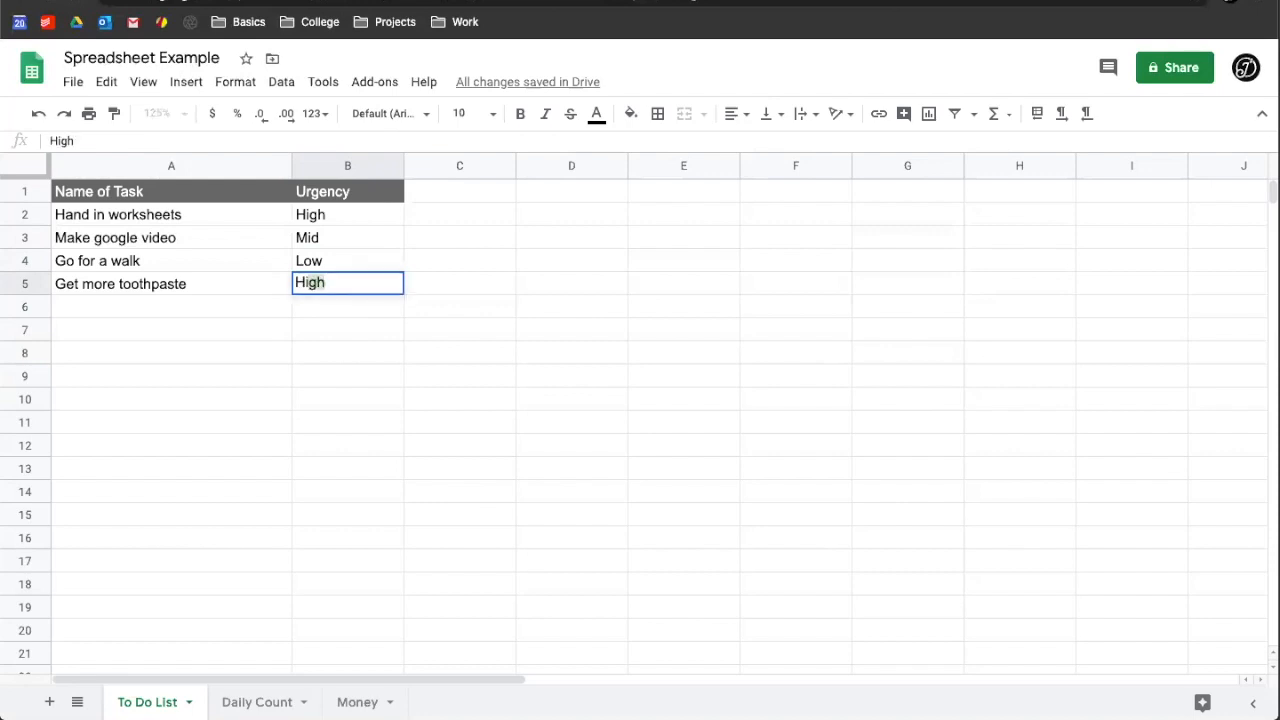
left_click(390, 313)
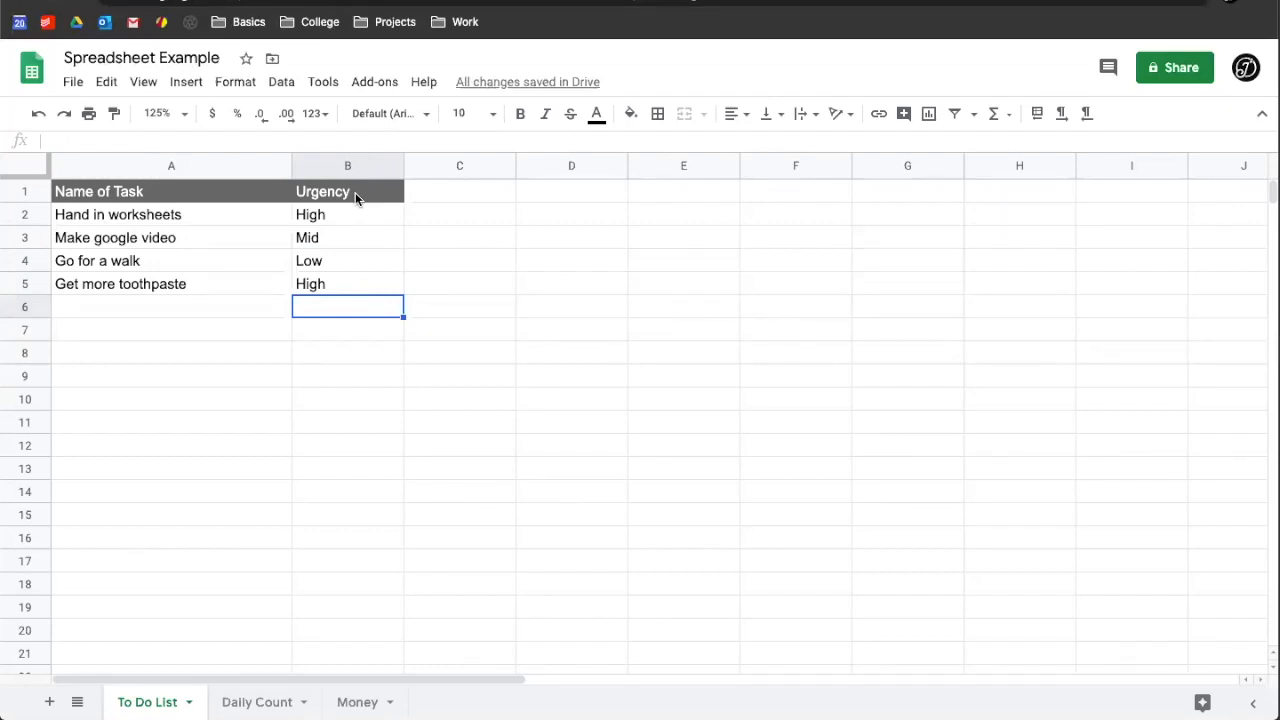
- Fill the Hand in worksheets task and its urgency cell (A2:B2) with red
left_click(28, 216)
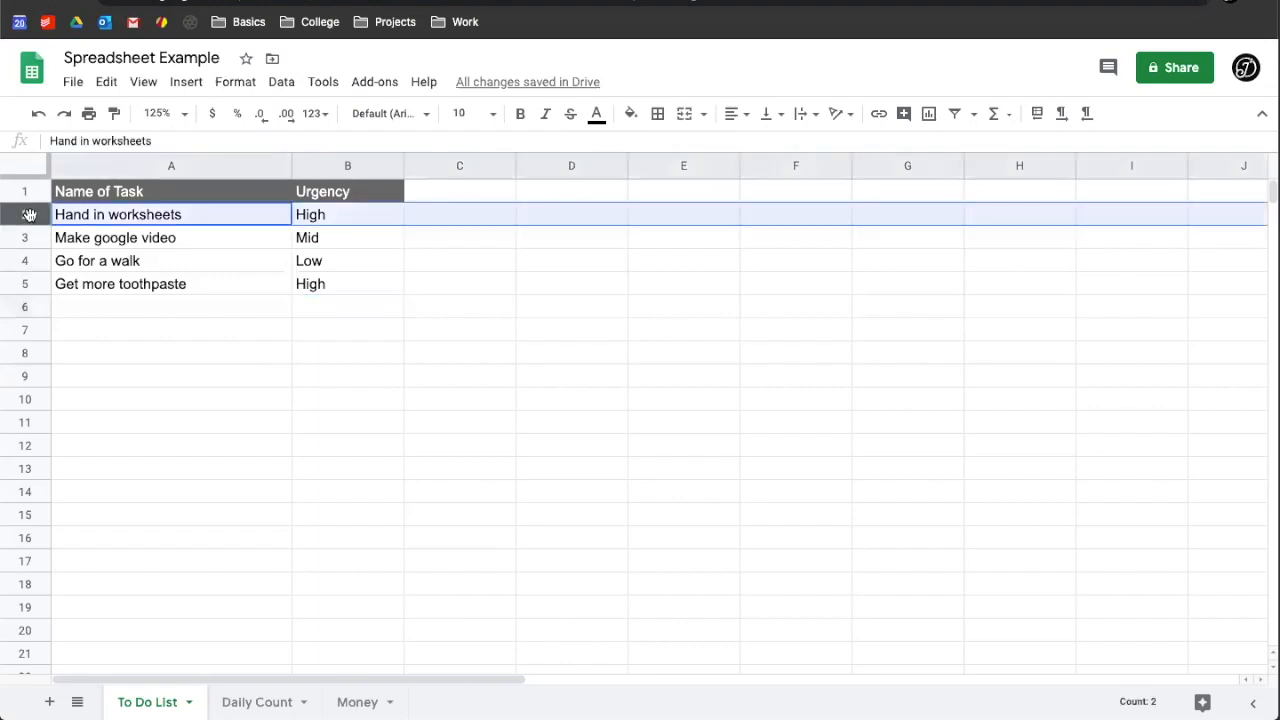
left_click(141, 220)
mouse_move(141, 220)
left_mouse_down()
mouse_move(260, 240)
mouse_move(326, 220)
mouse_move(280, 213)
mouse_move(310, 216)
left_mouse_up()
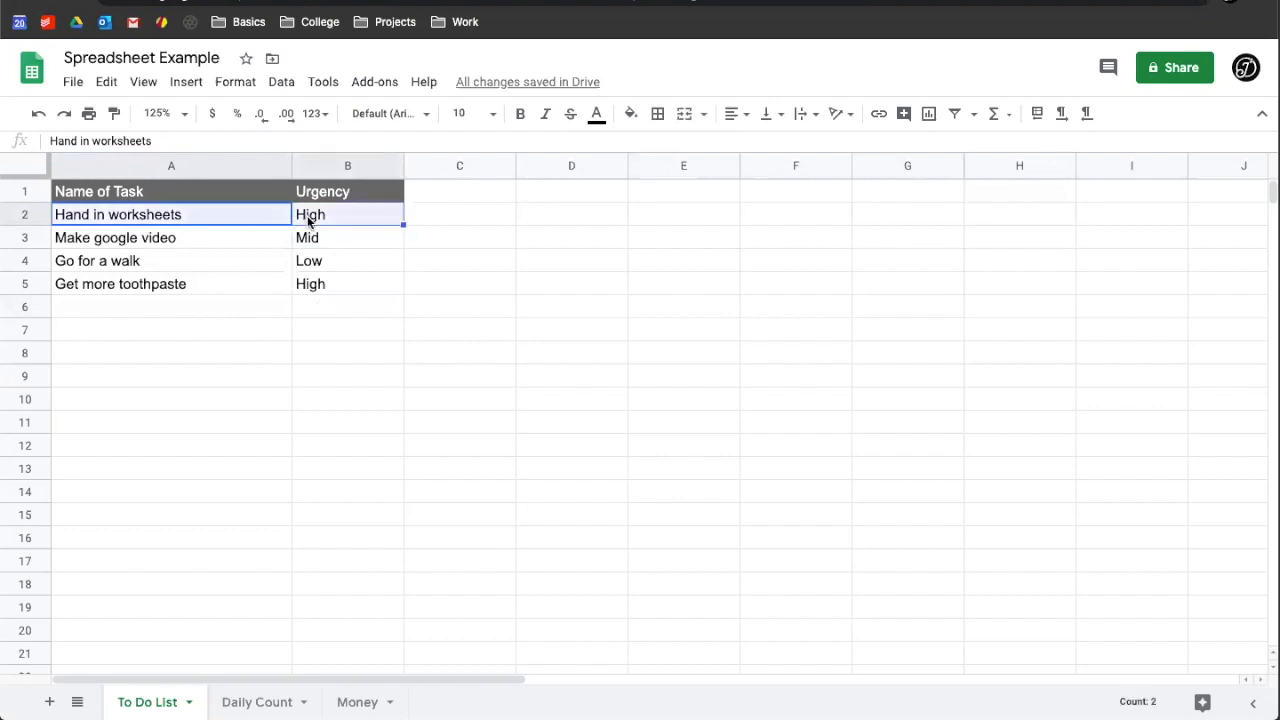
left_click(632, 113)
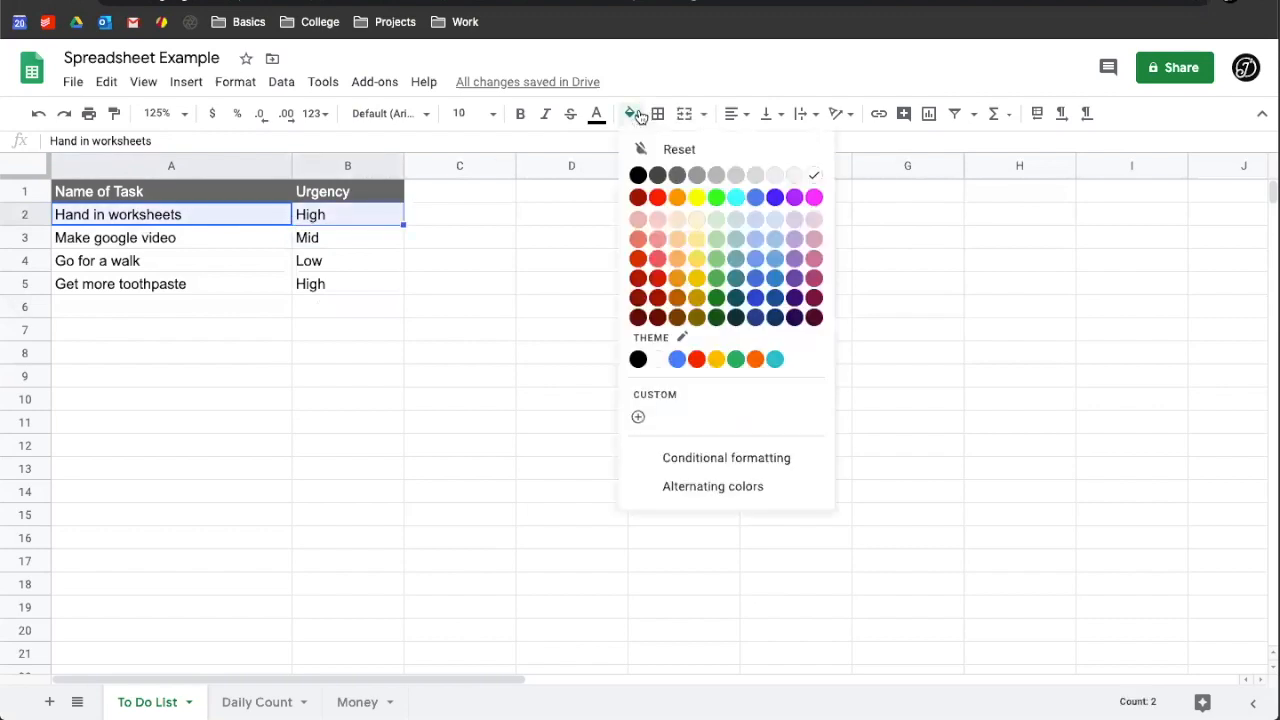
left_click(657, 197)
left_click(523, 268)
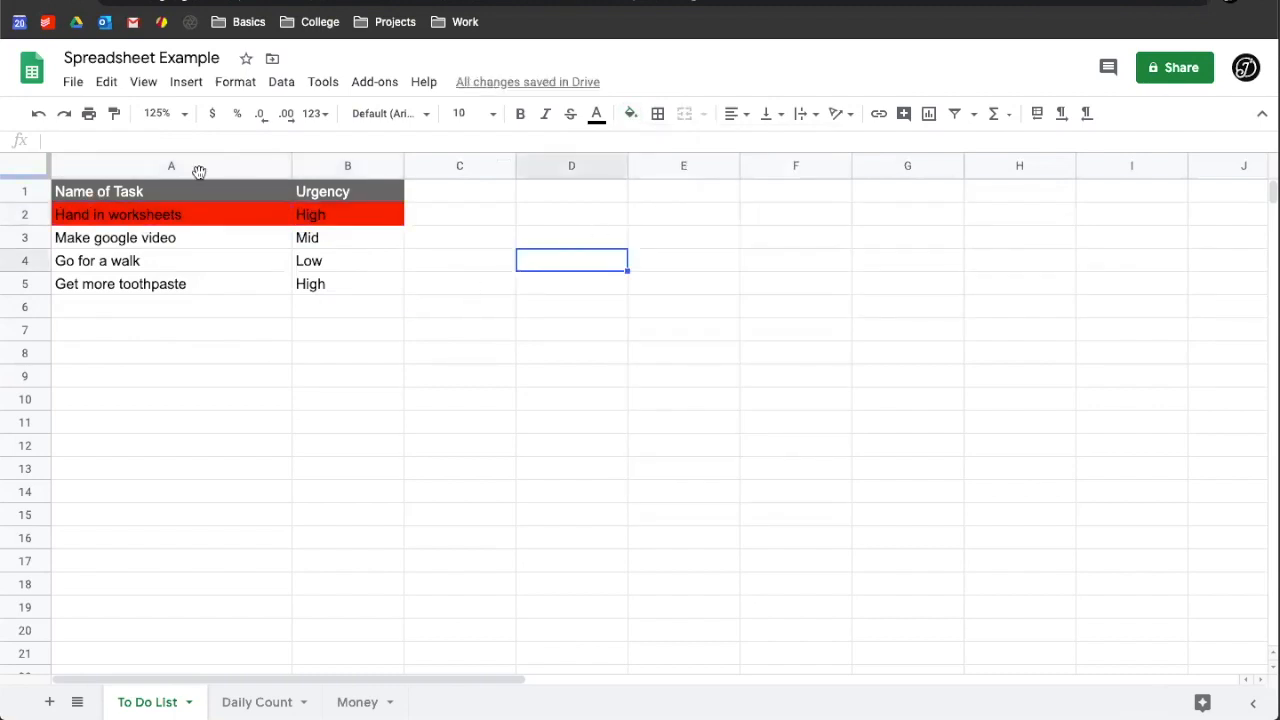
- Replace the Urgency header in B1 with "Status"
left_click(326, 197)
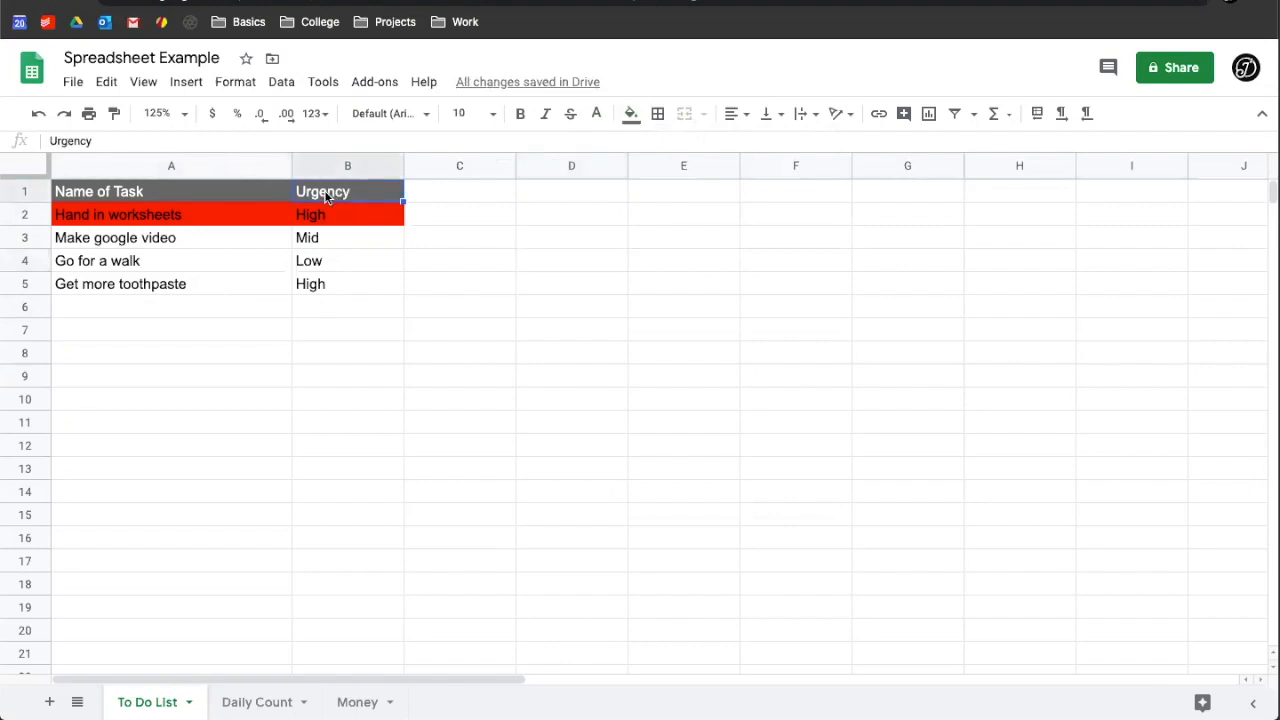
type("Status")
key("Return")
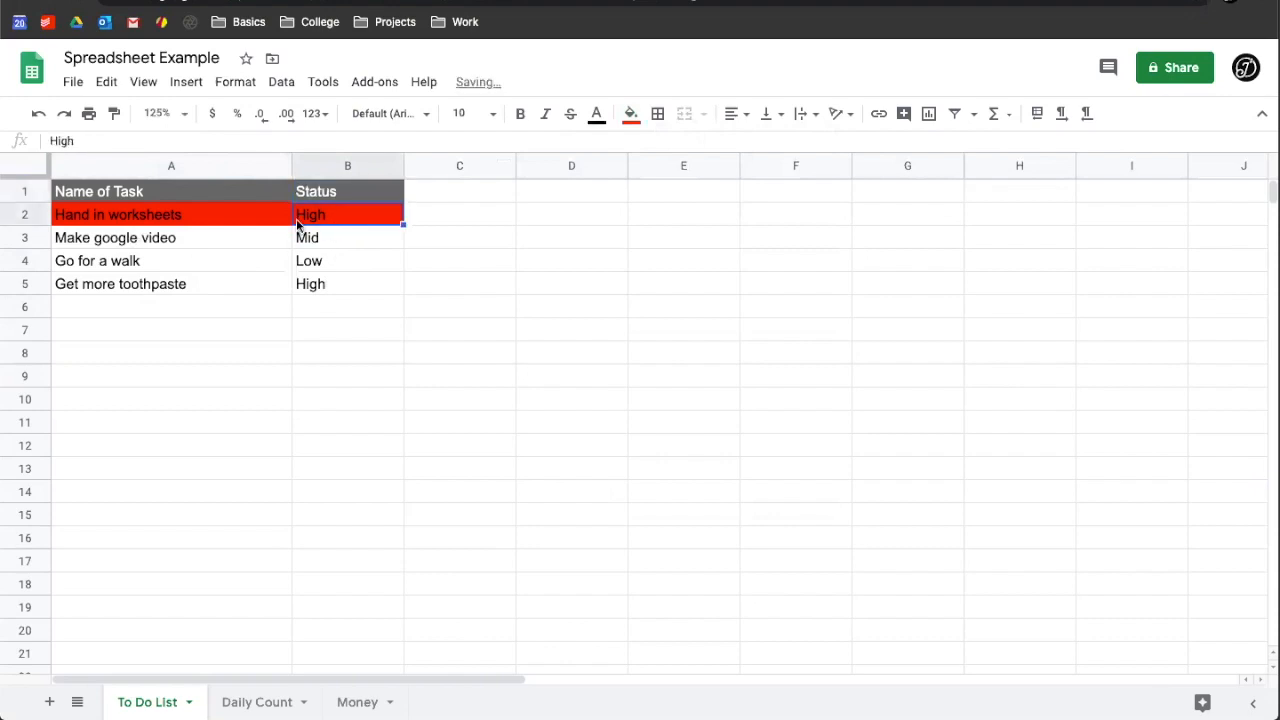
double_click(334, 220)
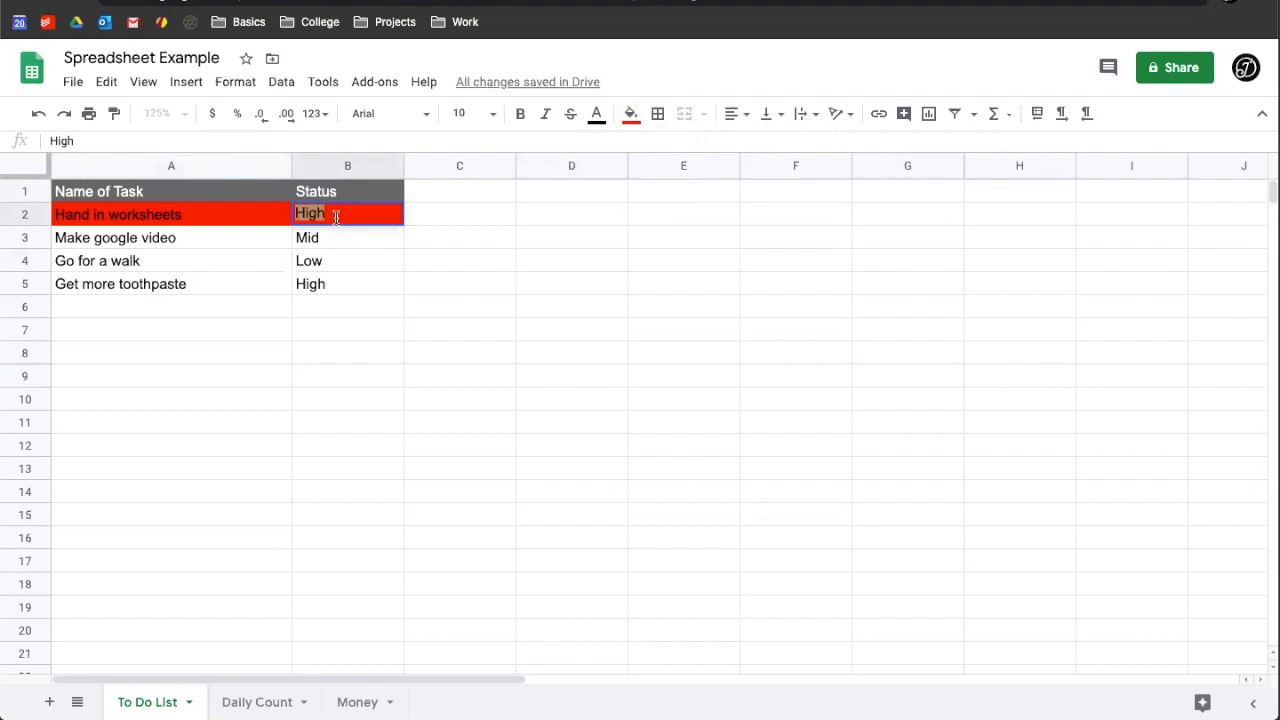
type("Not Finished")
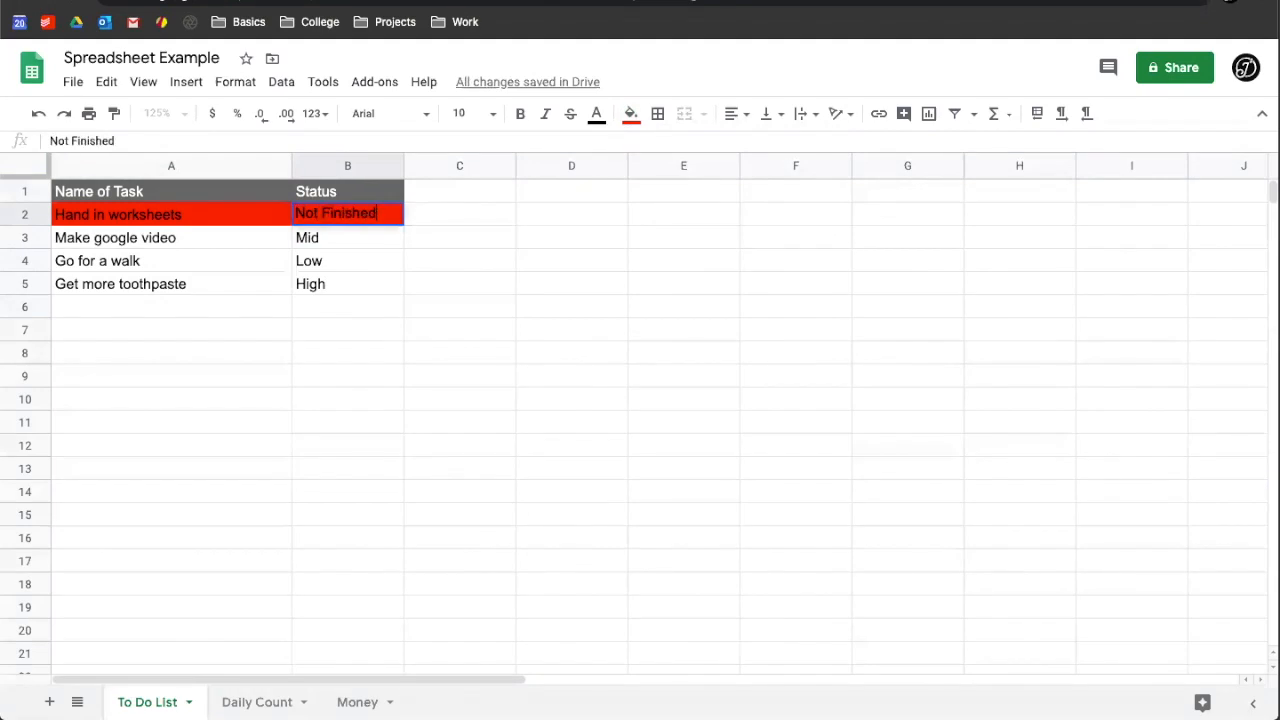
key("BackSpace")
key("BackSpace")
key("BackSpace")
key("BackSpace")
key("BackSpace")
key("BackSpace")
key("BackSpace")
key("BackSpace")
key("BackSpace")
key("BackSpace")
key("BackSpace")
key("BackSpace")
- Set the status of the Hand in worksheets task in B2 to "Pending"
type("Pending")
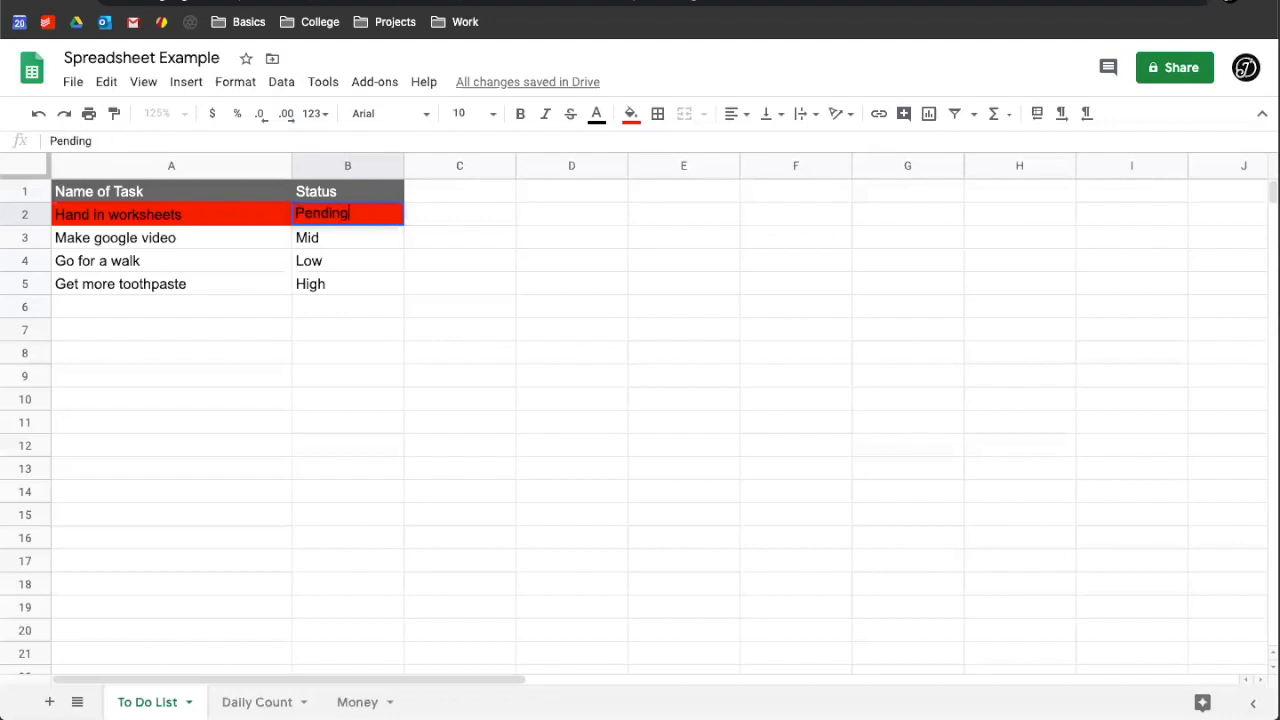
key("Return")
key("Left")
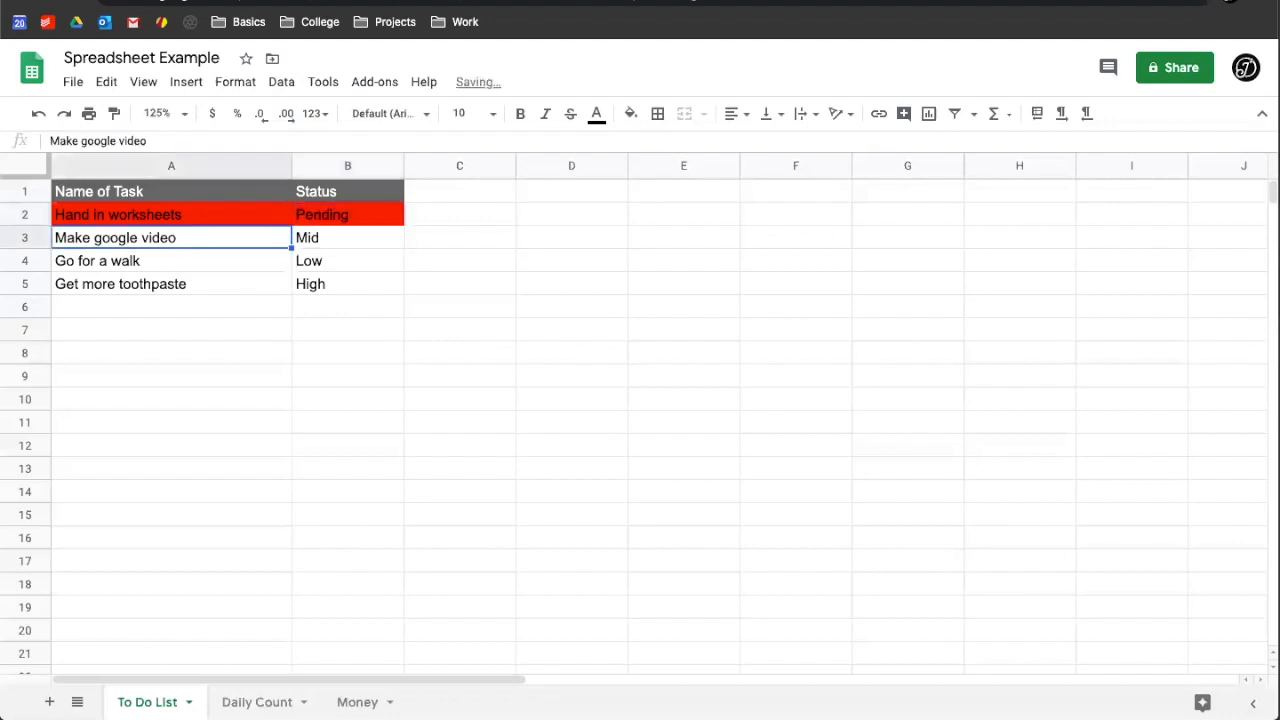
- Fill the Make google video task and its status cell (A3:B3) with yellow
left_click(327, 238)
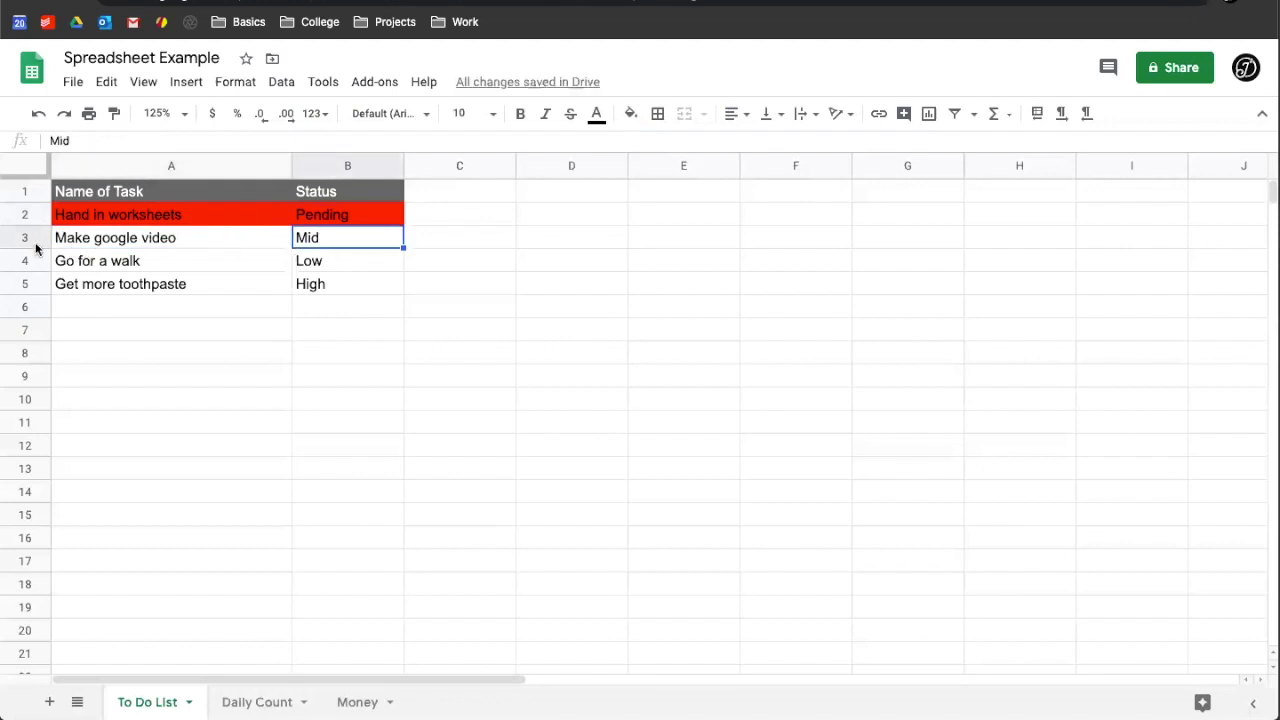
left_click_drag(80, 250, 300, 238)
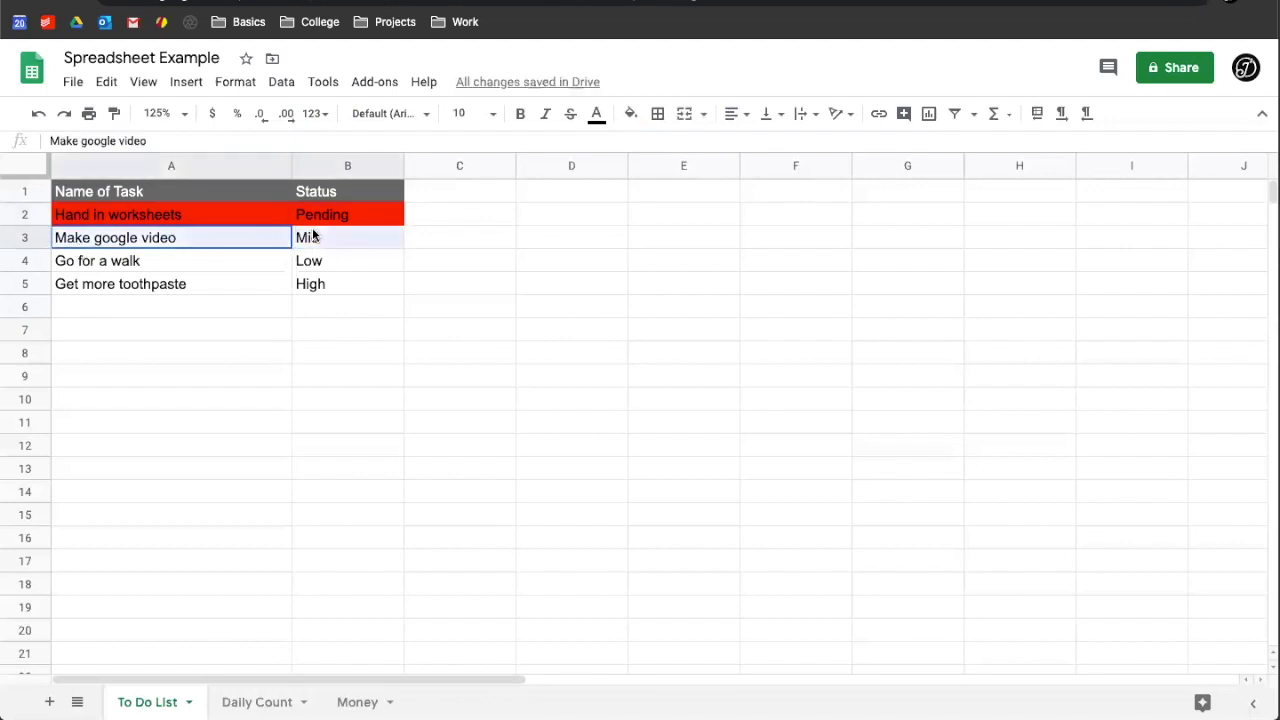
left_click(631, 114)
left_click(697, 197)
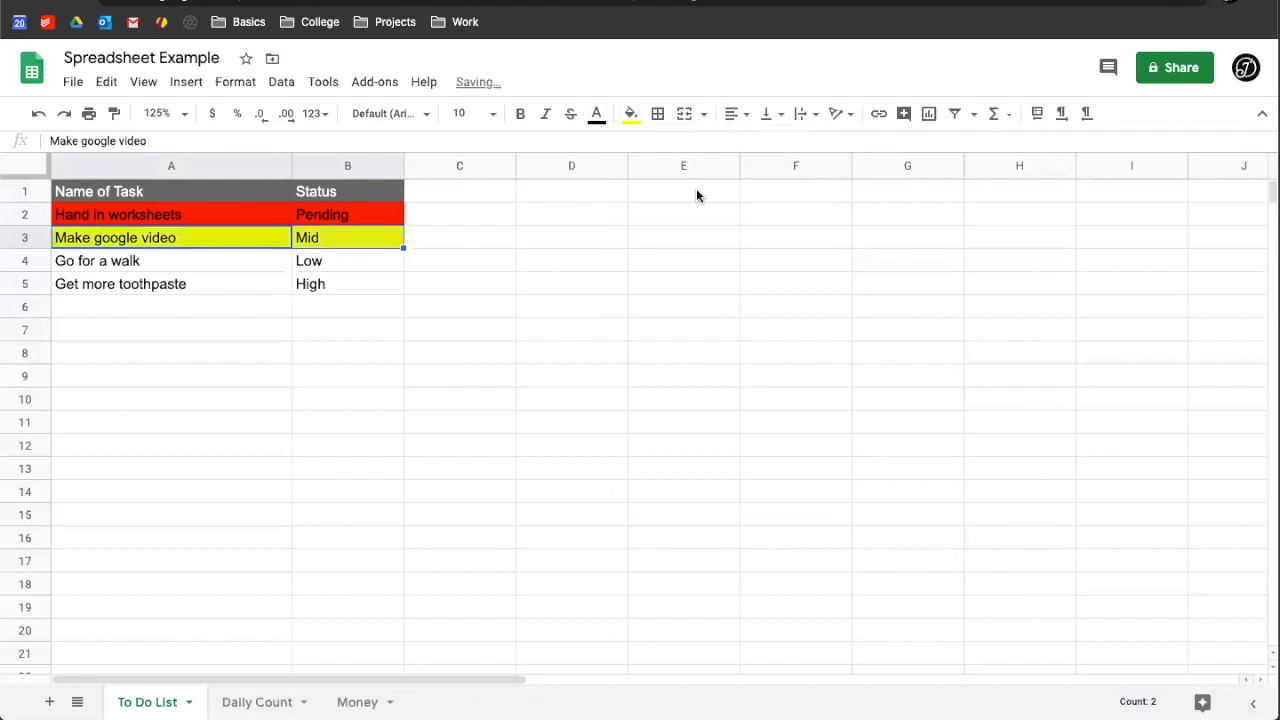
left_click(551, 280)
- Fill the Go for a walk task and its status cell (A4:B4) with green
left_click_drag(193, 258, 340, 263)
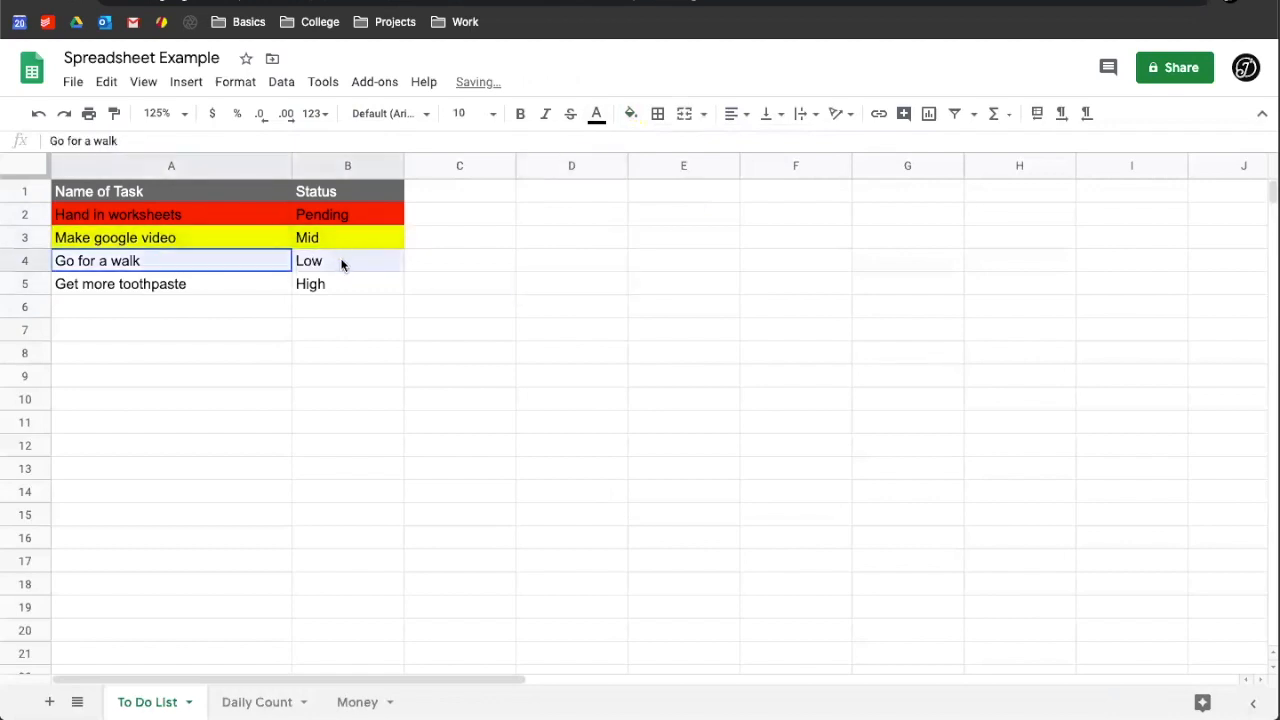
left_click(631, 115)
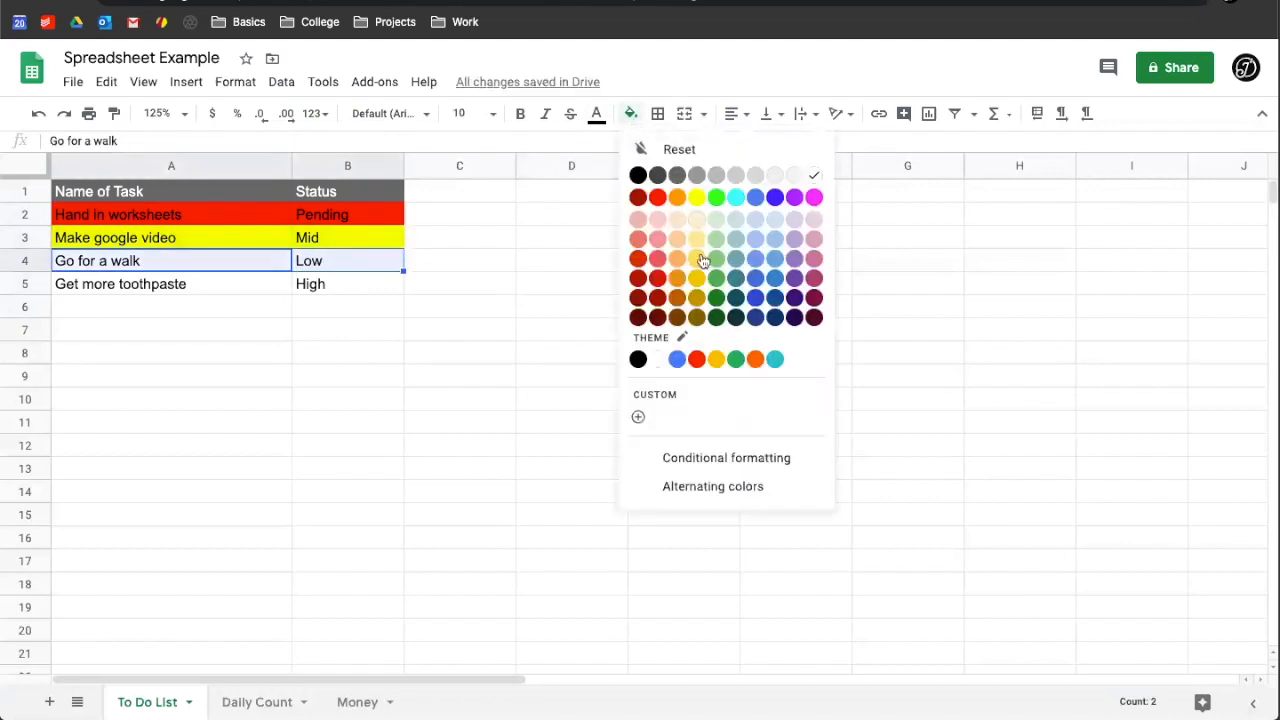
left_click(716, 197)
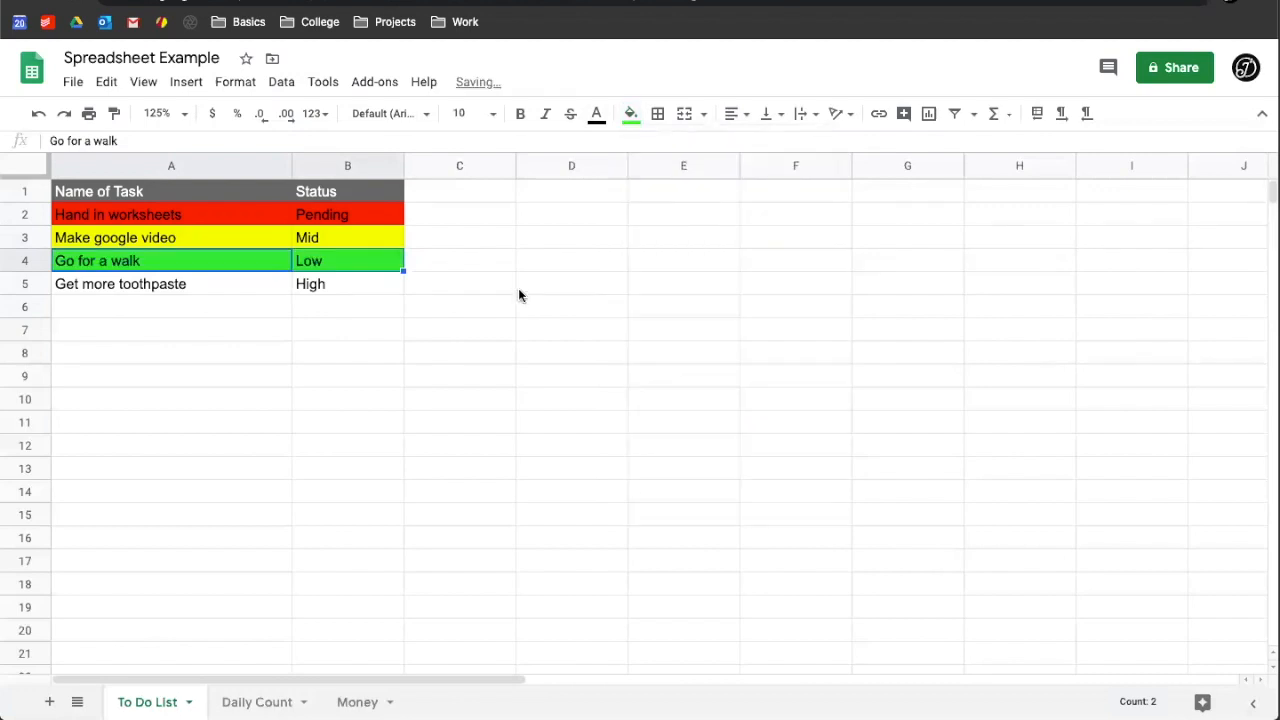
left_click(524, 291)
- Fill the Get more toothpaste task and its status cell (A5:B5) with red
left_click_drag(207, 290, 340, 291)
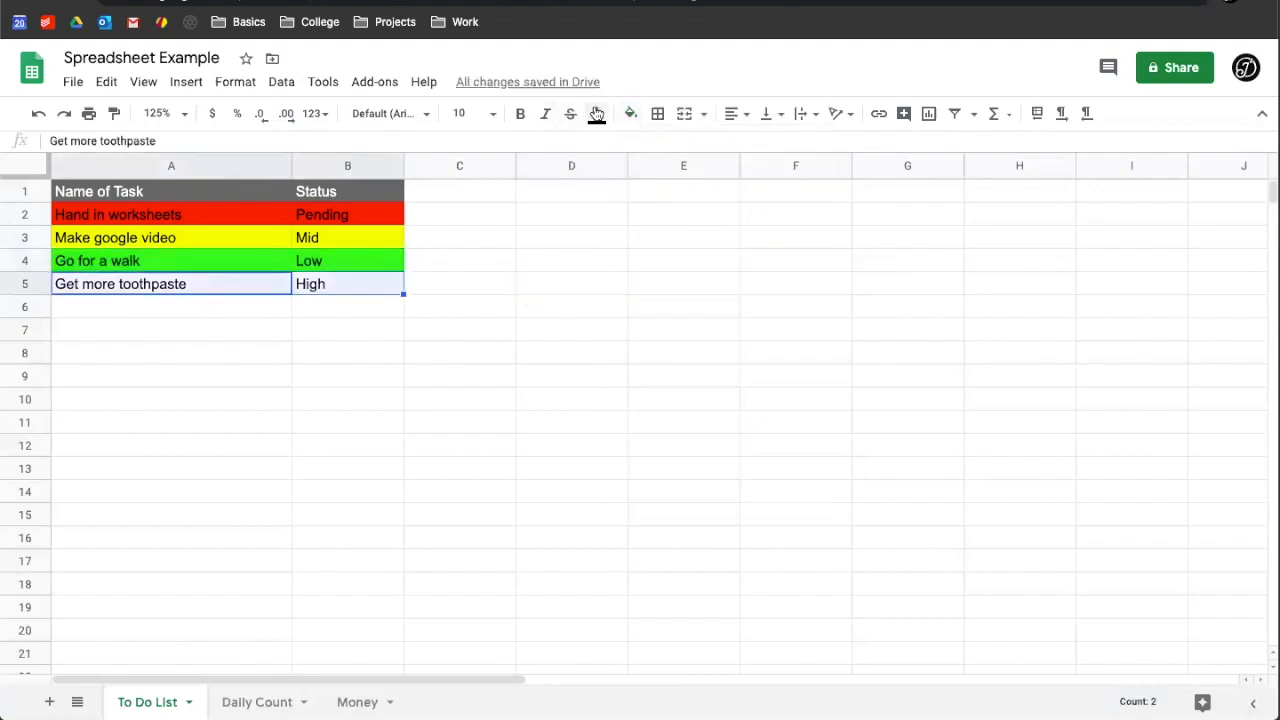
left_click(631, 115)
left_click(657, 197)
left_click(600, 262)
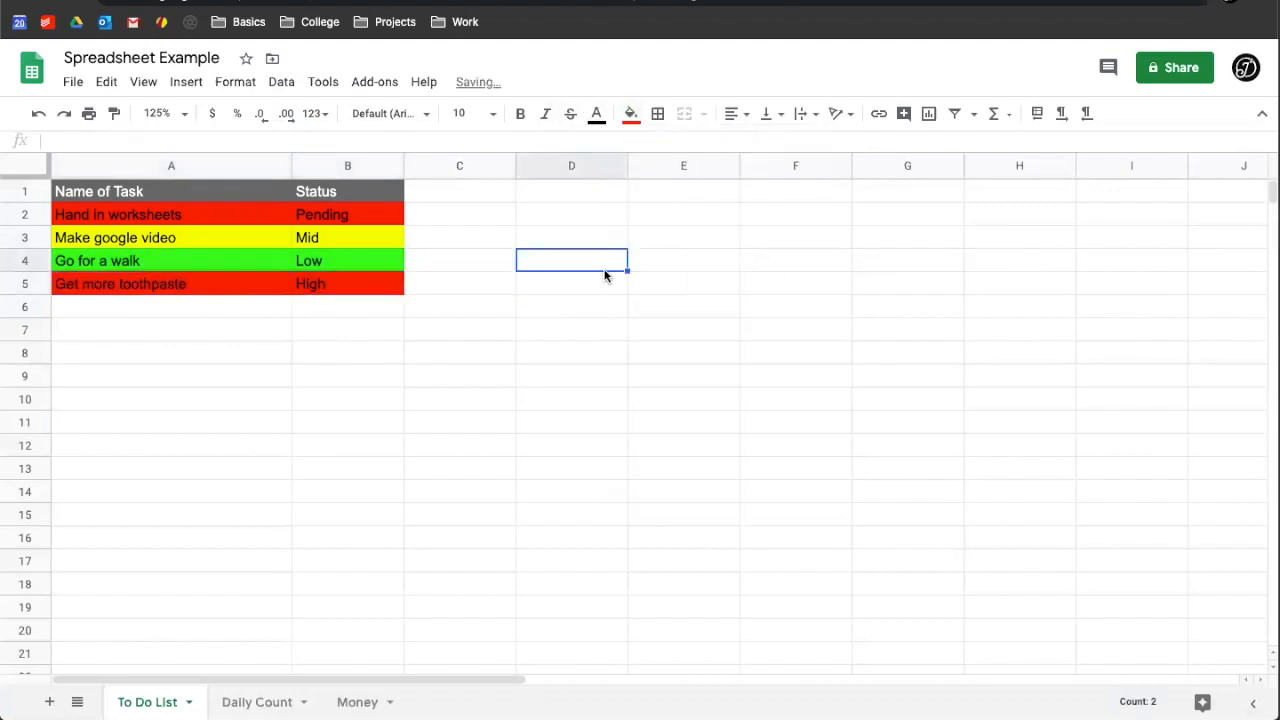
- Set the statuses in B3:B5 to "Finished" for Make google video, "Pending" for Go for a walk and "Not Started" for Get more toothpaste
left_click(345, 236)
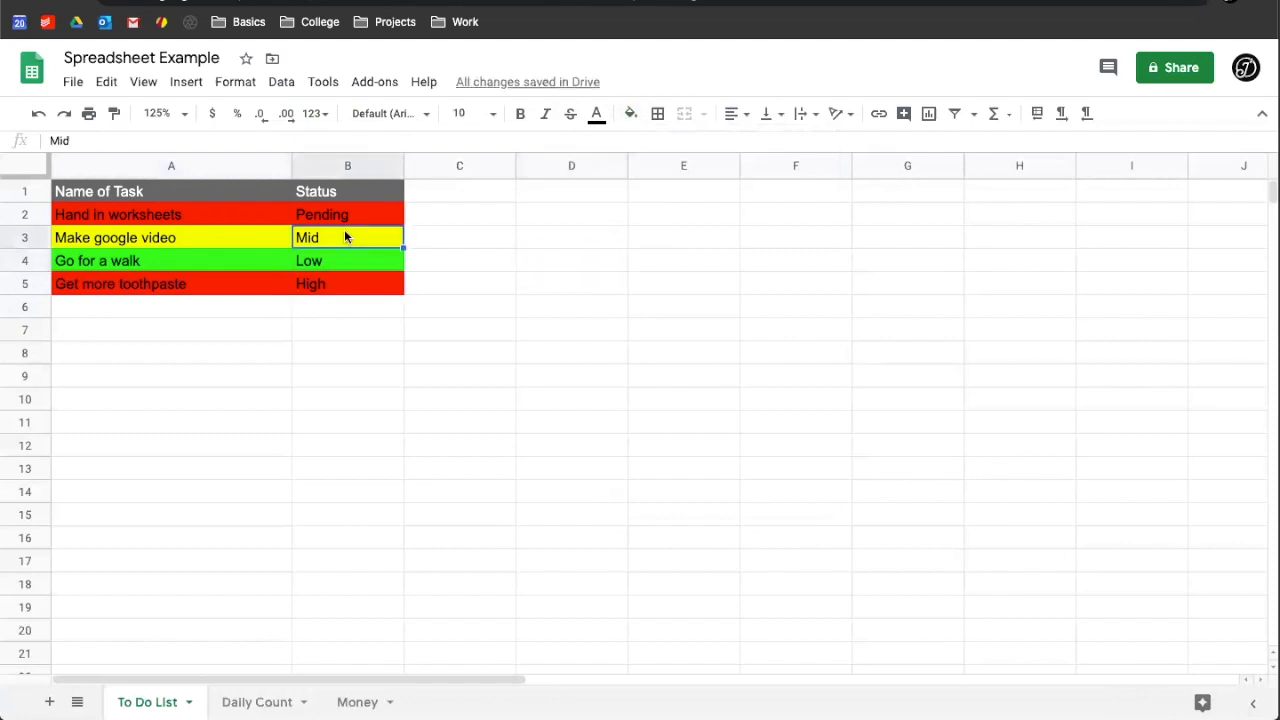
type("Finished")
key("Return")
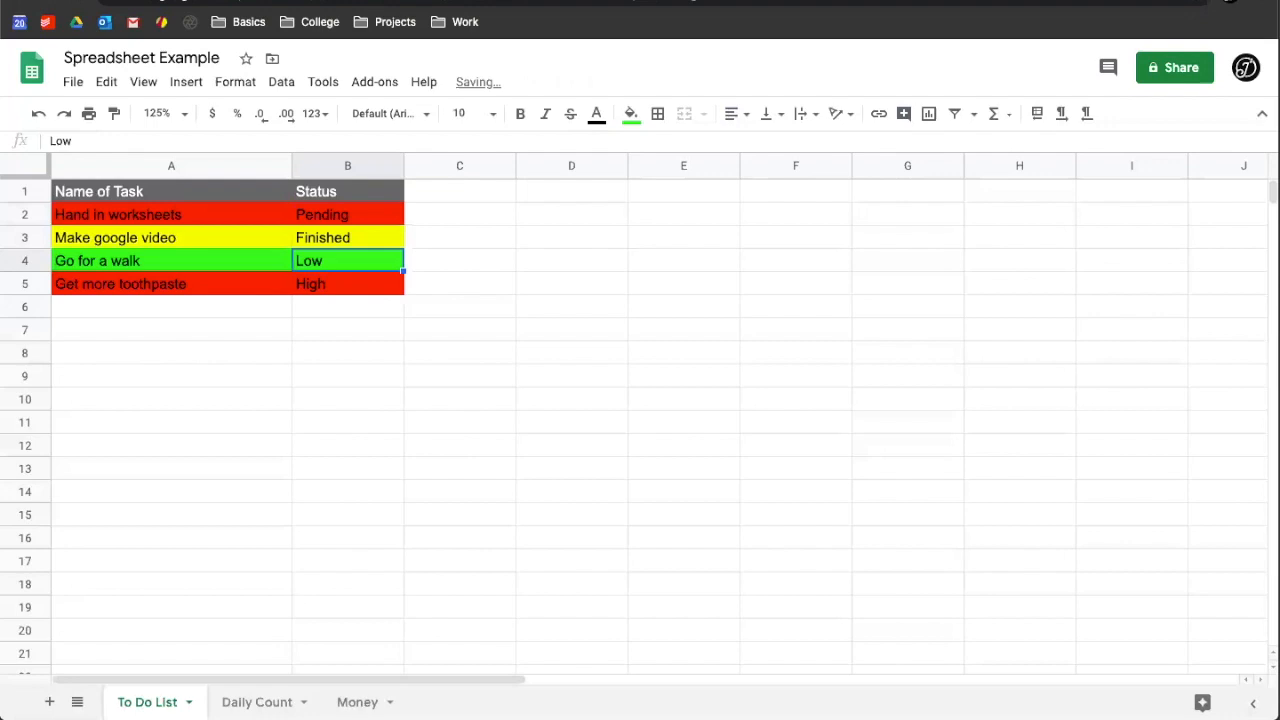
type("Pending")
key("Return")
type("Not Started")
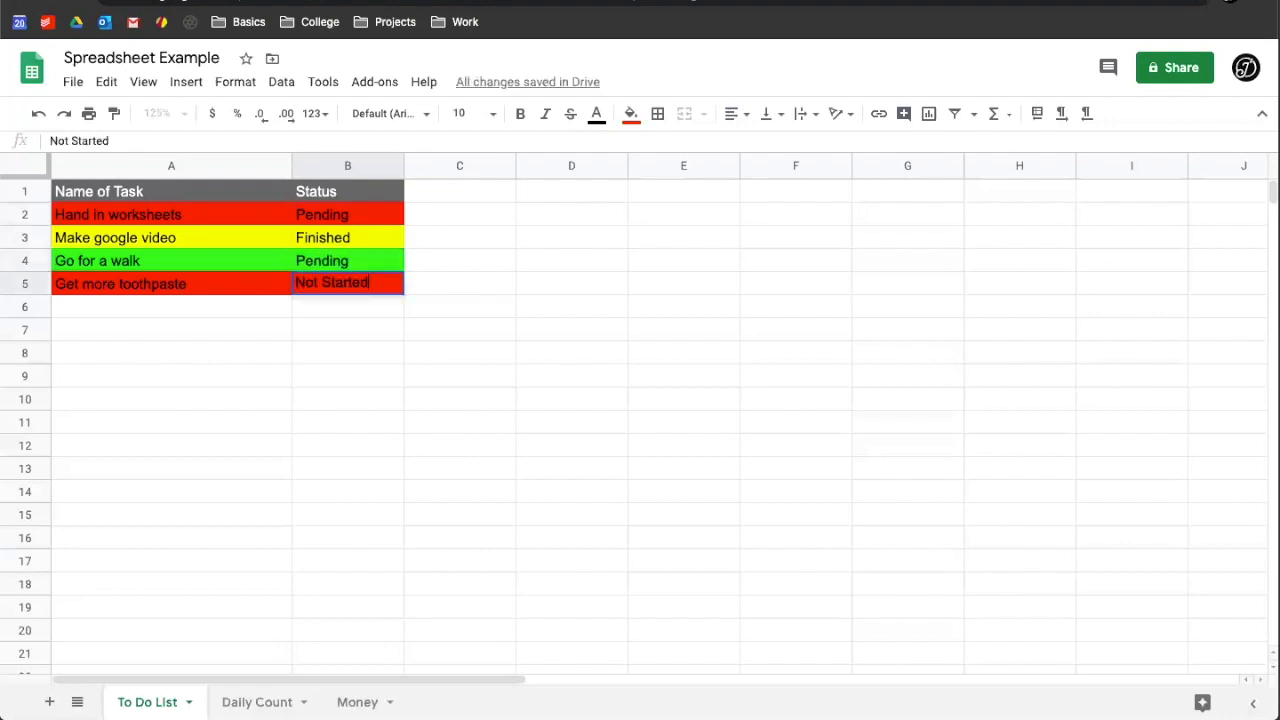
key("Return")
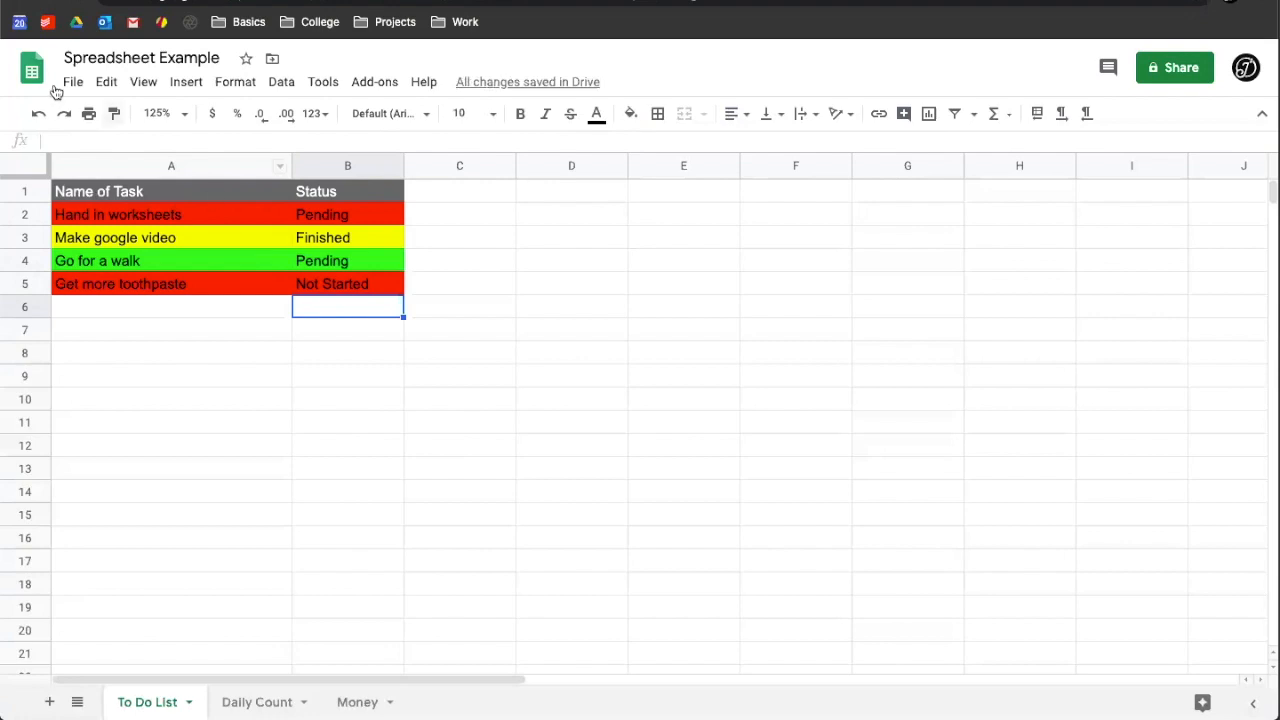
- Make the Name of Task and Status headers in A1:B1 bold, italic and centered
left_click_drag(108, 195, 353, 186)
left_click(520, 113)
left_click(548, 114)
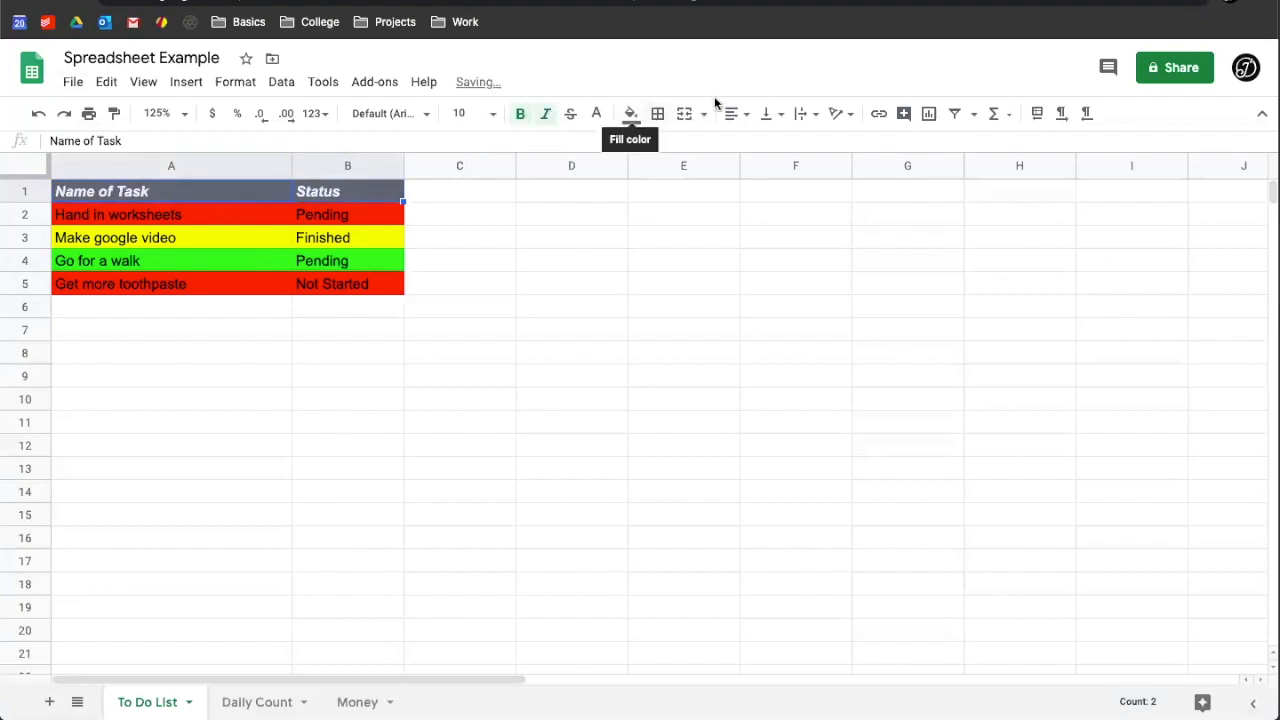
left_click(736, 114)
left_click(756, 145)
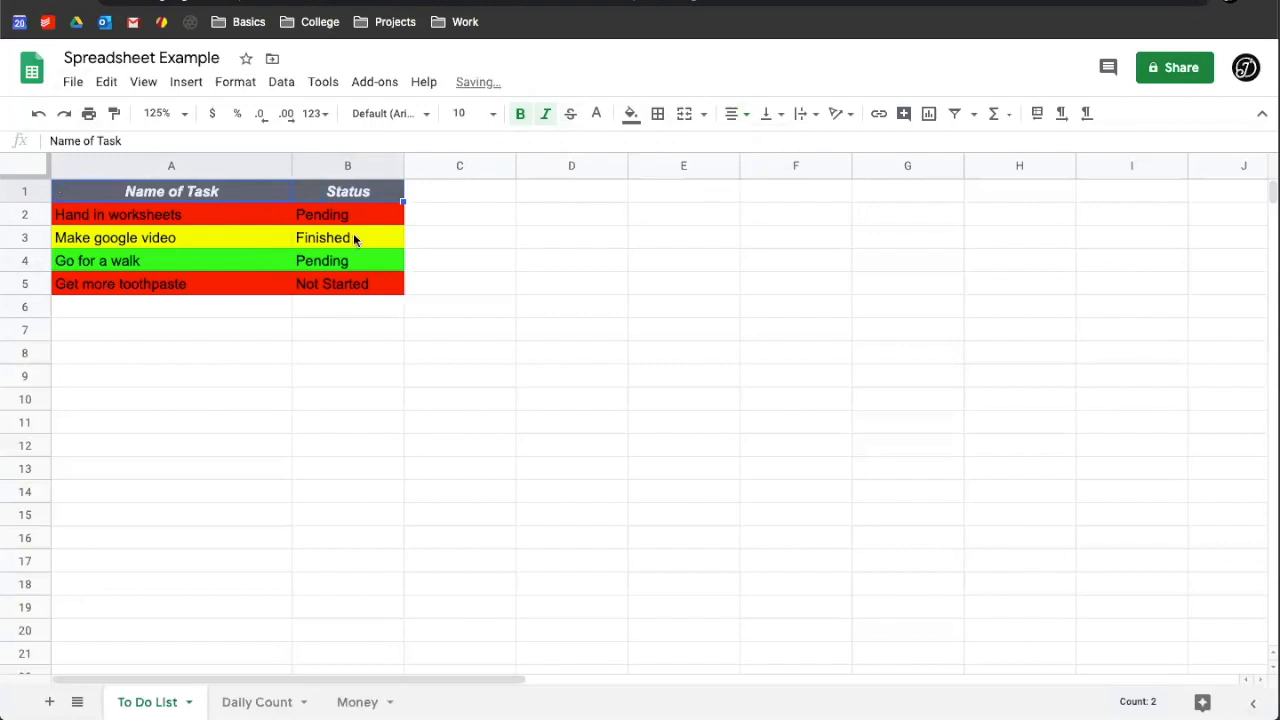
left_click(534, 283)
- Right-align the task names in A2:A5, starting with Hand in worksheets
left_click(239, 215)
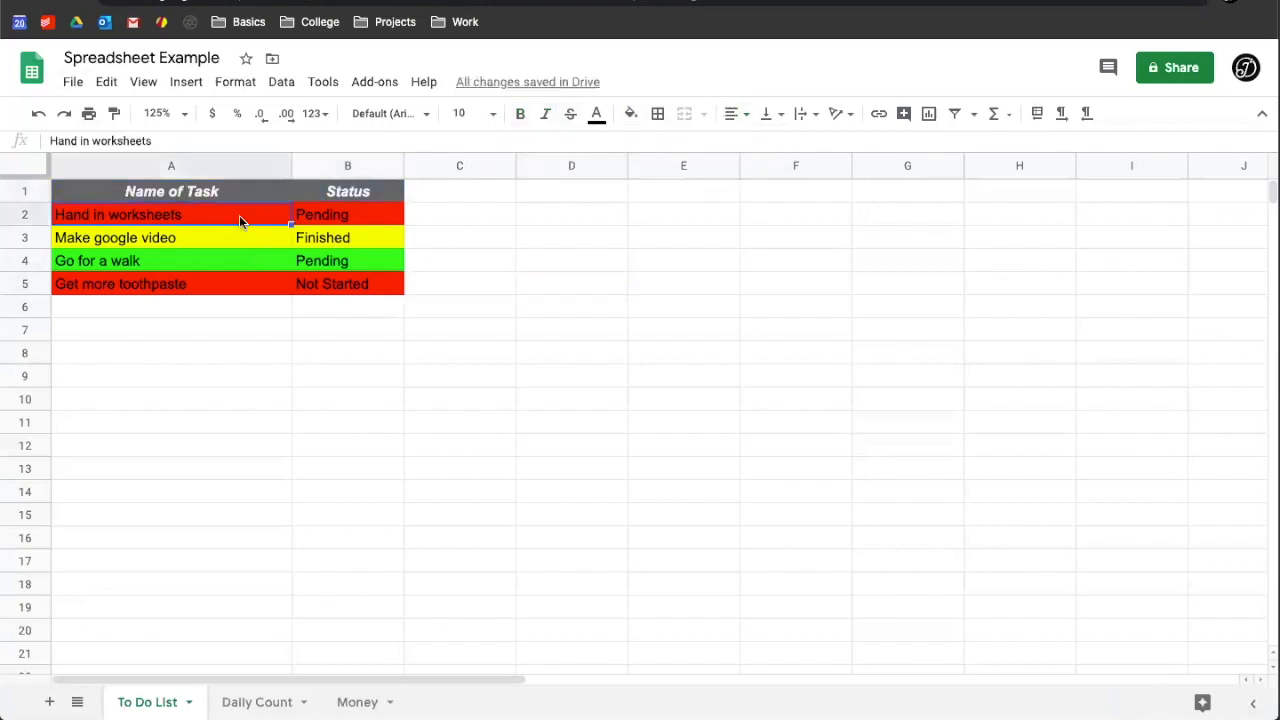
left_click(736, 114)
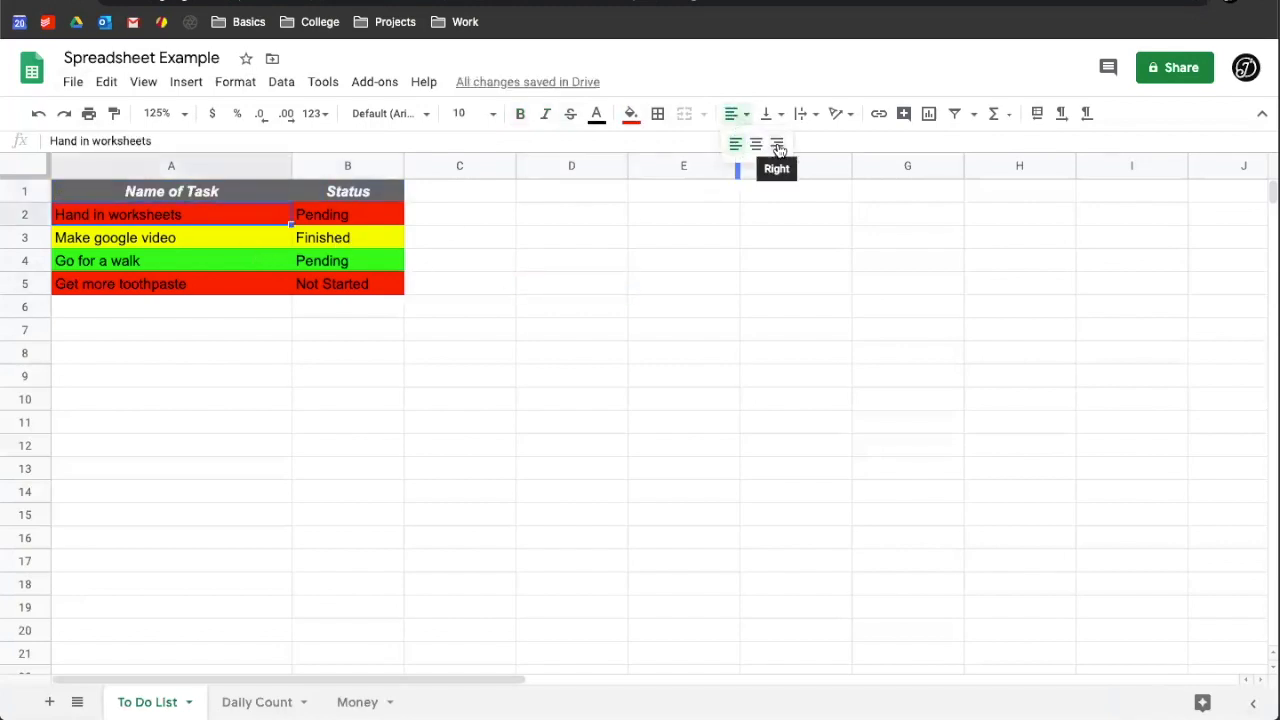
left_click(777, 144)
left_click(757, 285)
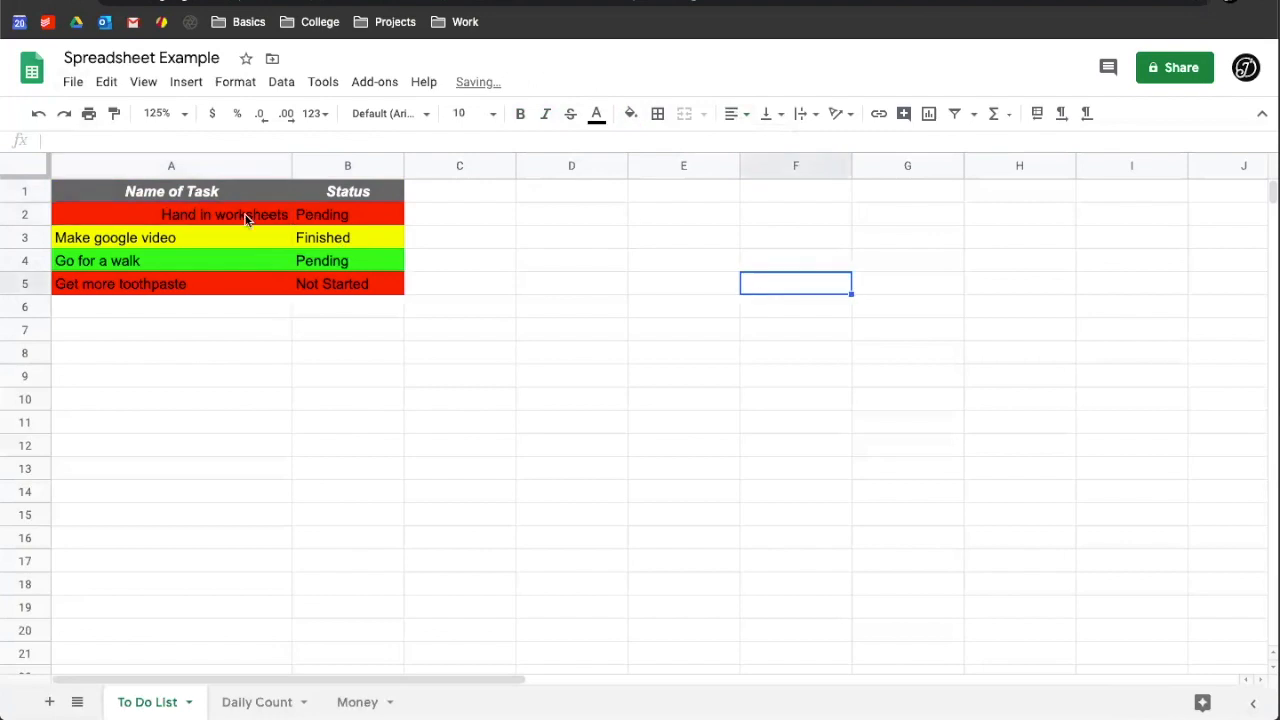
left_click_drag(246, 215, 246, 283)
left_click(738, 114)
left_click(776, 142)
left_click(758, 311)
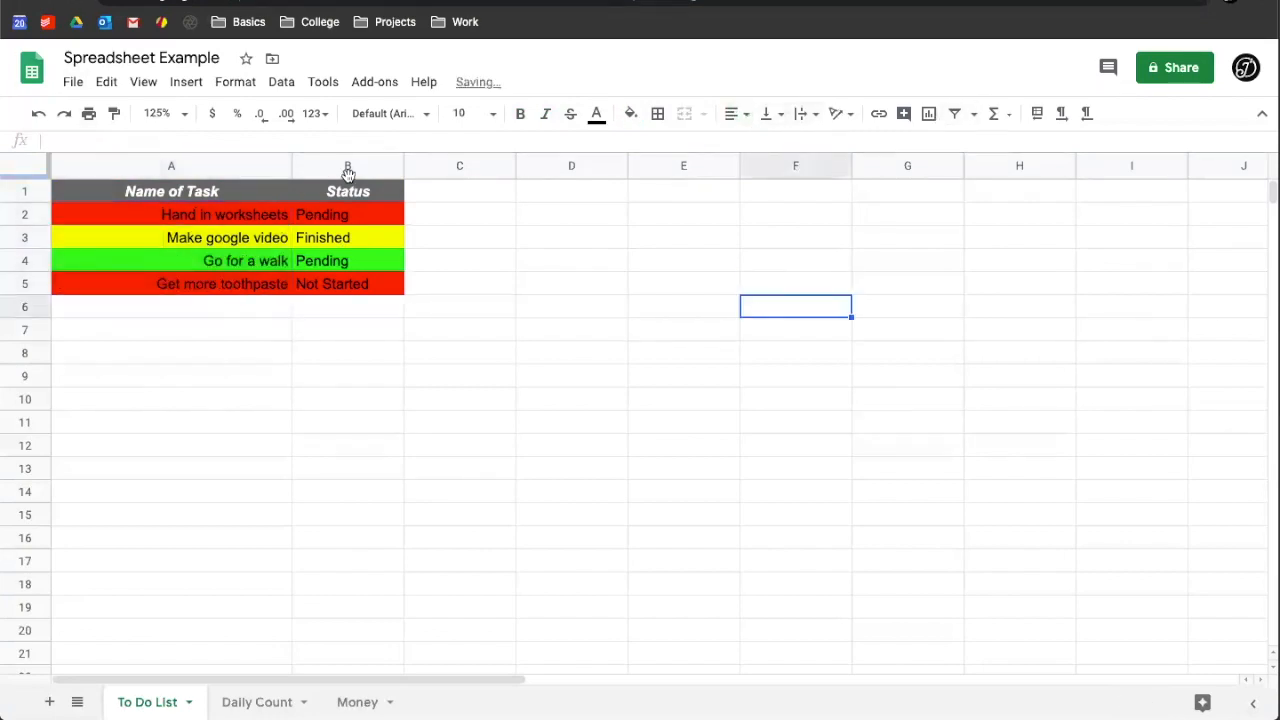
left_click(268, 167)
left_click(503, 288)
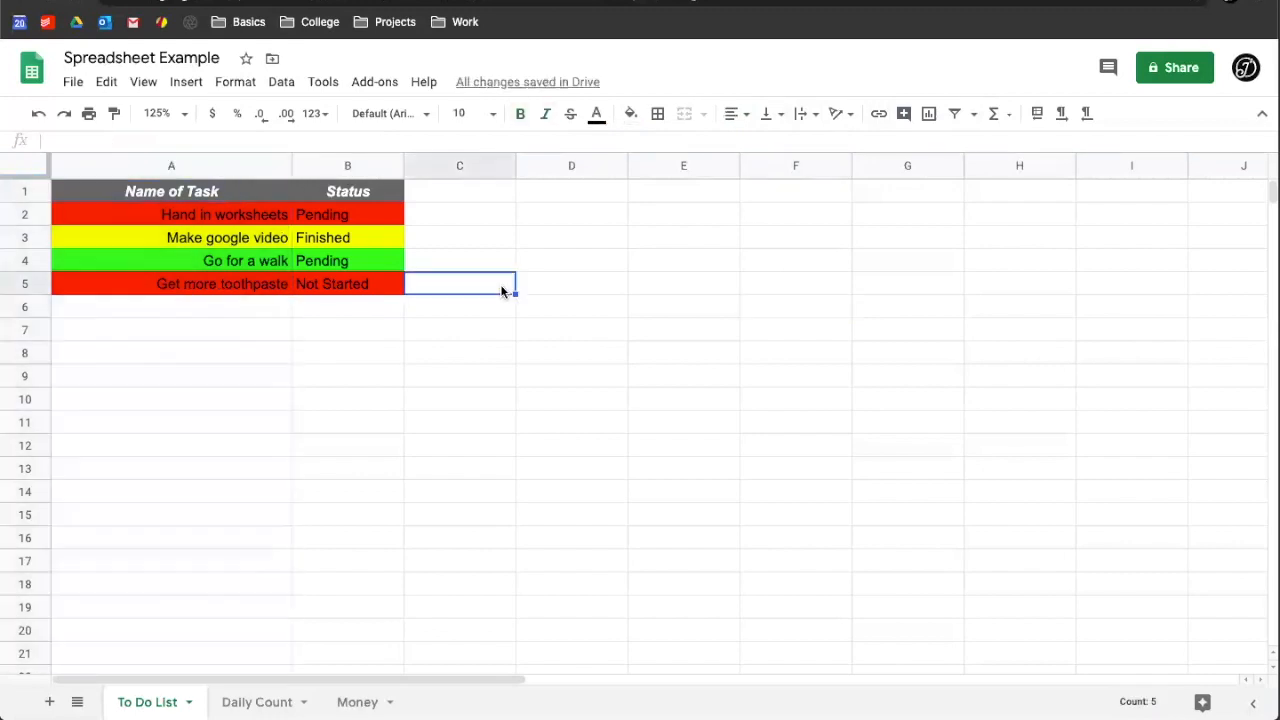
left_click(168, 170)
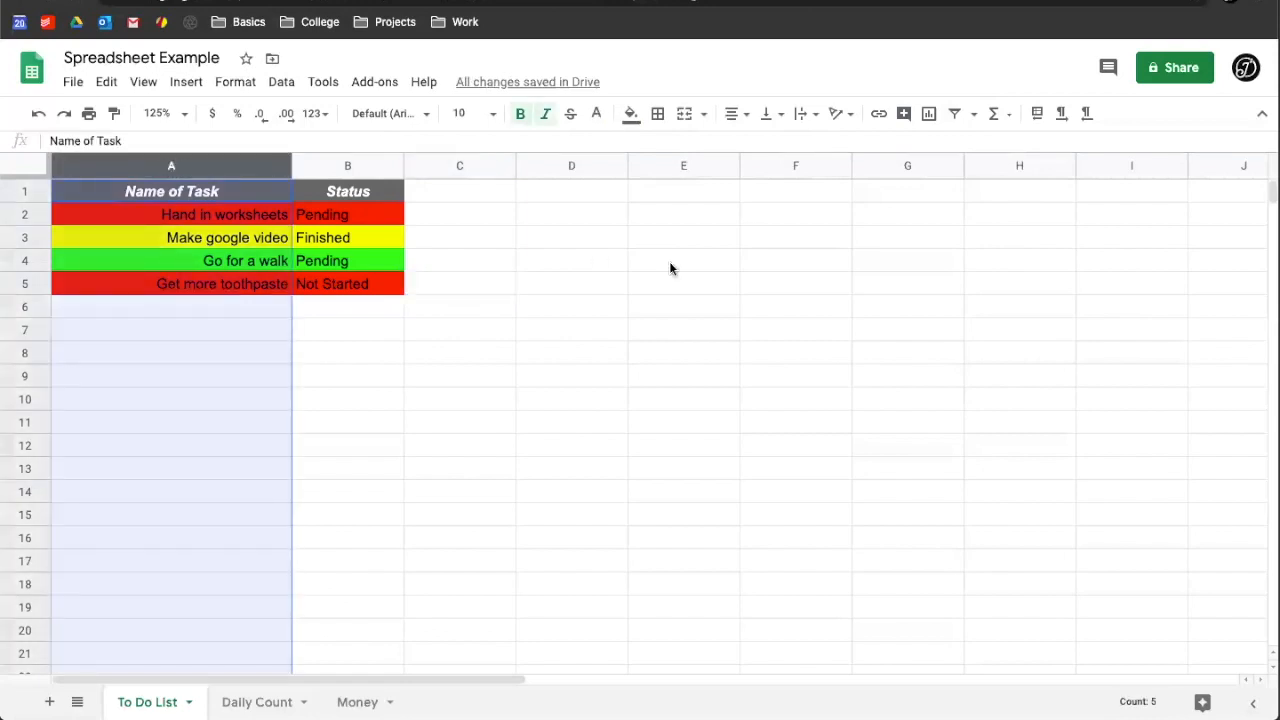
left_click(20, 215)
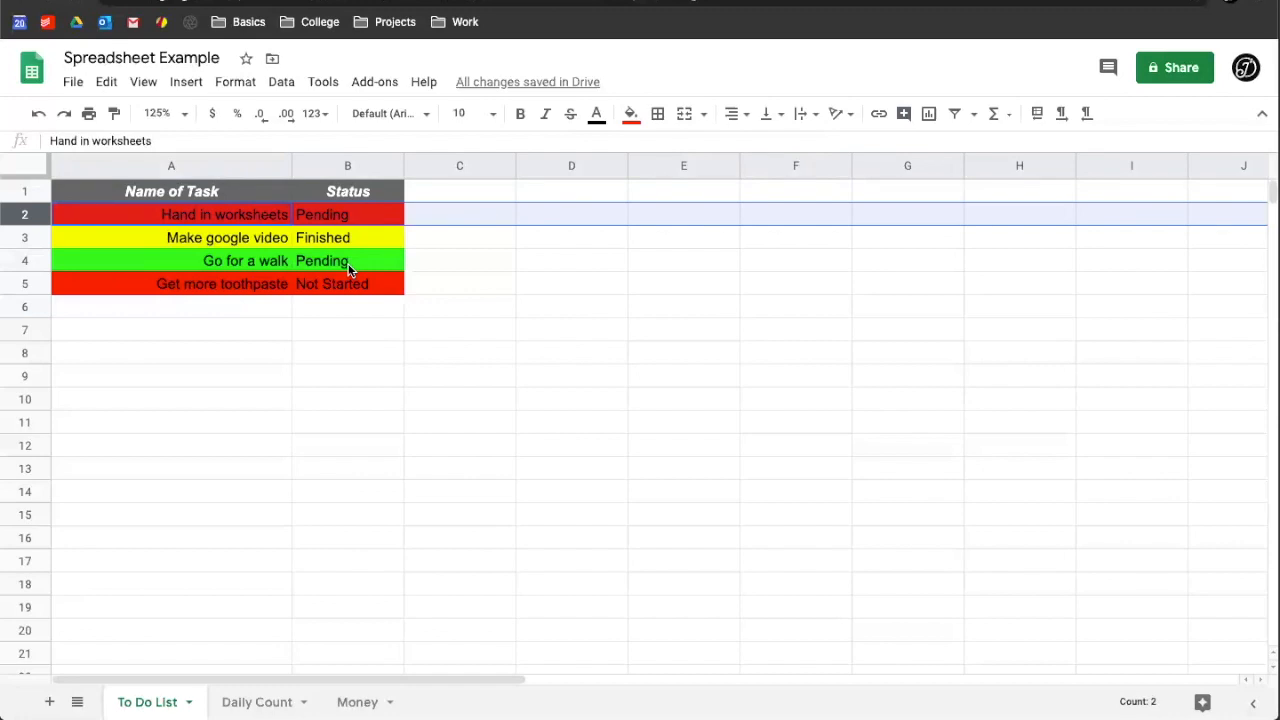
- Left-align the entire Name of Task column, including its header
left_click(207, 166)
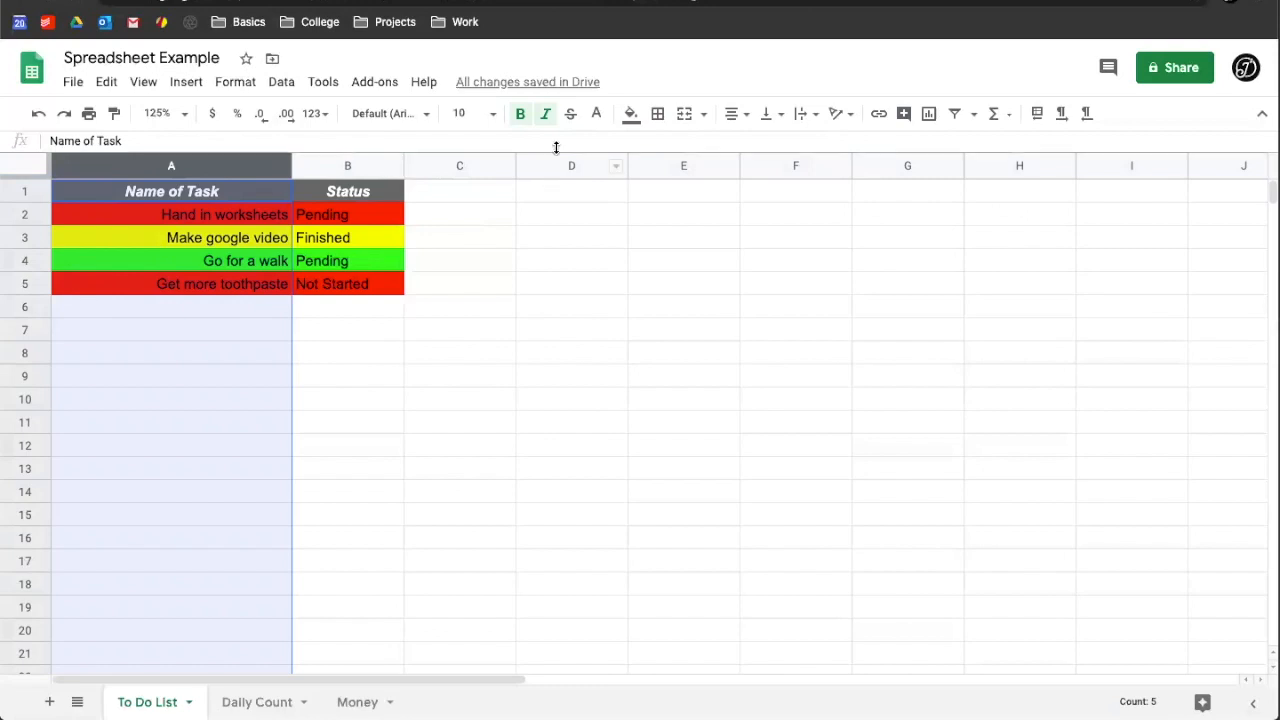
left_click(735, 113)
left_click(735, 143)
left_click(634, 282)
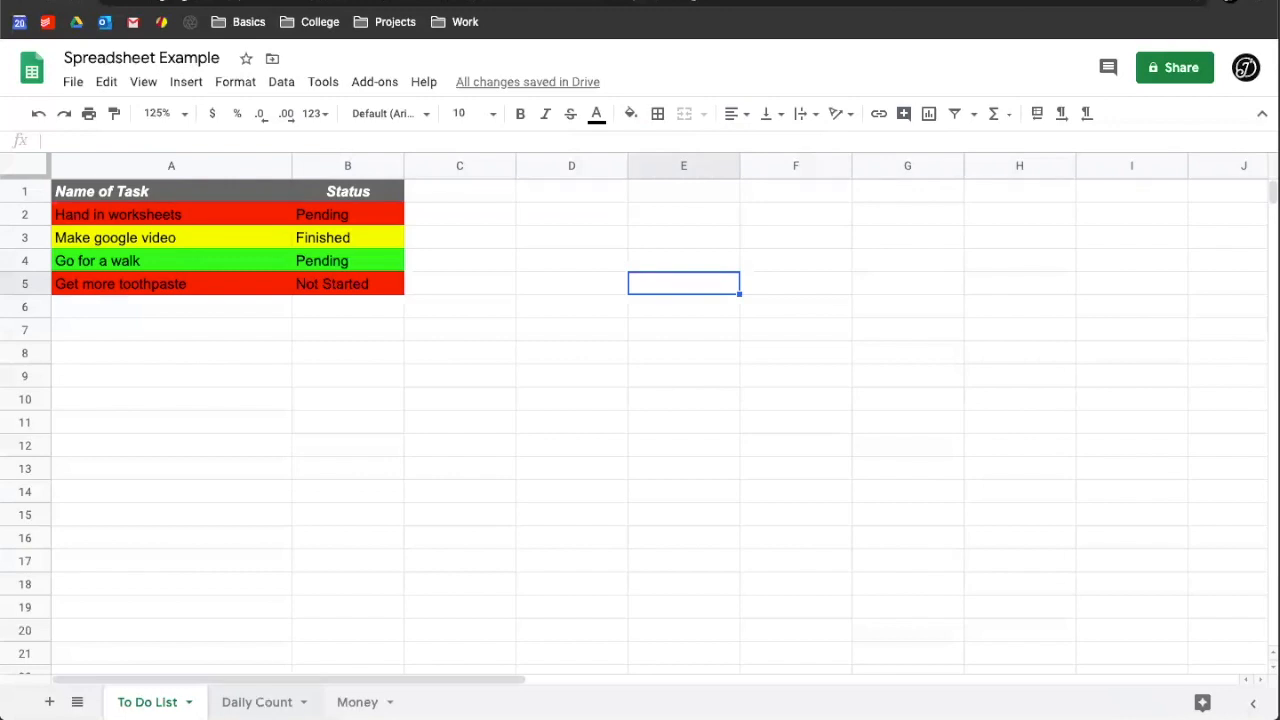
- Fill the header cells A1:B1 of the Daily Count sheet with gray
left_click(247, 702)
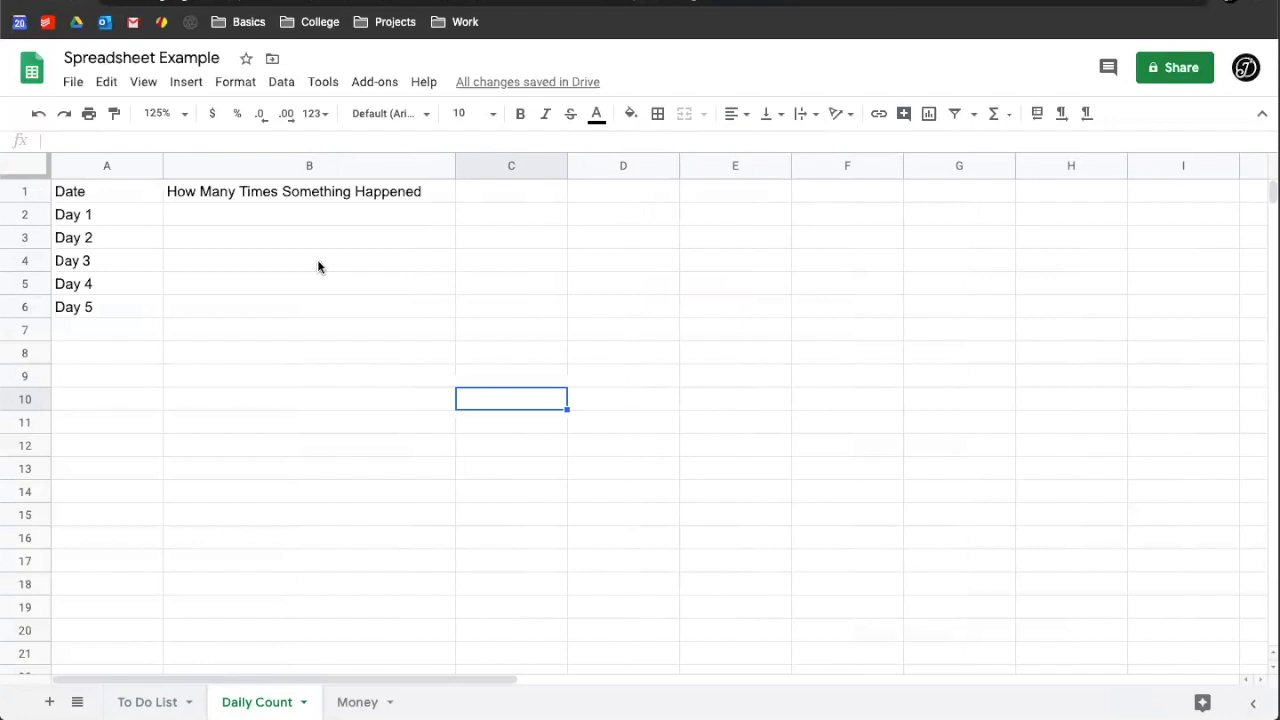
left_click_drag(106, 190, 248, 194)
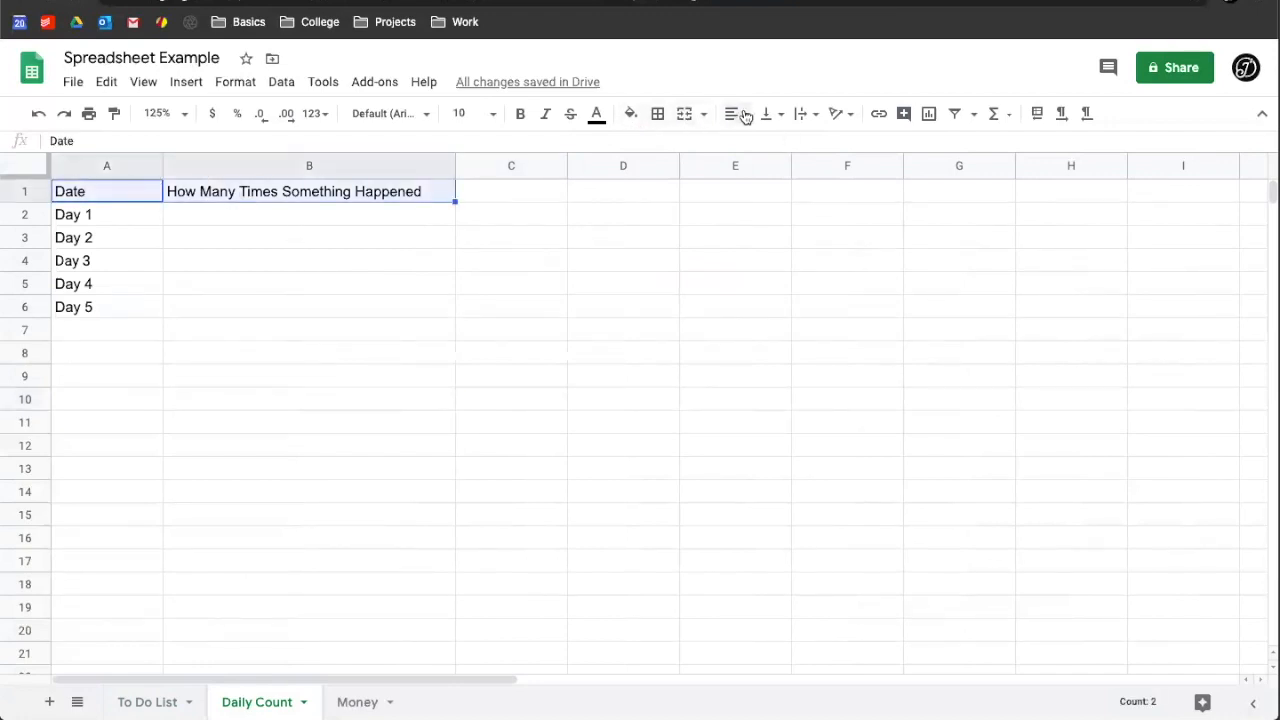
left_click(630, 113)
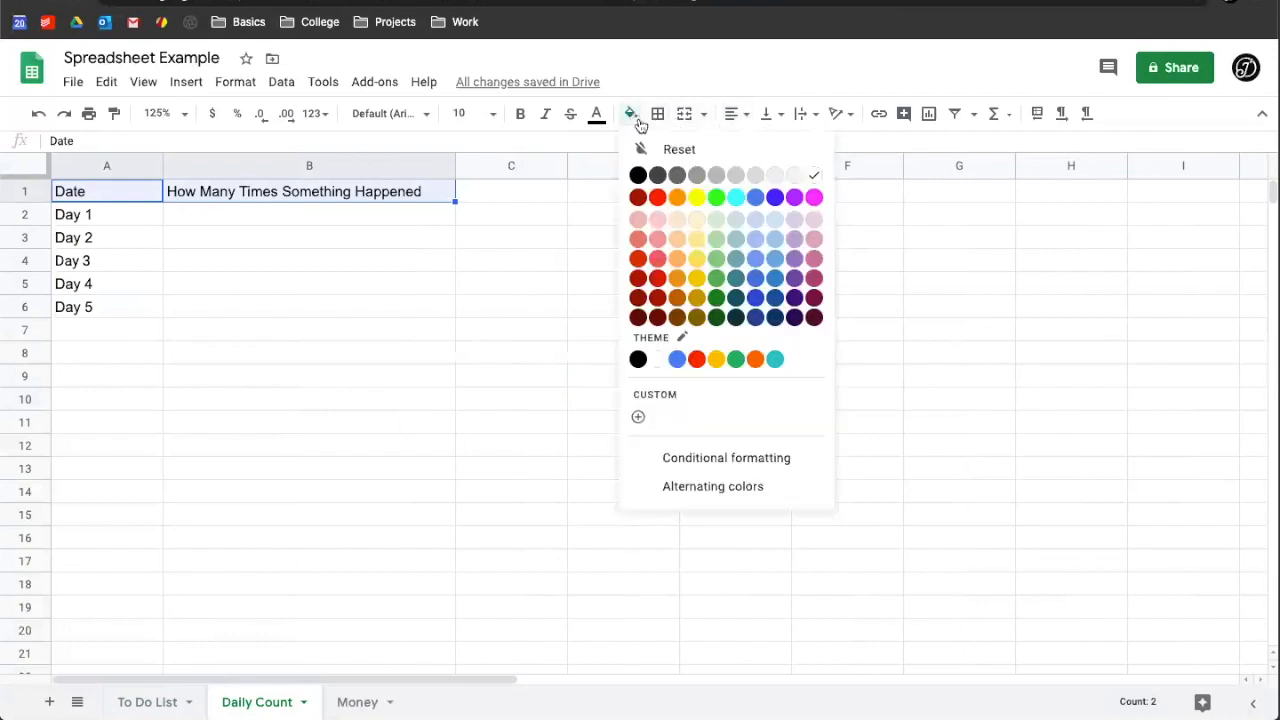
left_click(699, 176)
left_click(603, 313)
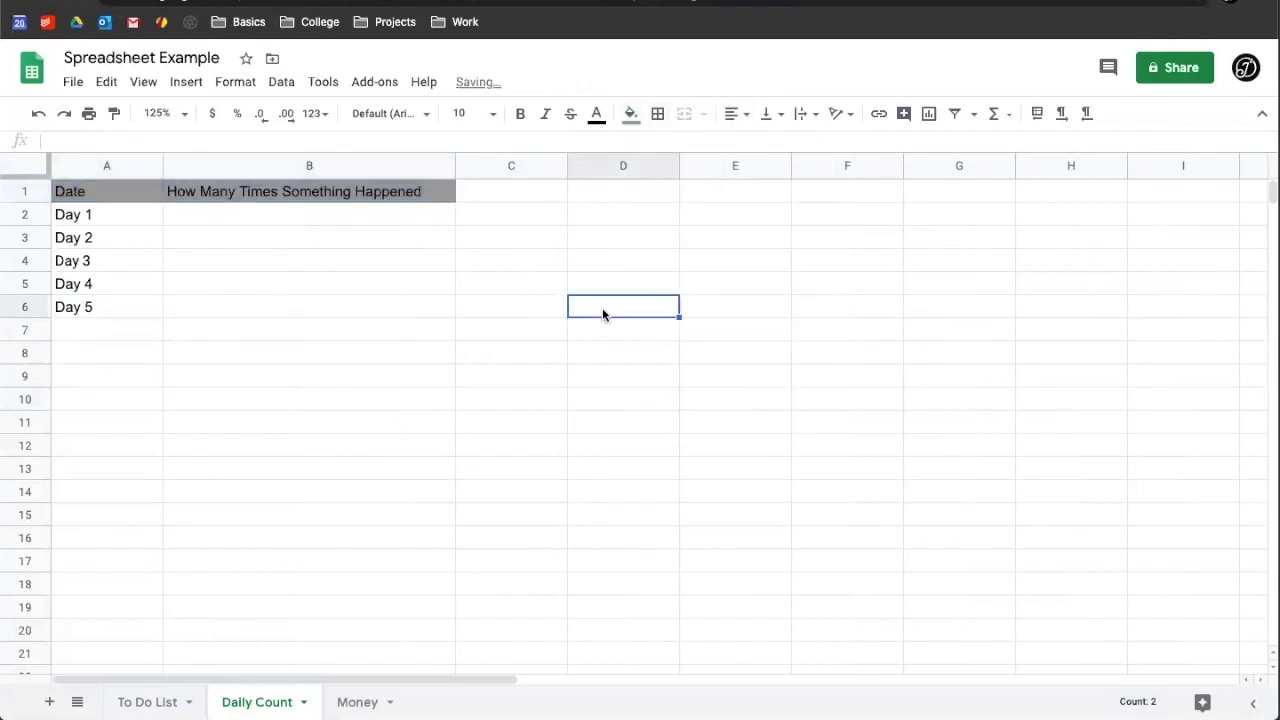
- Go through the Day 1 to Day 5 entries in the Date column of the Daily Count sheet
left_click(103, 237)
left_click(108, 260)
left_click(109, 287)
left_click(108, 310)
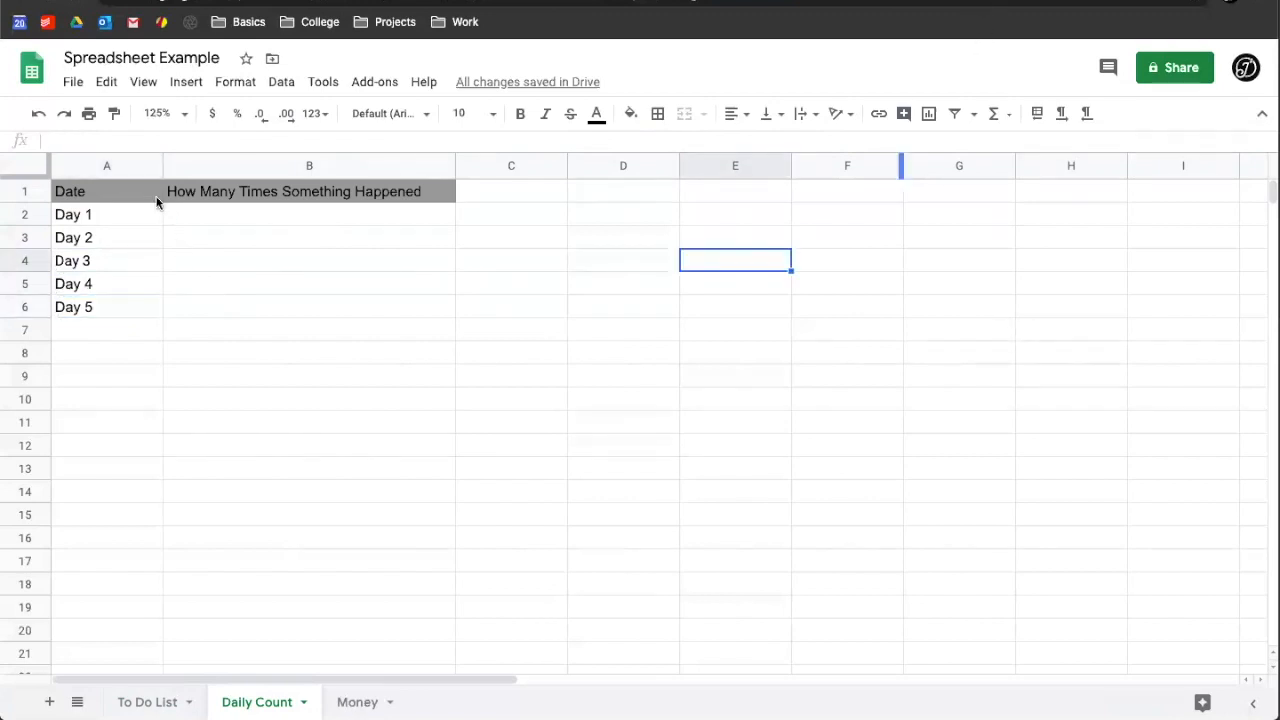
left_click(134, 210)
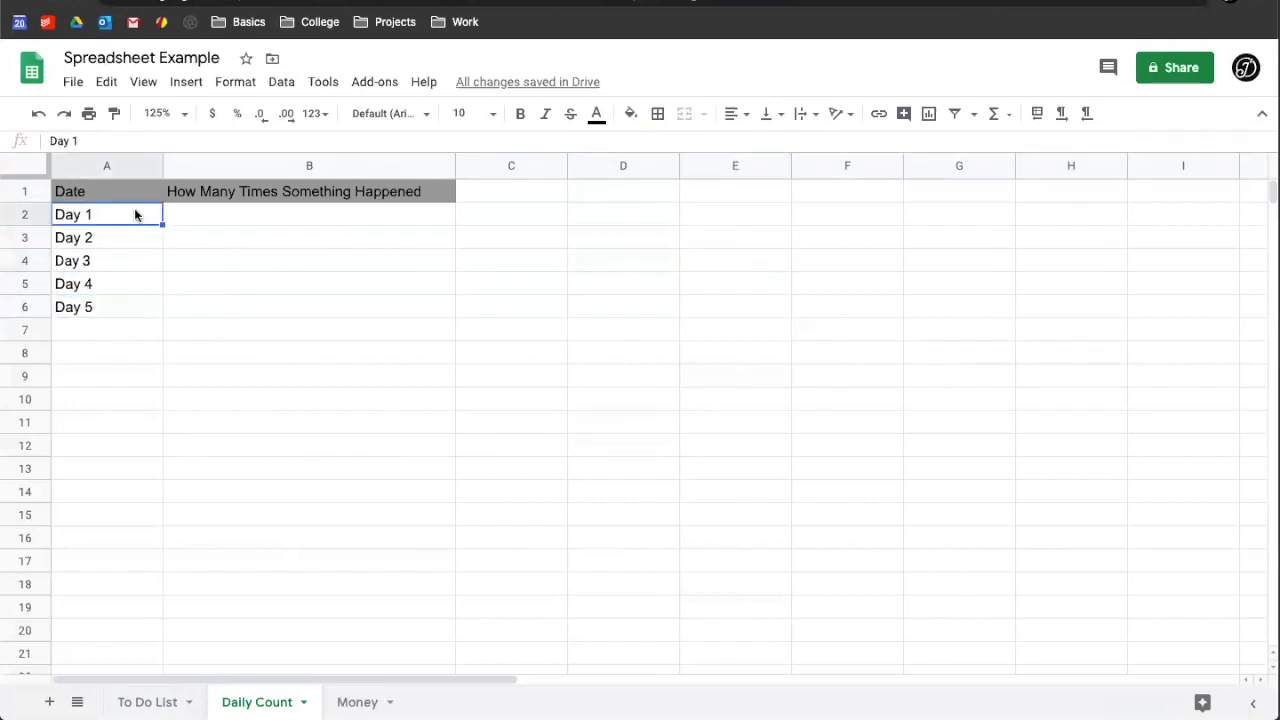
key("Down")
key("Down")
key("Down")
key("Down")
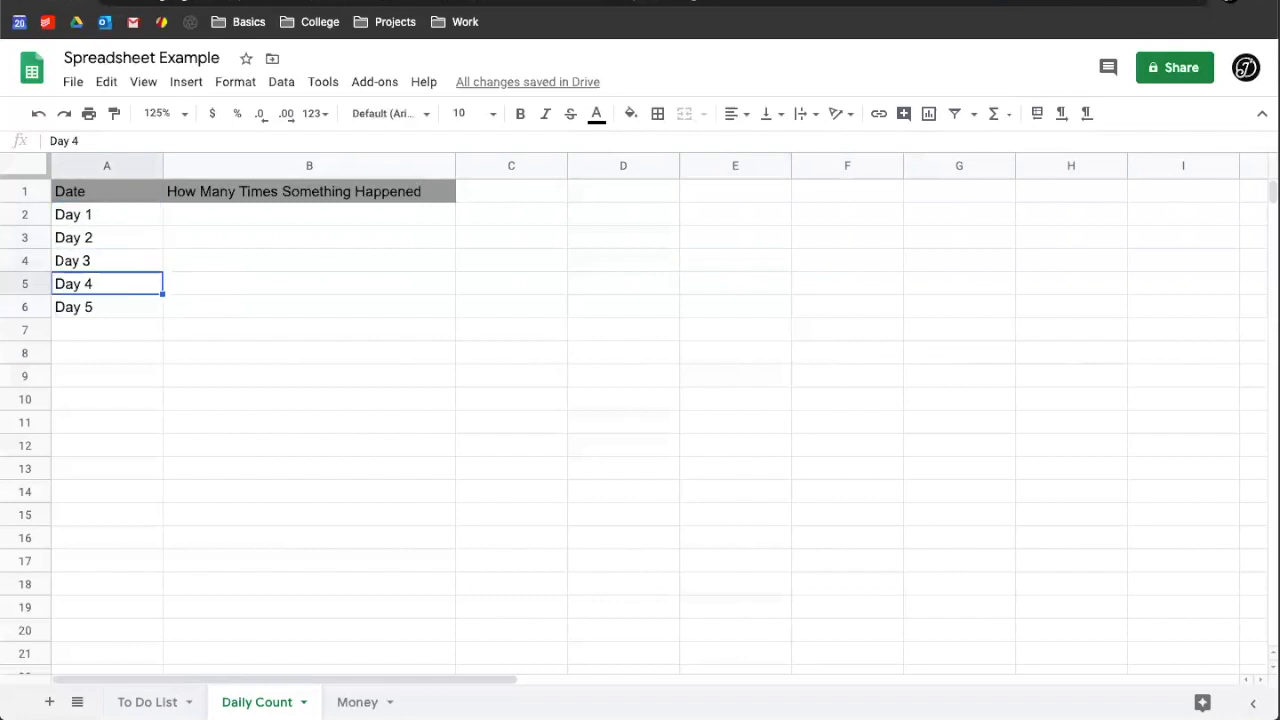
left_click(249, 225)
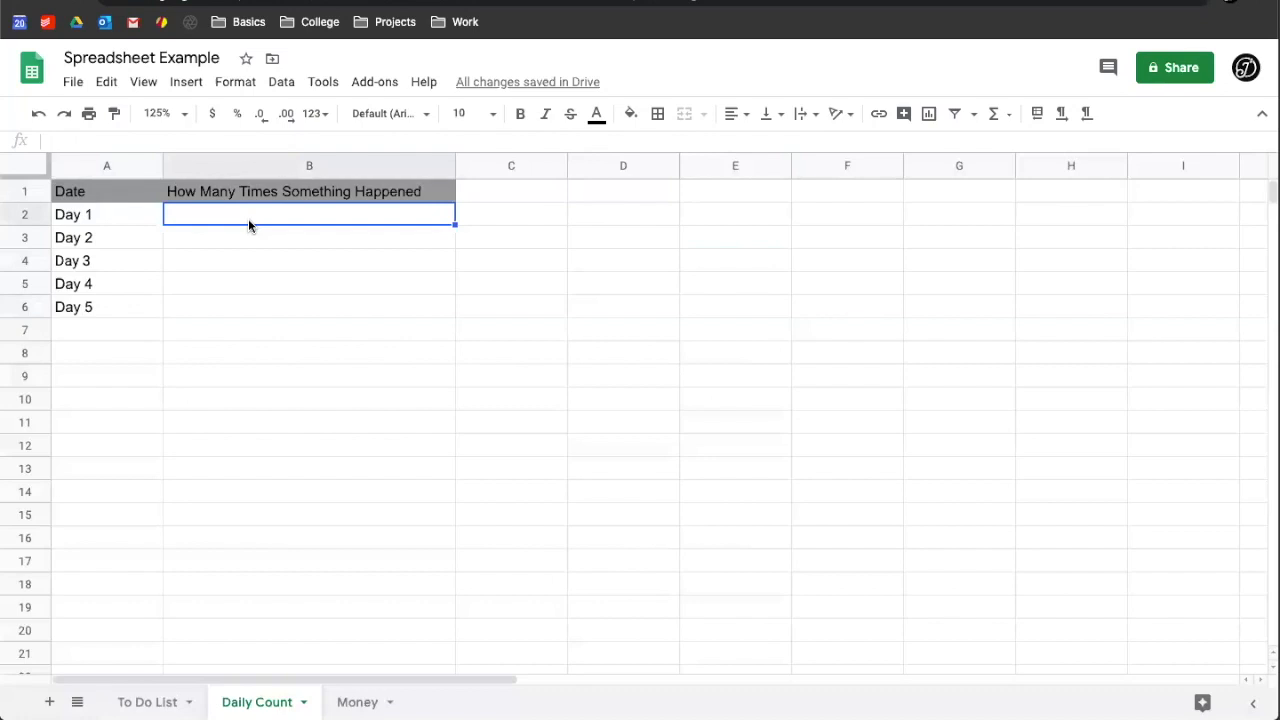
- Replace the header in B1 with "How many ounces of water drank"
left_click(287, 188)
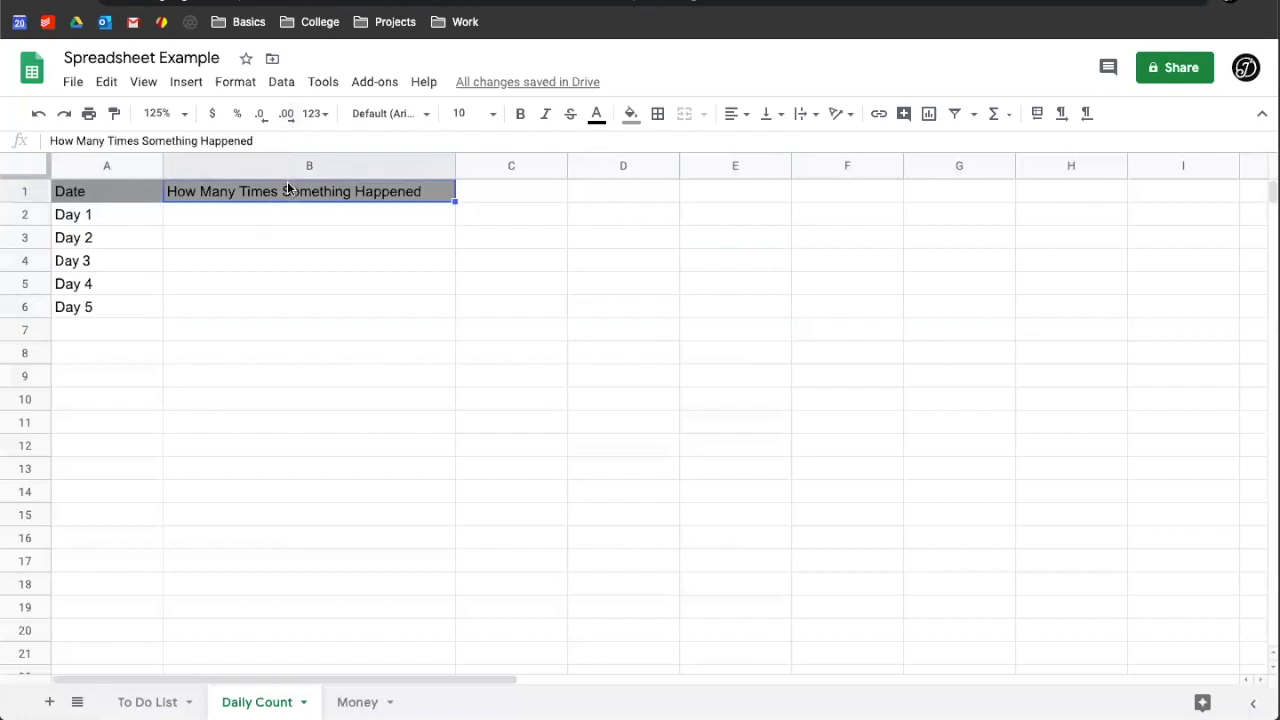
type("Ho")
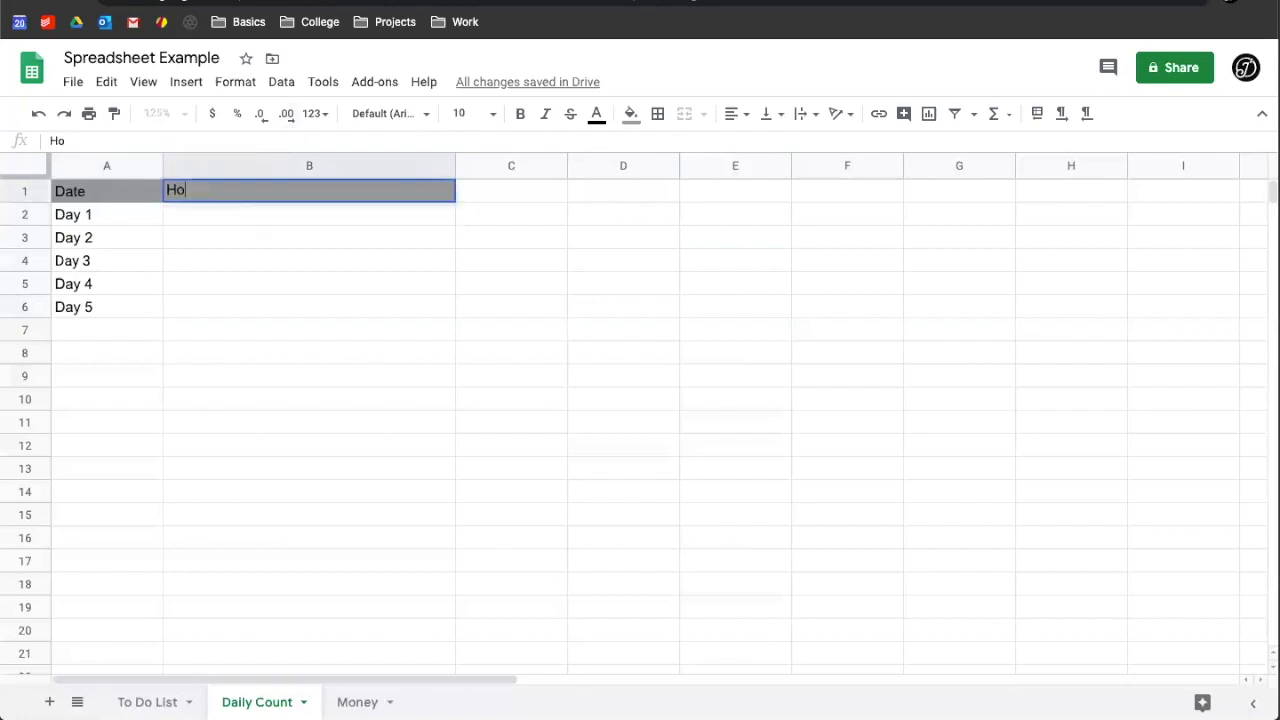
type("w many ounces of water drank")
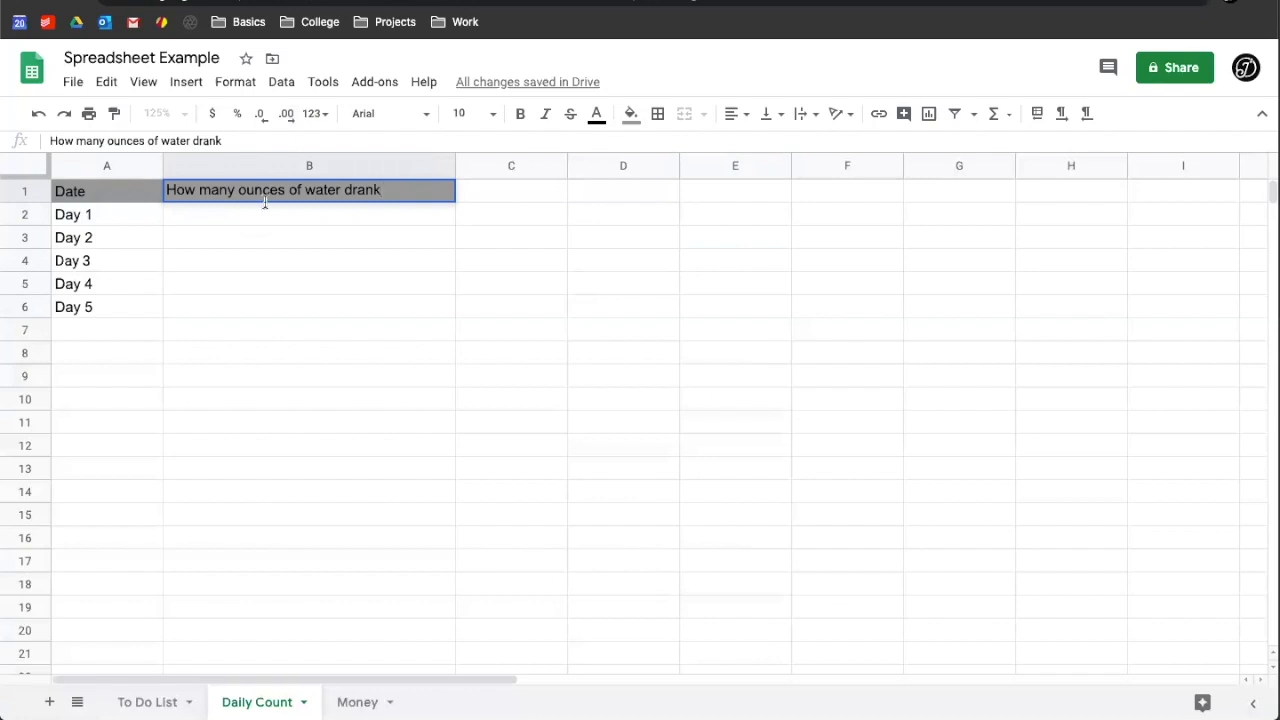
- Enter the daily water amounts 12, 30, 5, 60 and 90 for Day 1 to Day 5 in B2:B6
left_click(238, 224)
type("12")
left_click(249, 246)
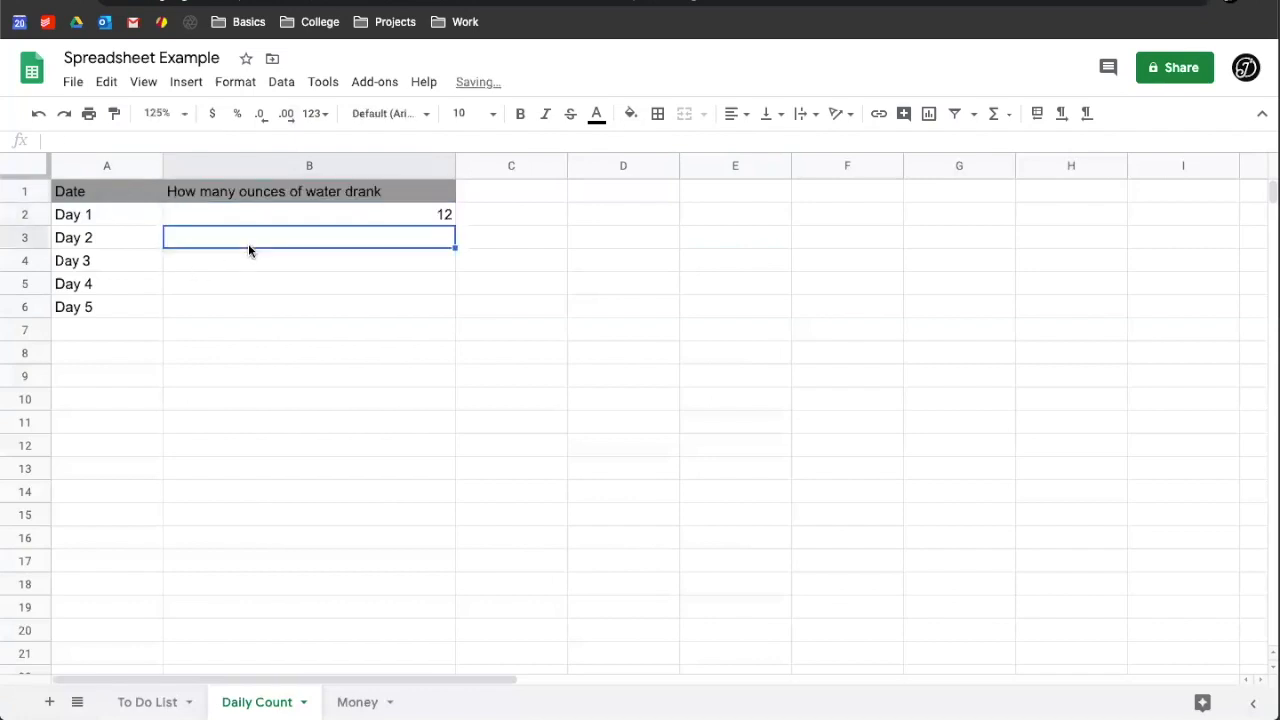
type("30")
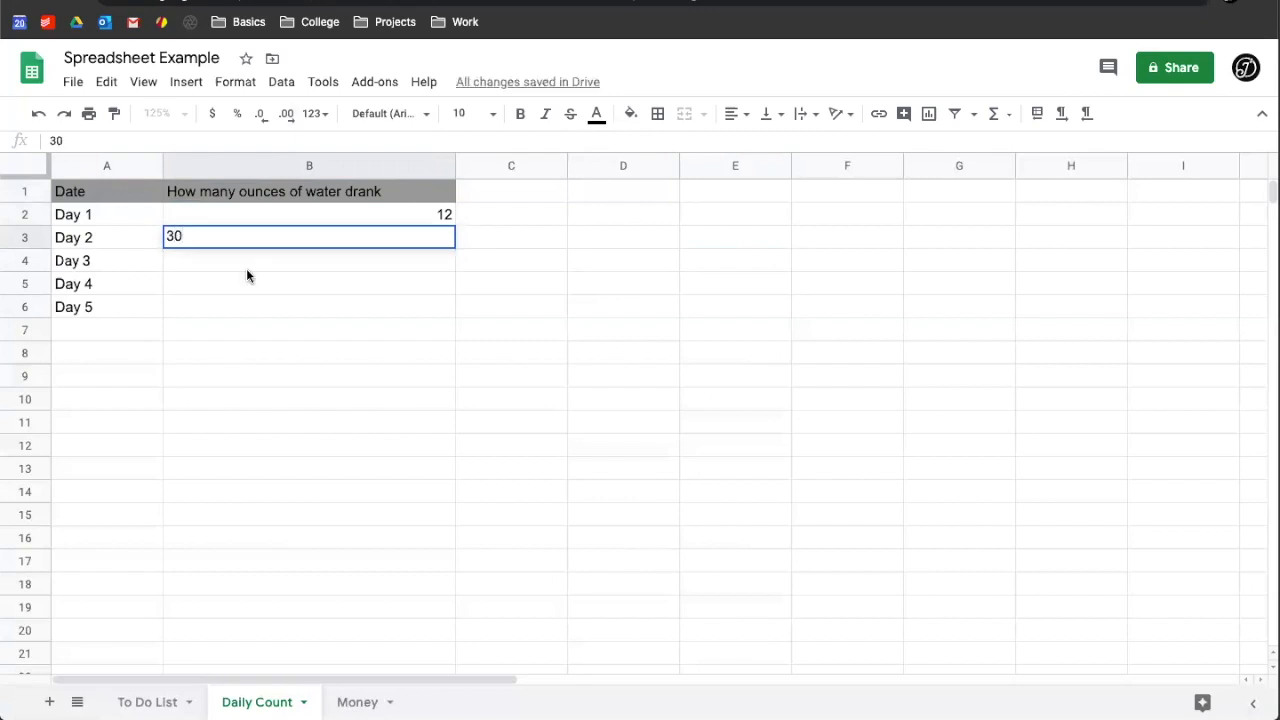
left_click(247, 270)
type("5")
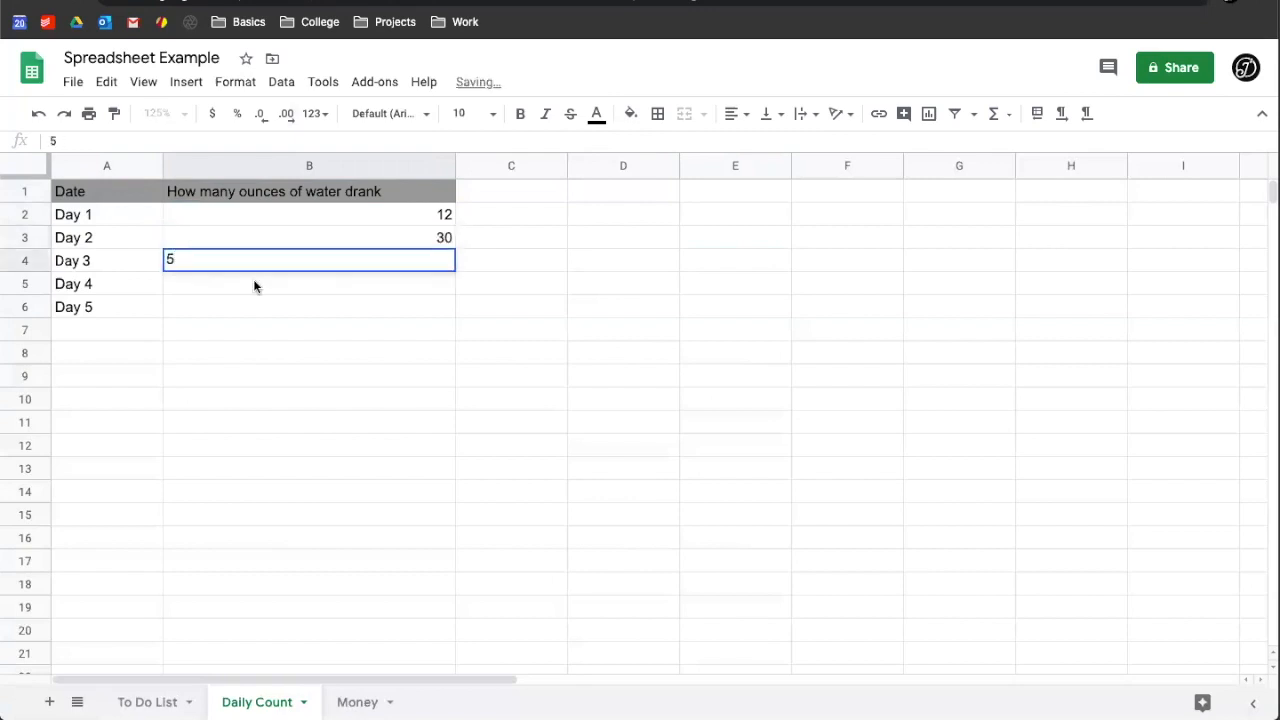
left_click(254, 285)
type("60")
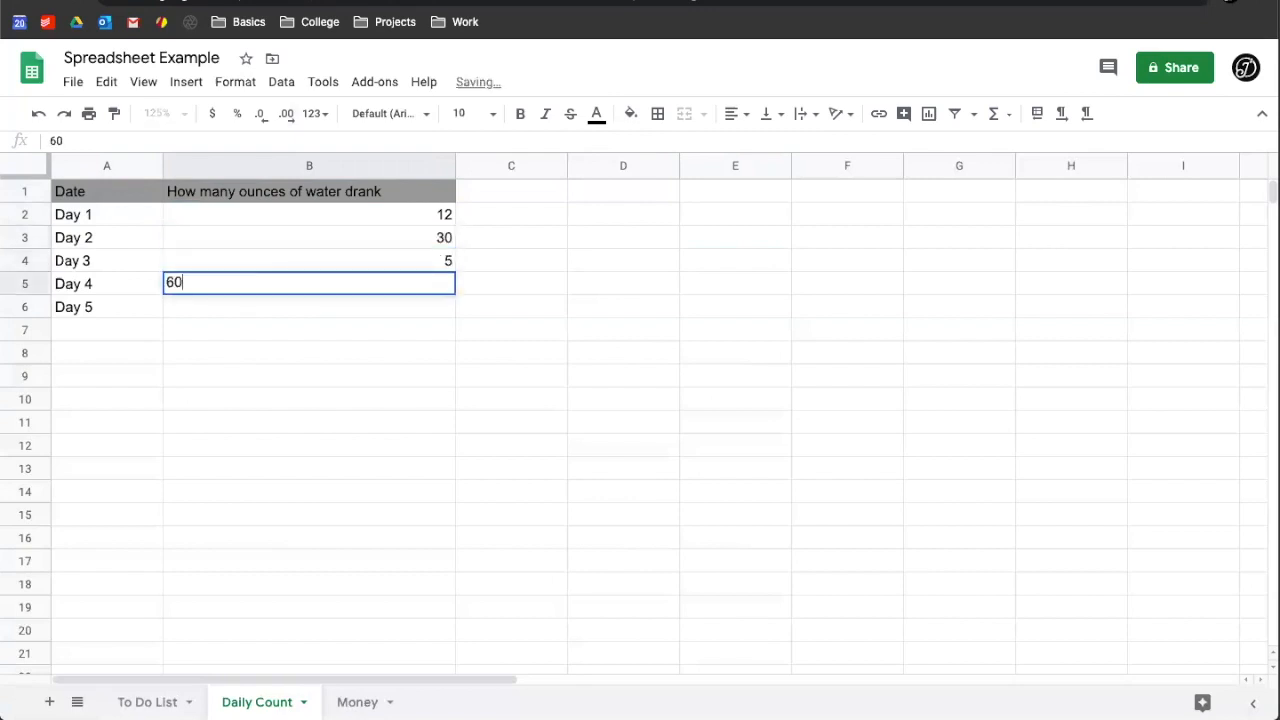
left_click(247, 309)
type("90")
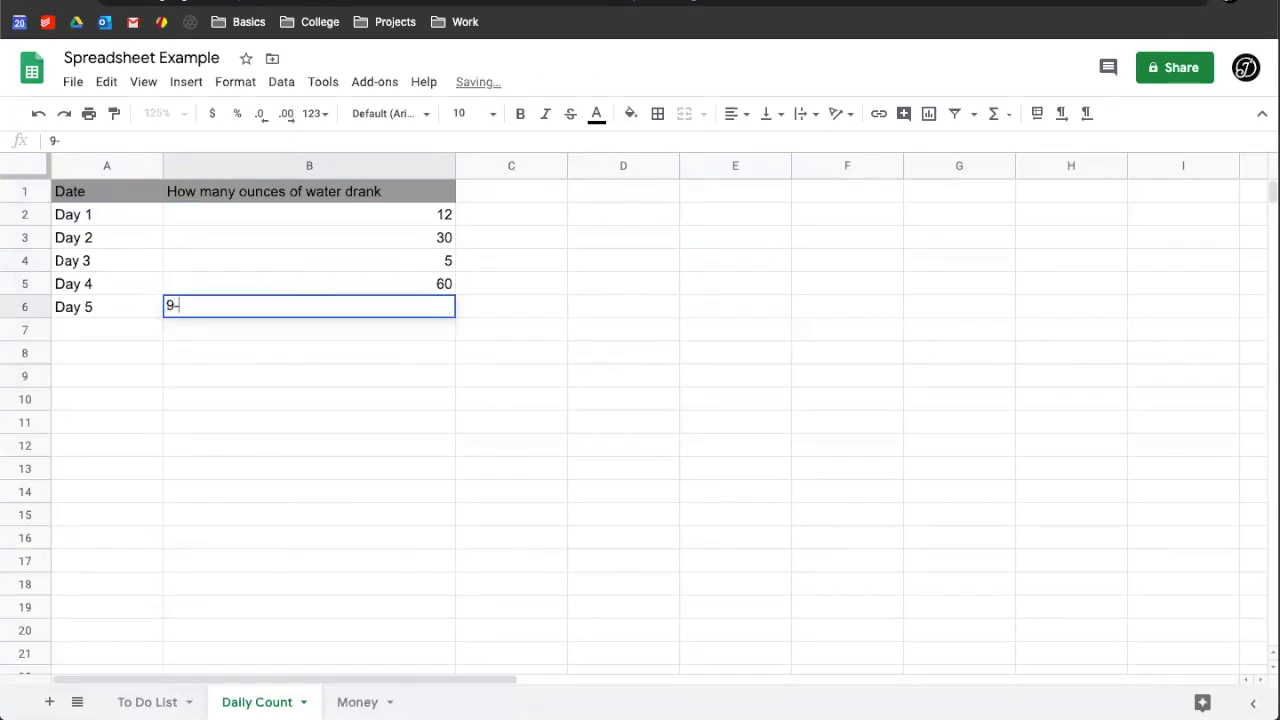
left_click(279, 360)
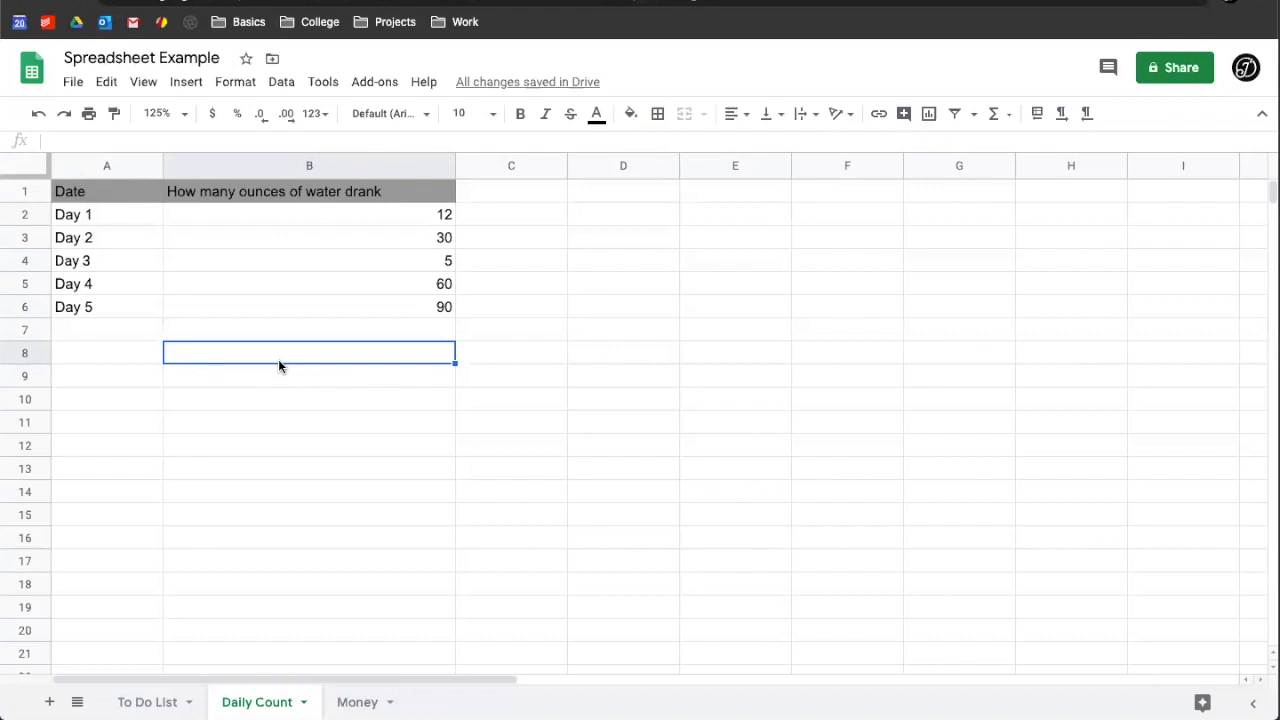
- Insert a chart from the Date and water-ounces data in A1:B6
left_click_drag(87, 191, 373, 314)
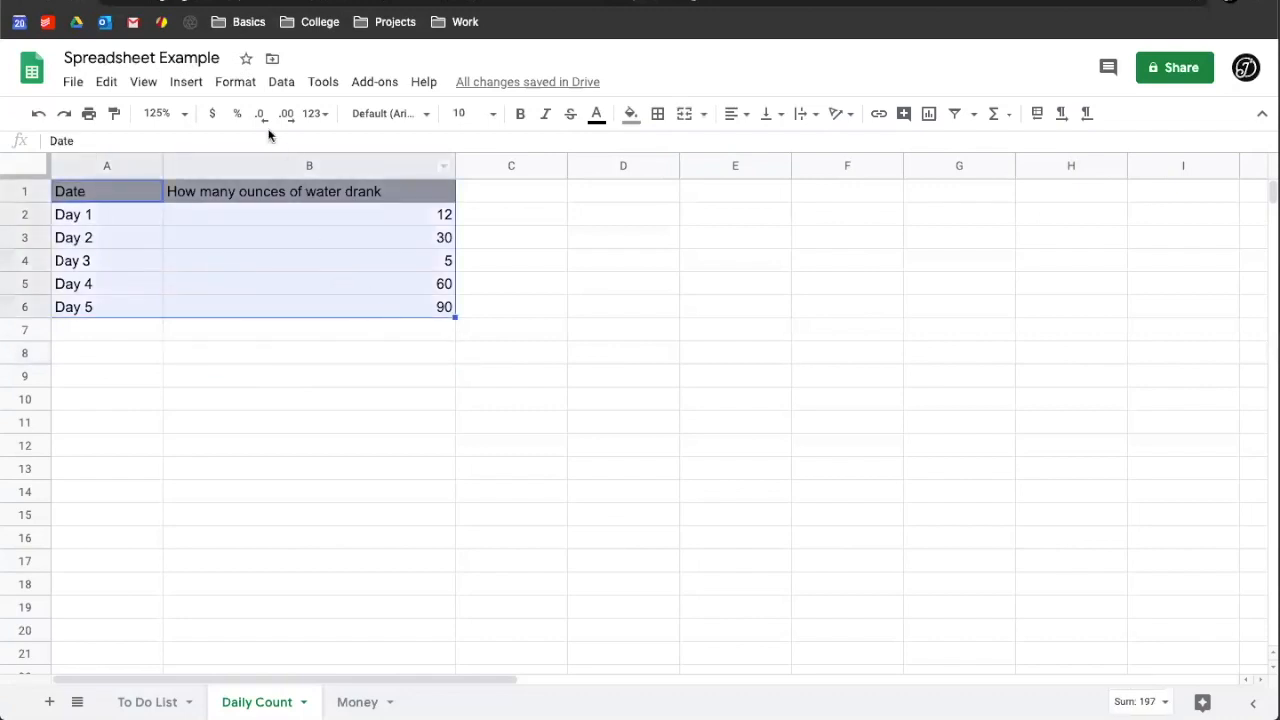
left_click(186, 82)
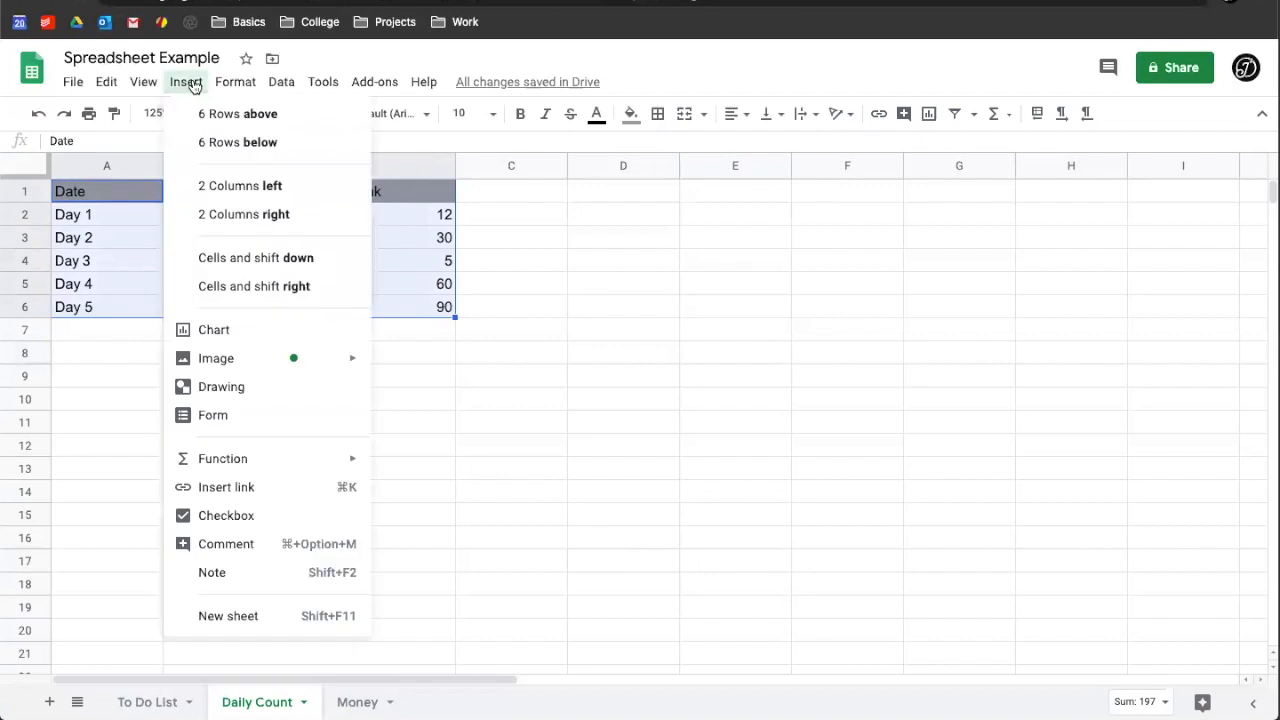
left_click(238, 336)
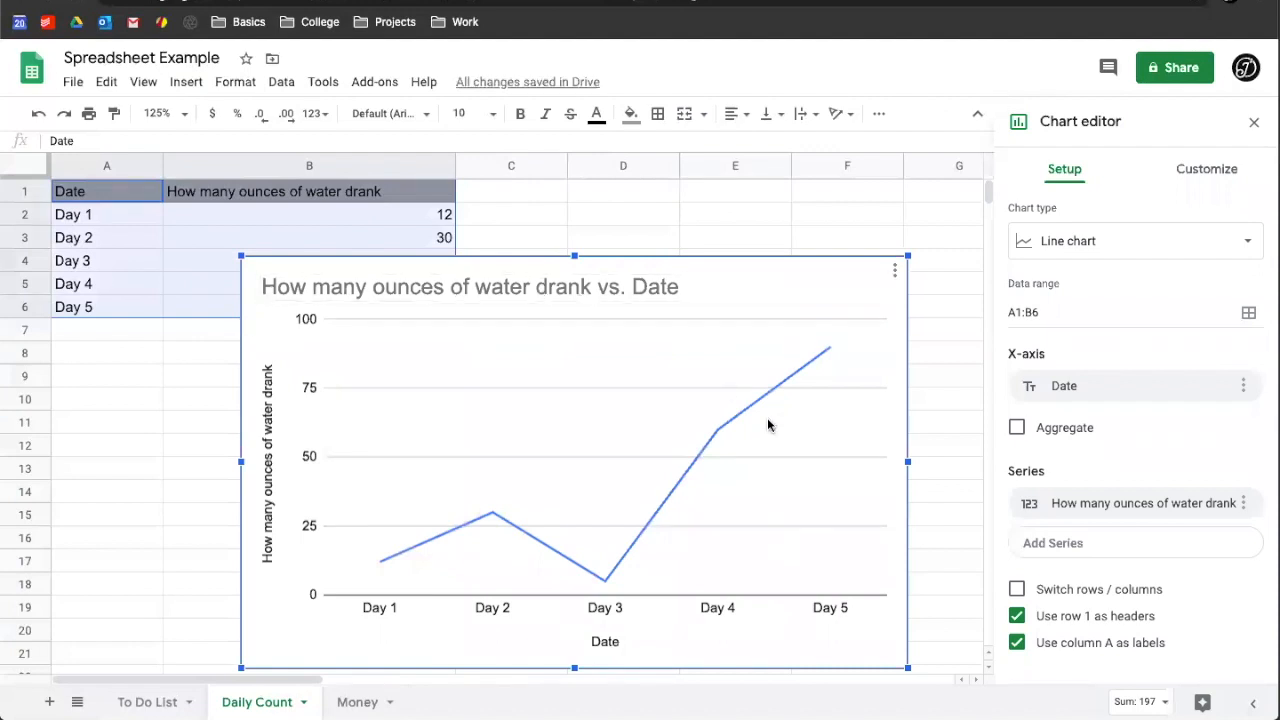
- Move the water chart up to the first row of the sheet and shrink it from its lower-left corner
left_click_drag(777, 402, 766, 463)
scroll(767, 460, "down", 3)
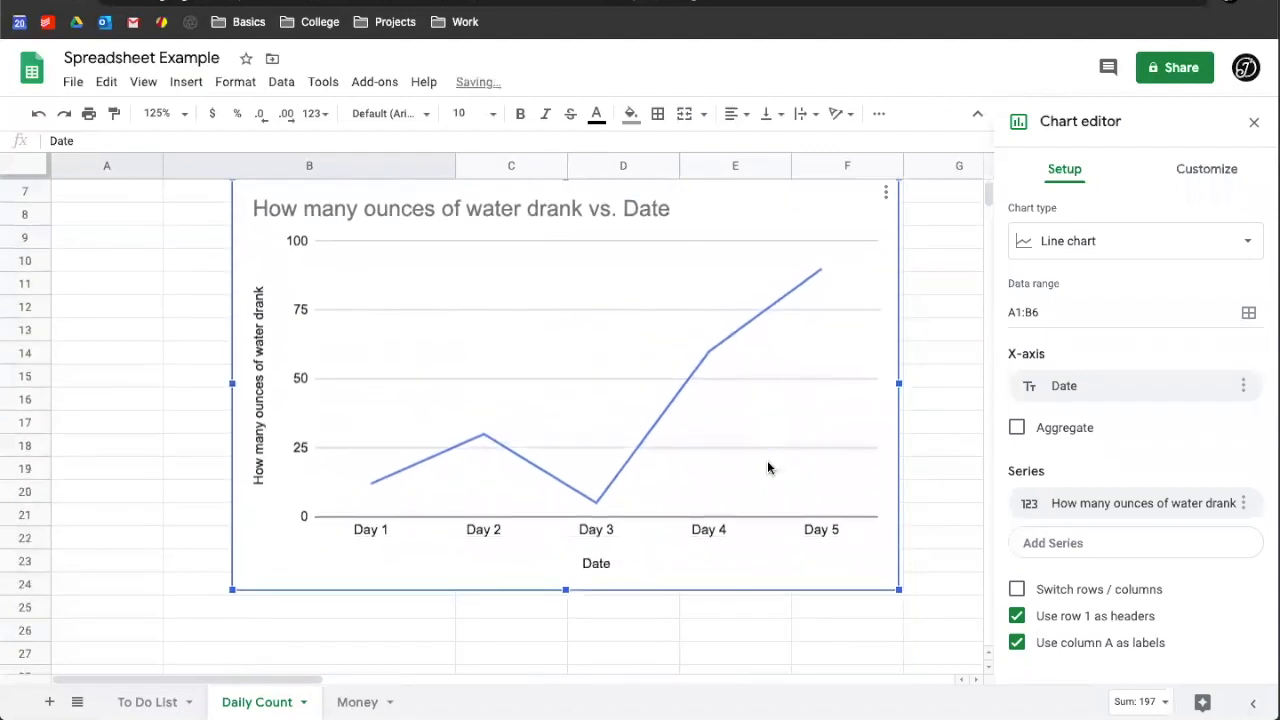
left_click_drag(711, 389, 531, 394)
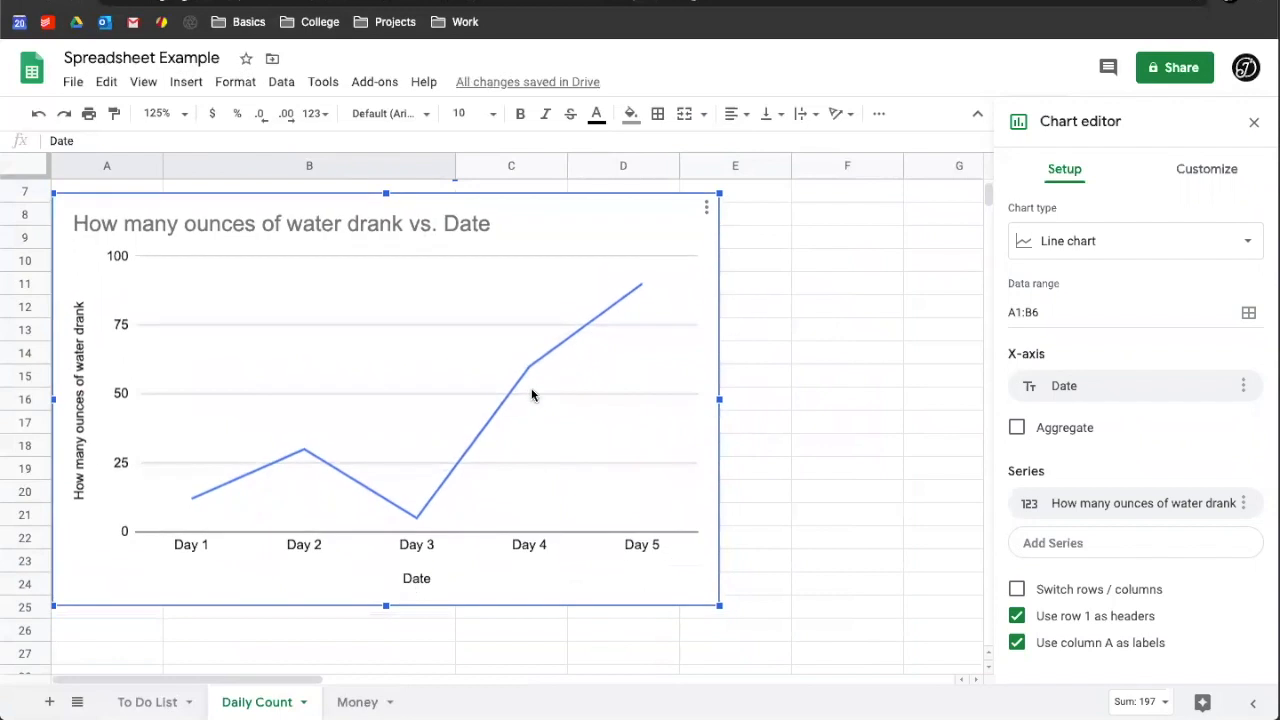
scroll(531, 394, "up", 2)
left_click_drag(486, 371, 752, 274)
left_click_drag(530, 375, 523, 374)
scroll(523, 374, "up", 1)
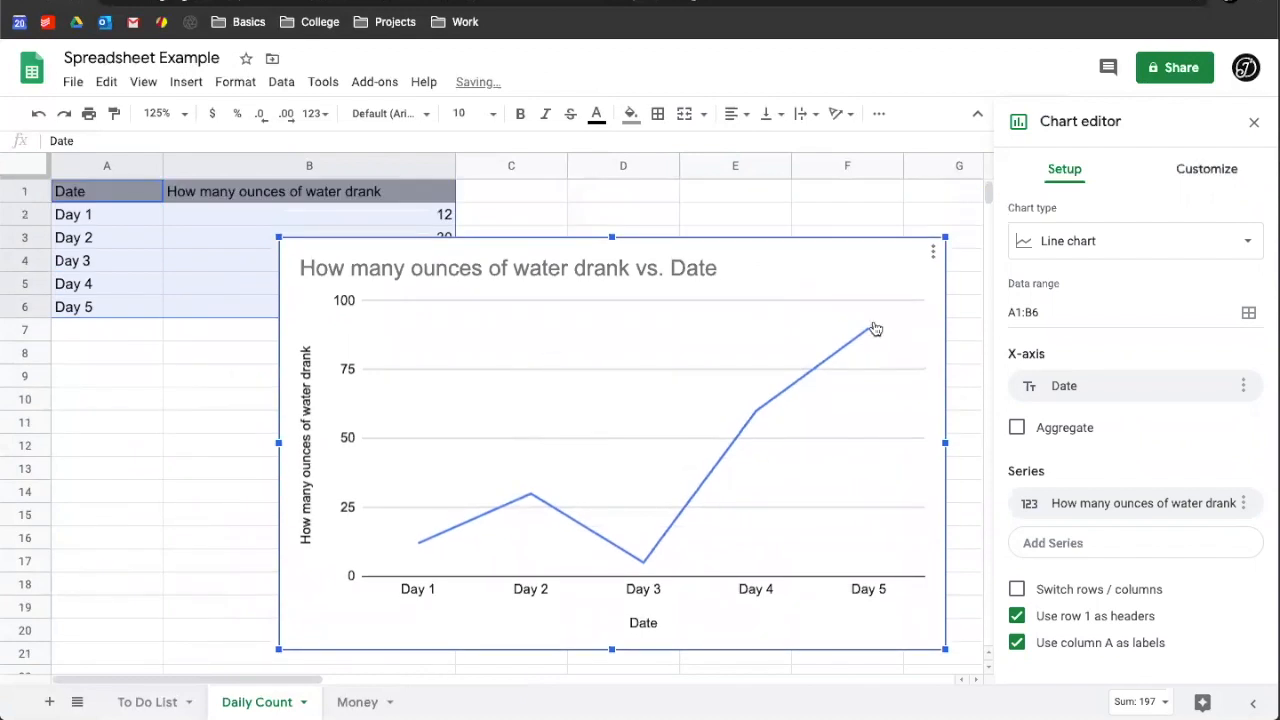
left_click_drag(564, 471, 583, 411)
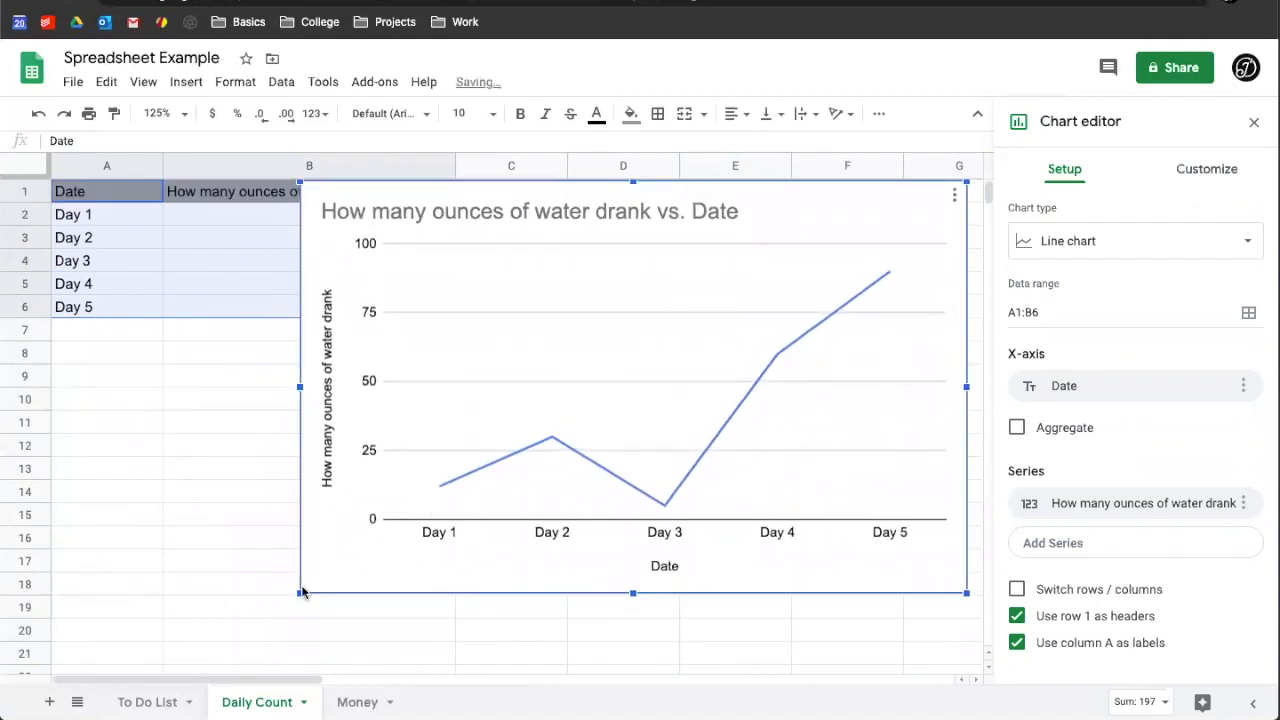
left_click_drag(299, 596, 438, 507)
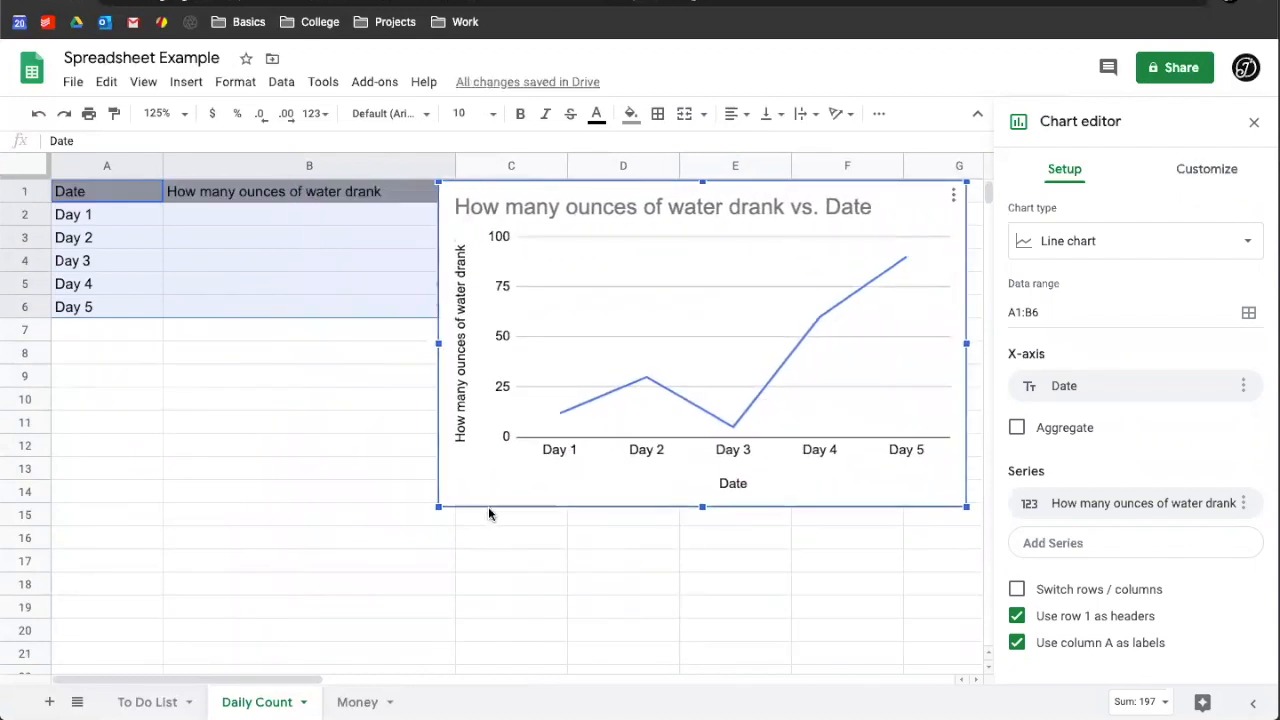
- Narrow column B to fit its header and place the chart beside the data, over columns C to G
left_click_drag(455, 165, 401, 165)
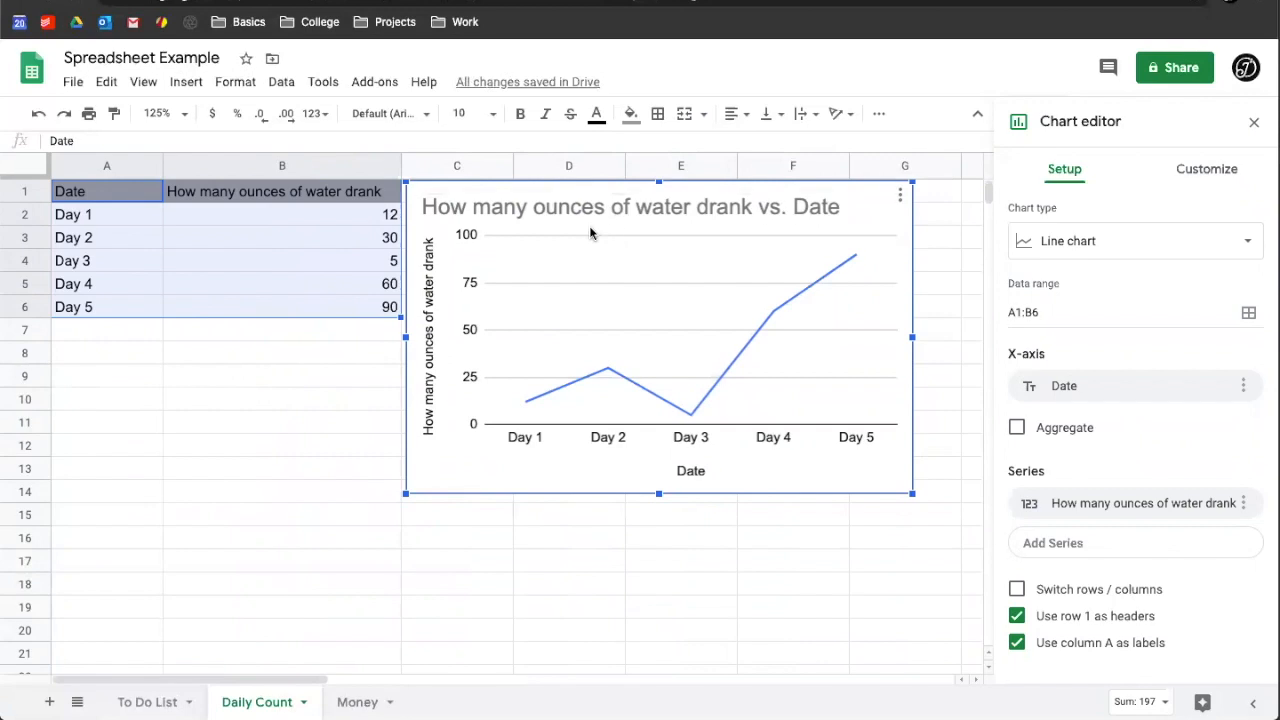
left_click_drag(587, 268, 628, 270)
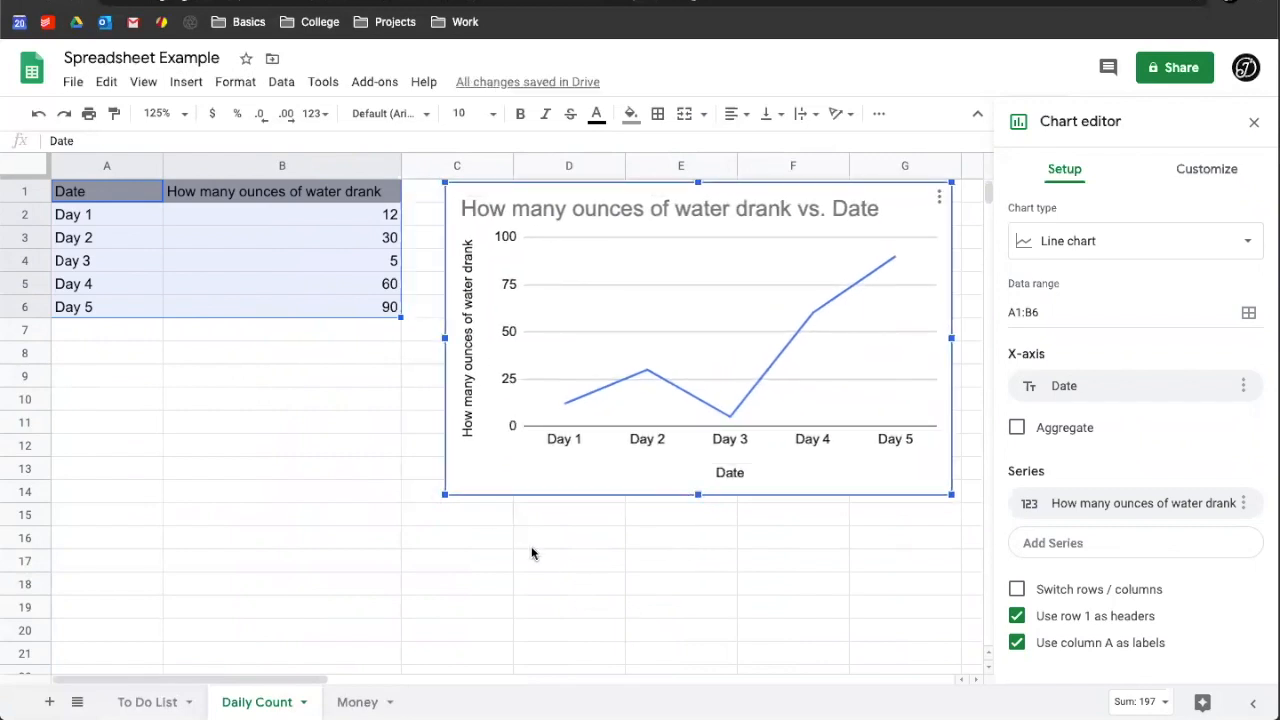
left_click(431, 566)
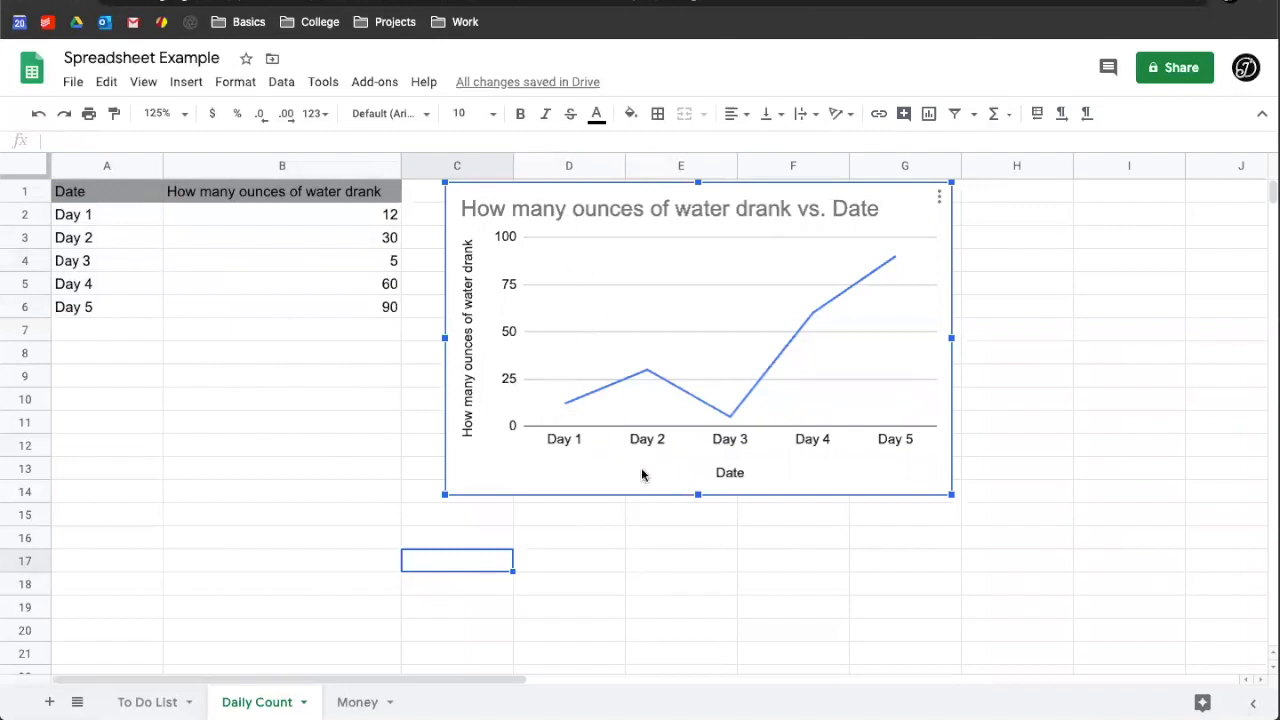
- Change the Day 3 water amount in B4 to 50
left_click(376, 266)
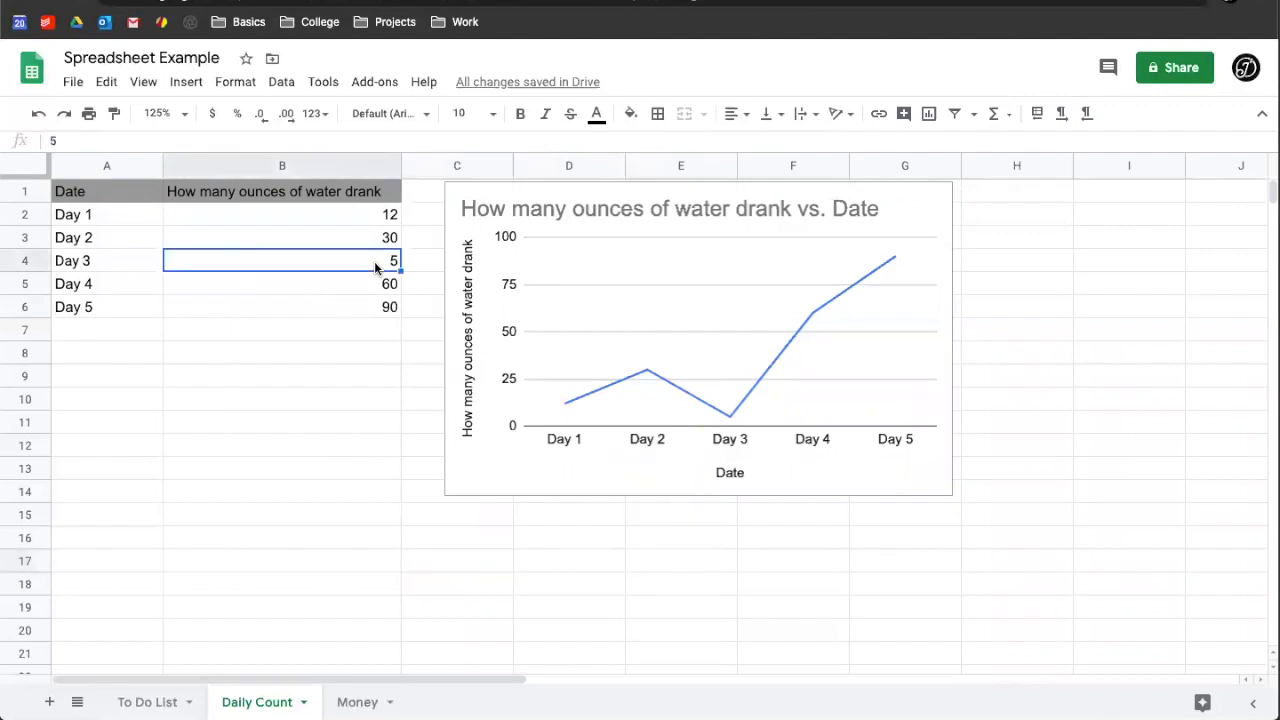
type("50")
key("Return")
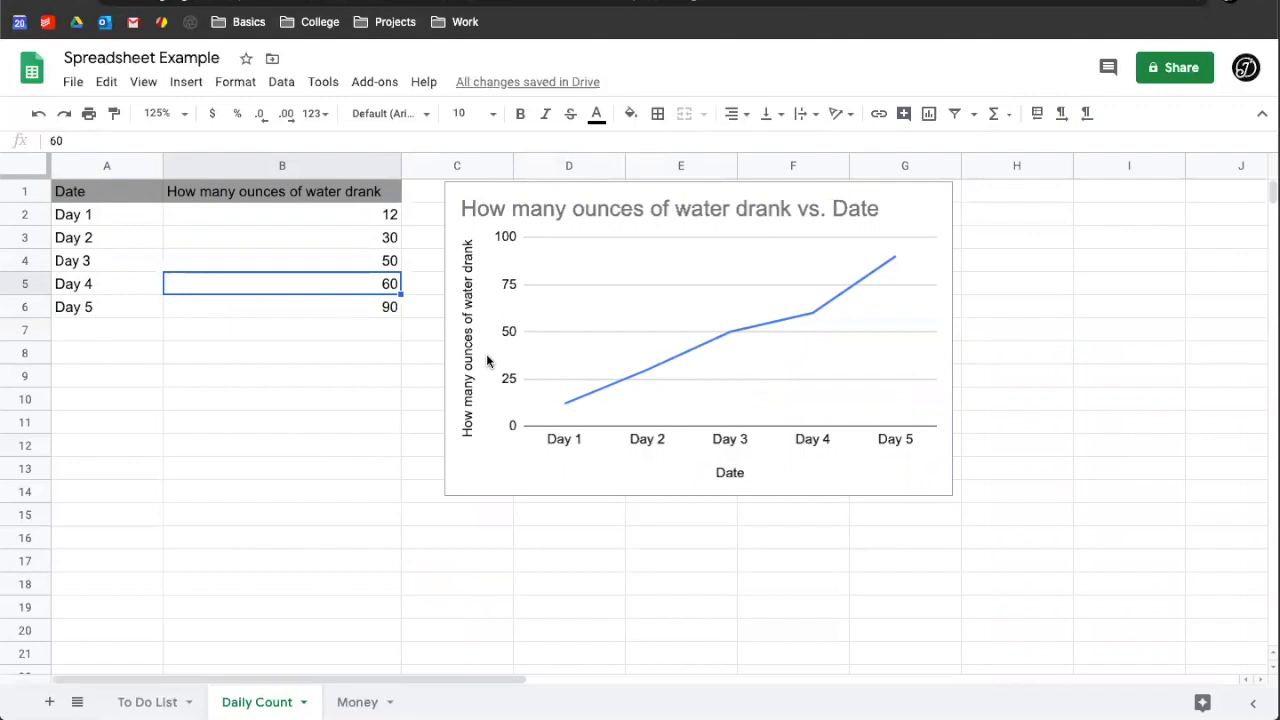
- Change the chart title to "How many ounces of water drank over 5 days"
left_click(603, 210)
double_click(603, 210)
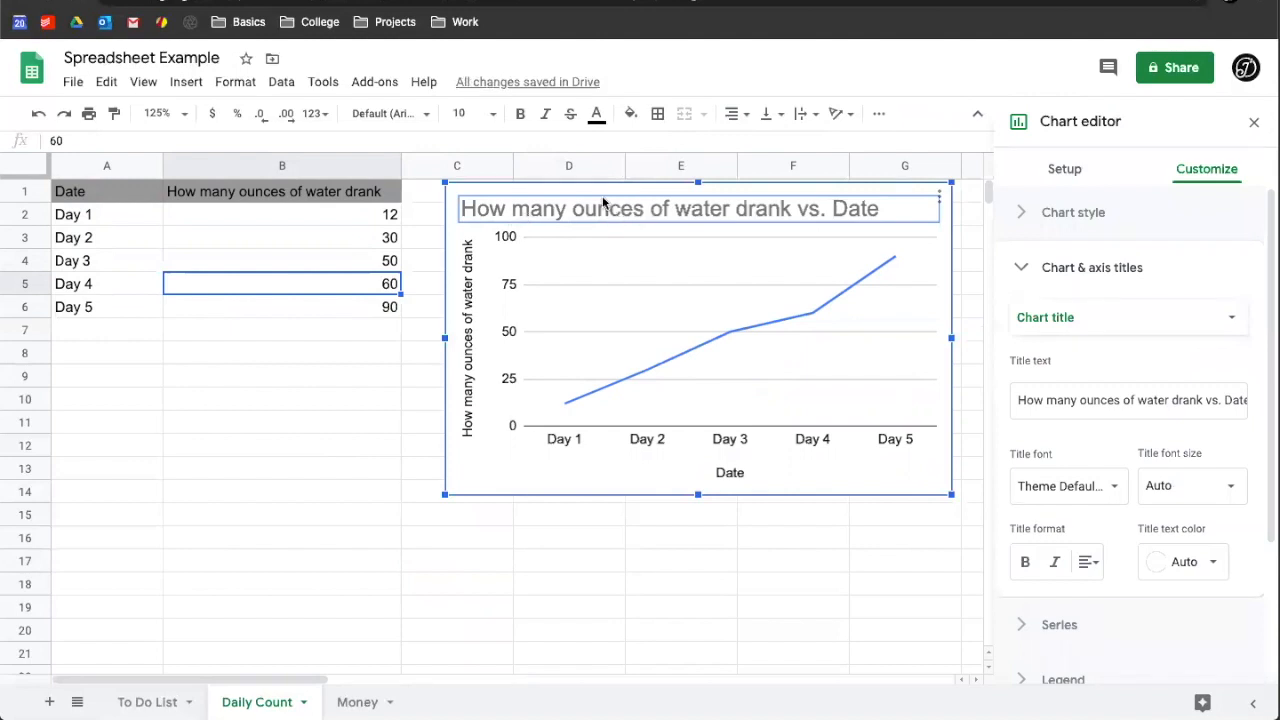
left_click(576, 212)
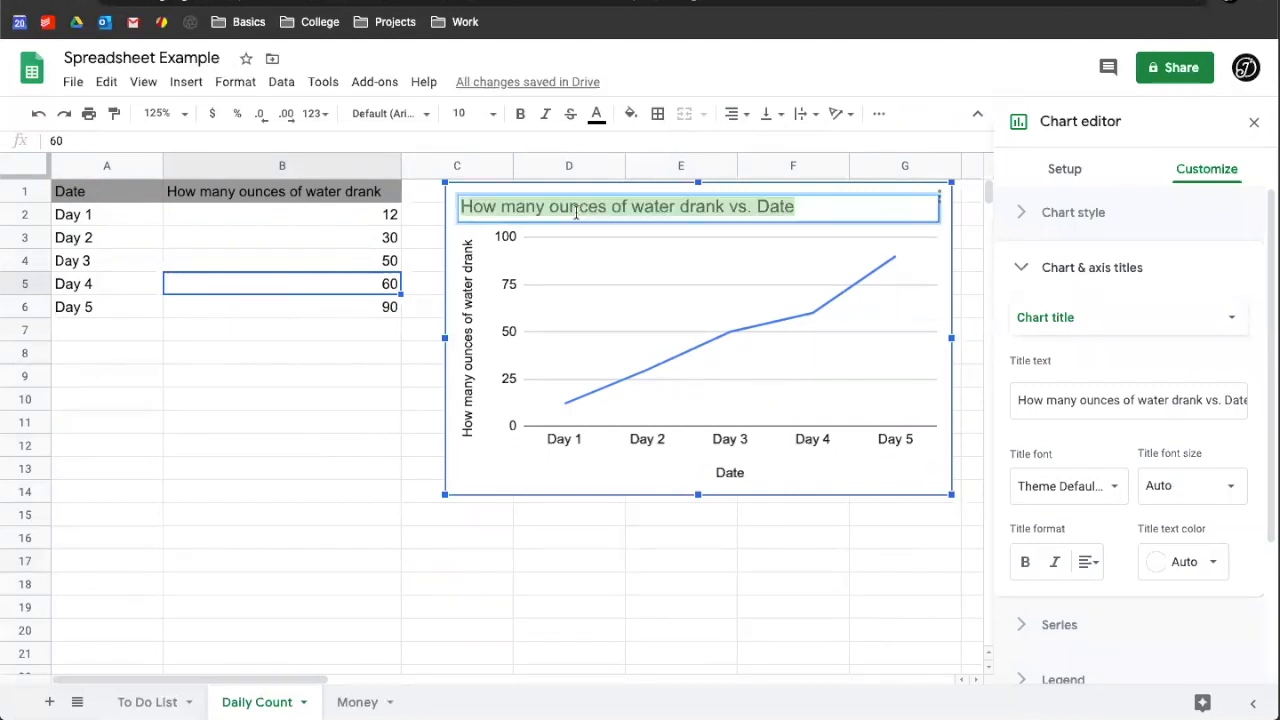
key("Right")
key("BackSpace")
key("BackSpace")
key("BackSpace")
key("BackSpace")
key("BackSpace")
key("BackSpace")
key("BackSpace")
key("BackSpace")
type("over time")
key("BackSpace")
key("BackSpace")
key("BackSpace")
key("BackSpace")
type("5 days")
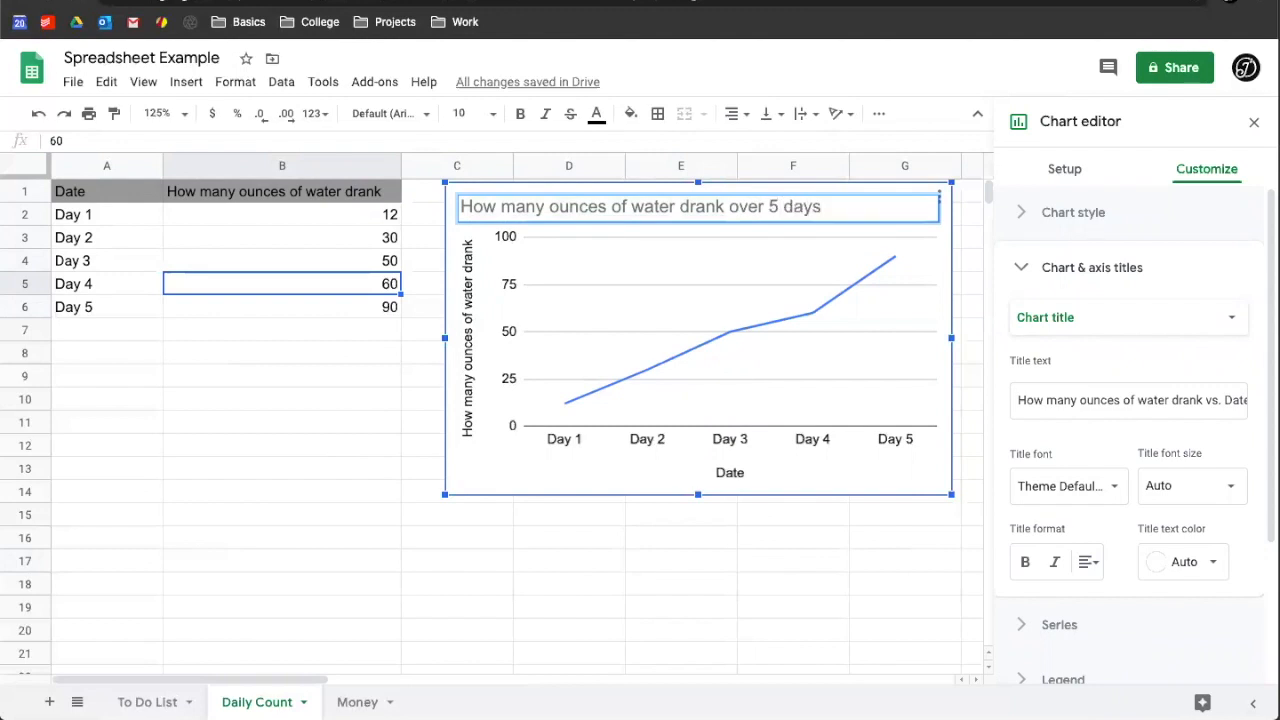
key("Return")
left_click(366, 471)
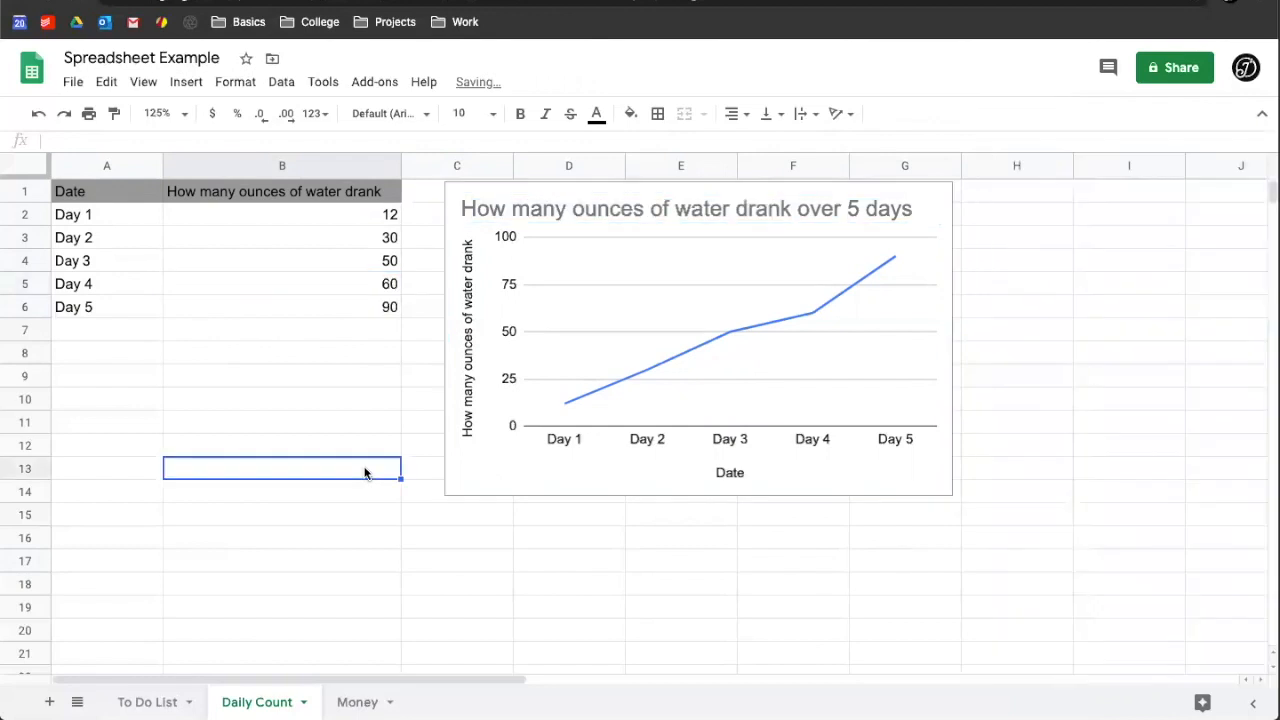
- Try the Area chart type for the water chart and settle on Column chart
left_click(806, 306)
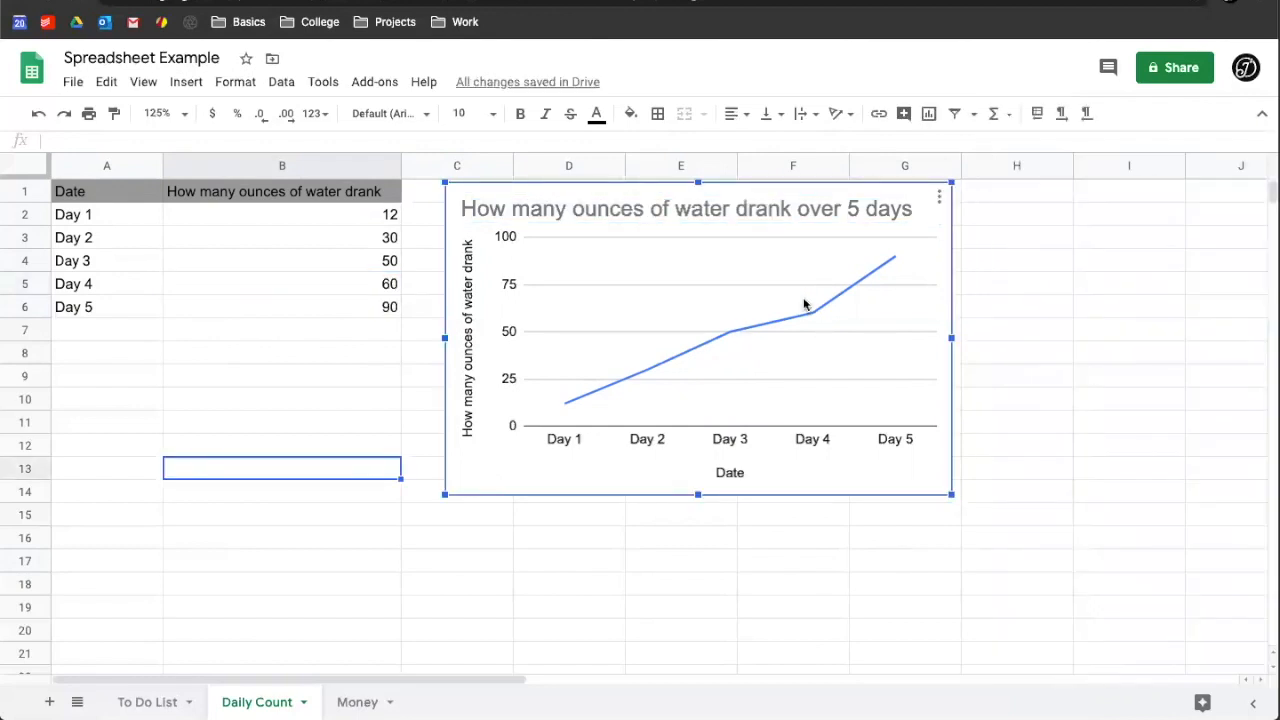
double_click(806, 306)
left_click(1086, 172)
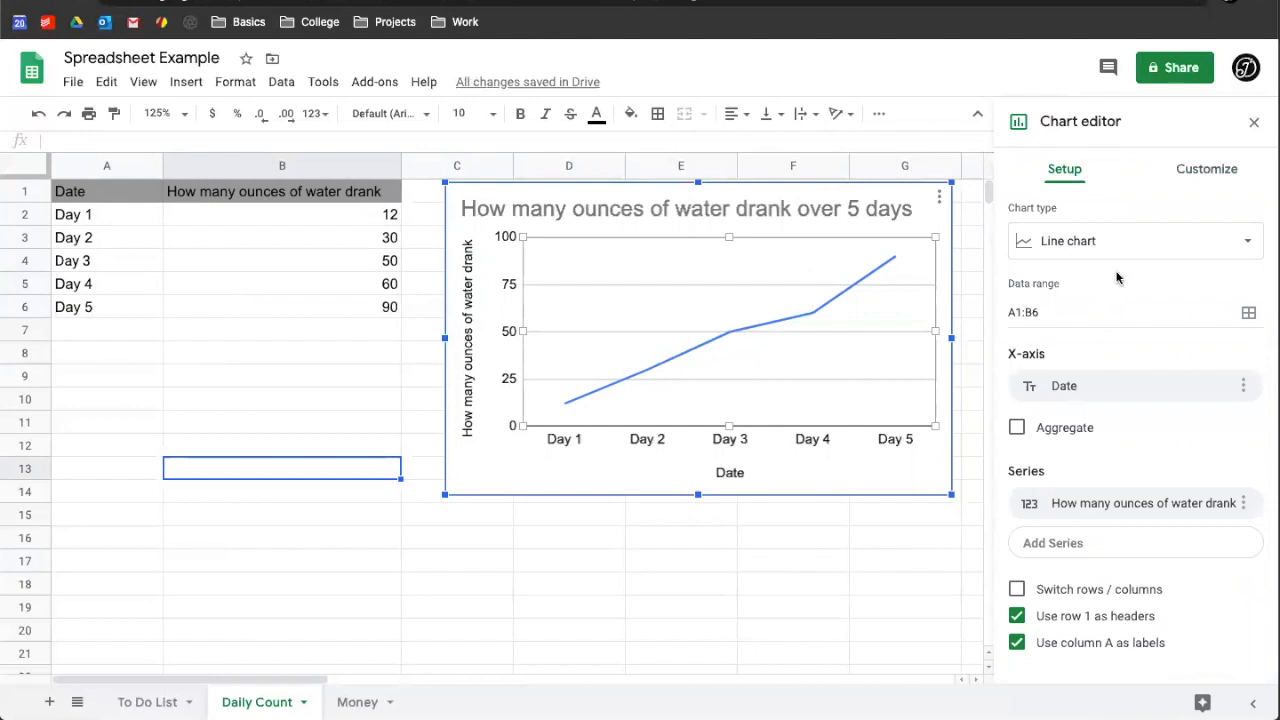
left_click(1126, 240)
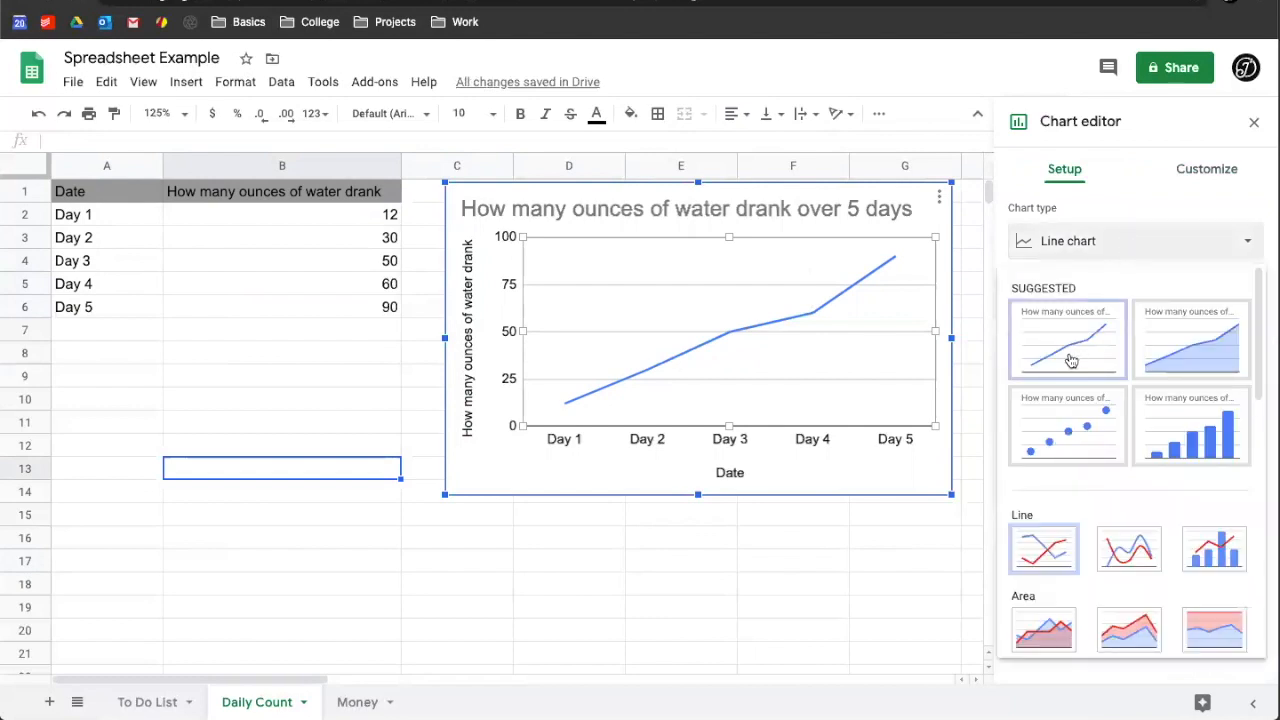
left_click(1184, 352)
left_click(1140, 240)
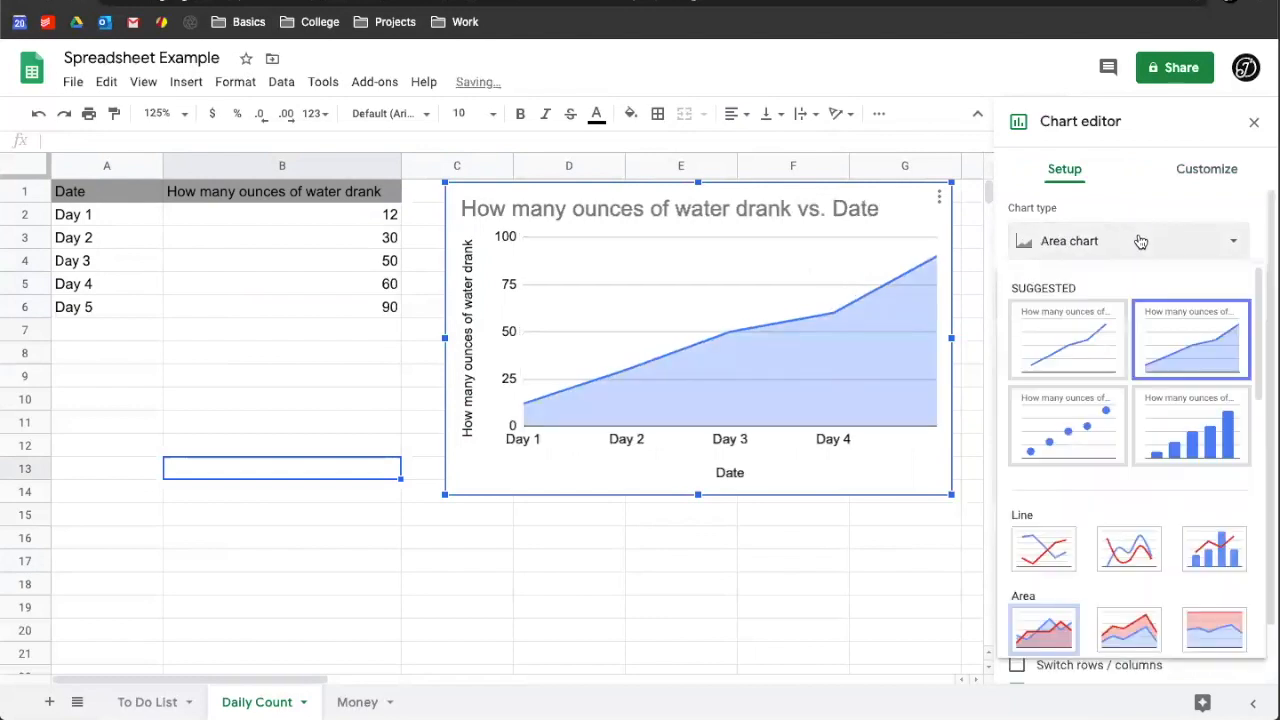
left_click(1184, 440)
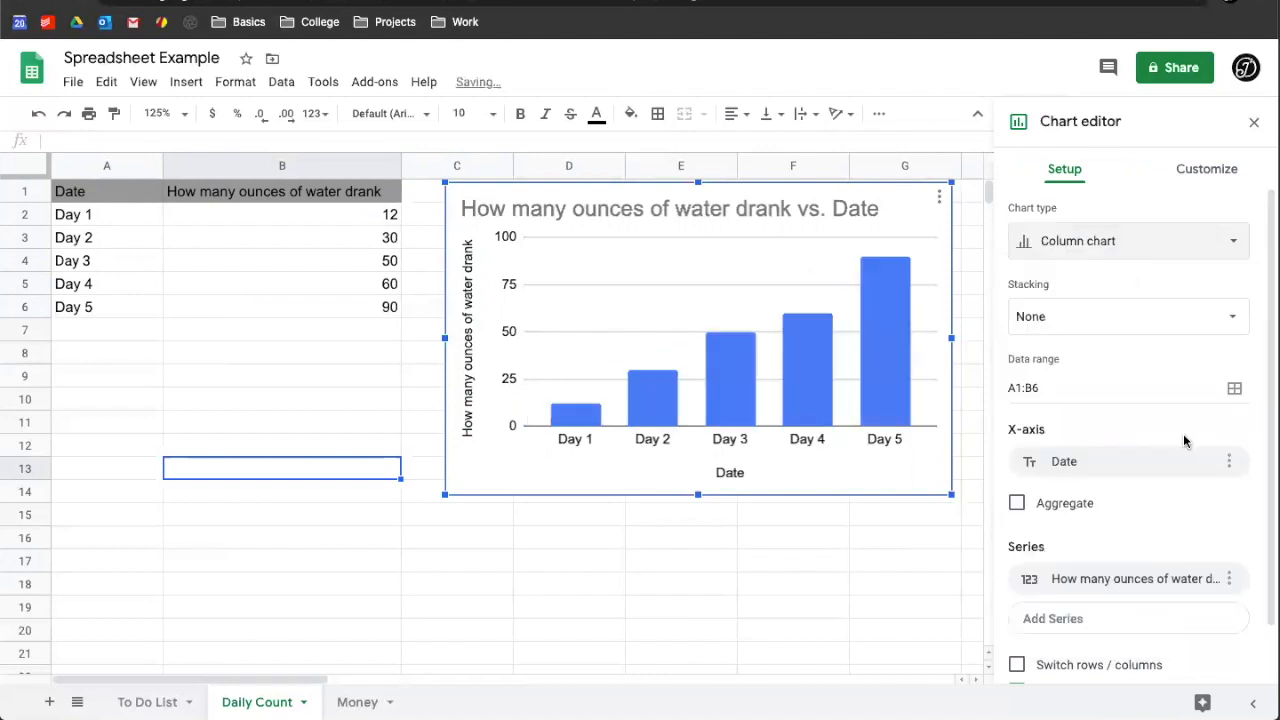
left_click(1184, 258)
scroll(1148, 513, "down", 5)
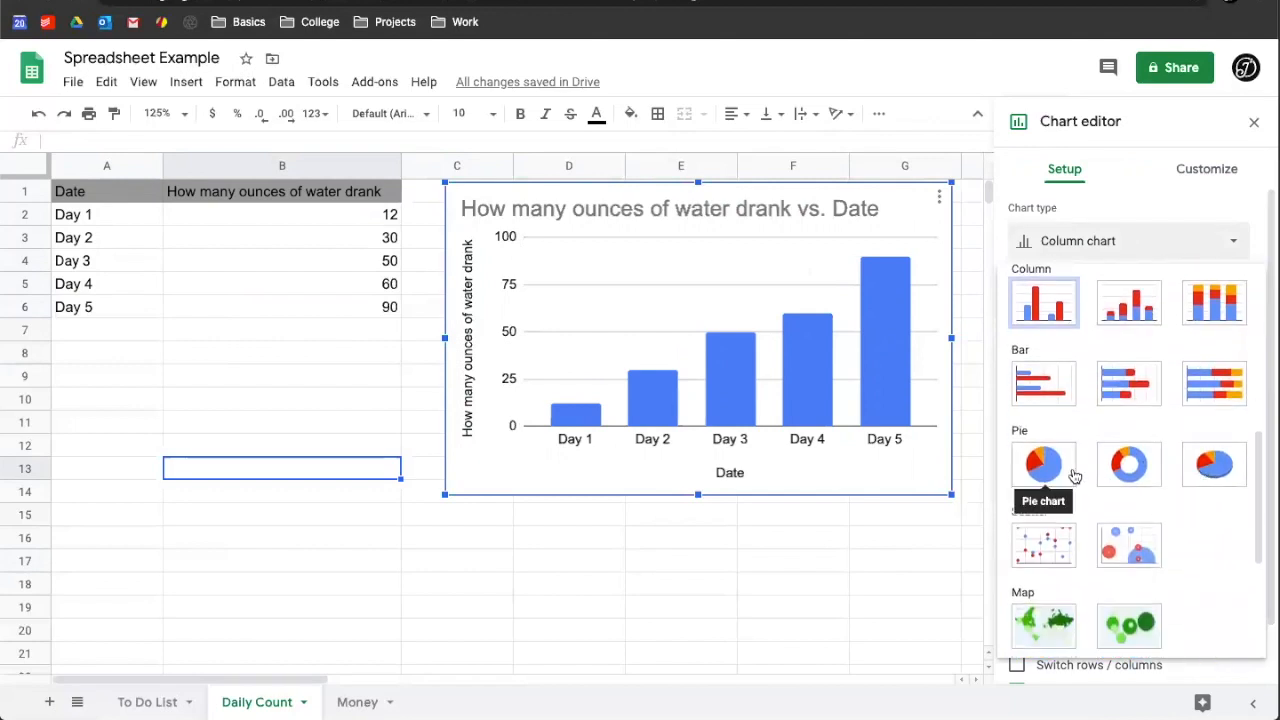
scroll(1060, 472, "down", 4)
scroll(1226, 515, "up", 10)
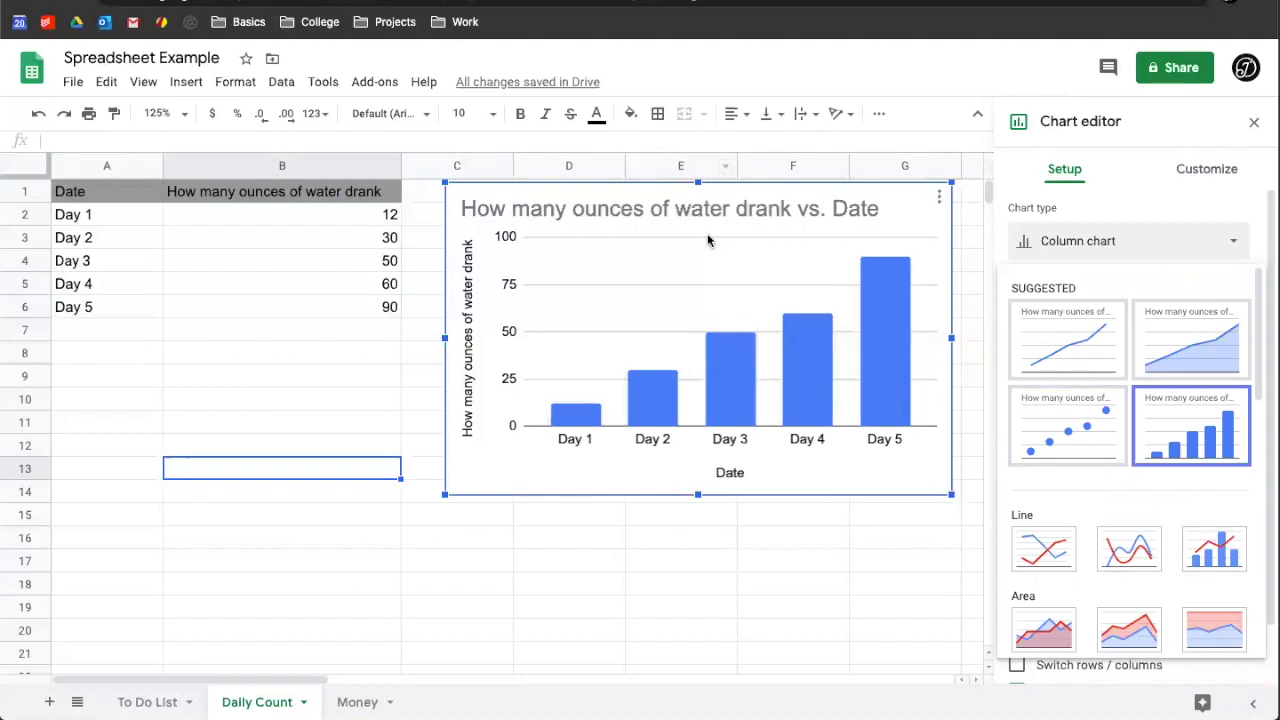
- In the chart style, set the font to Wide and turn on 3D, leaving Maximize off
left_click(1222, 174)
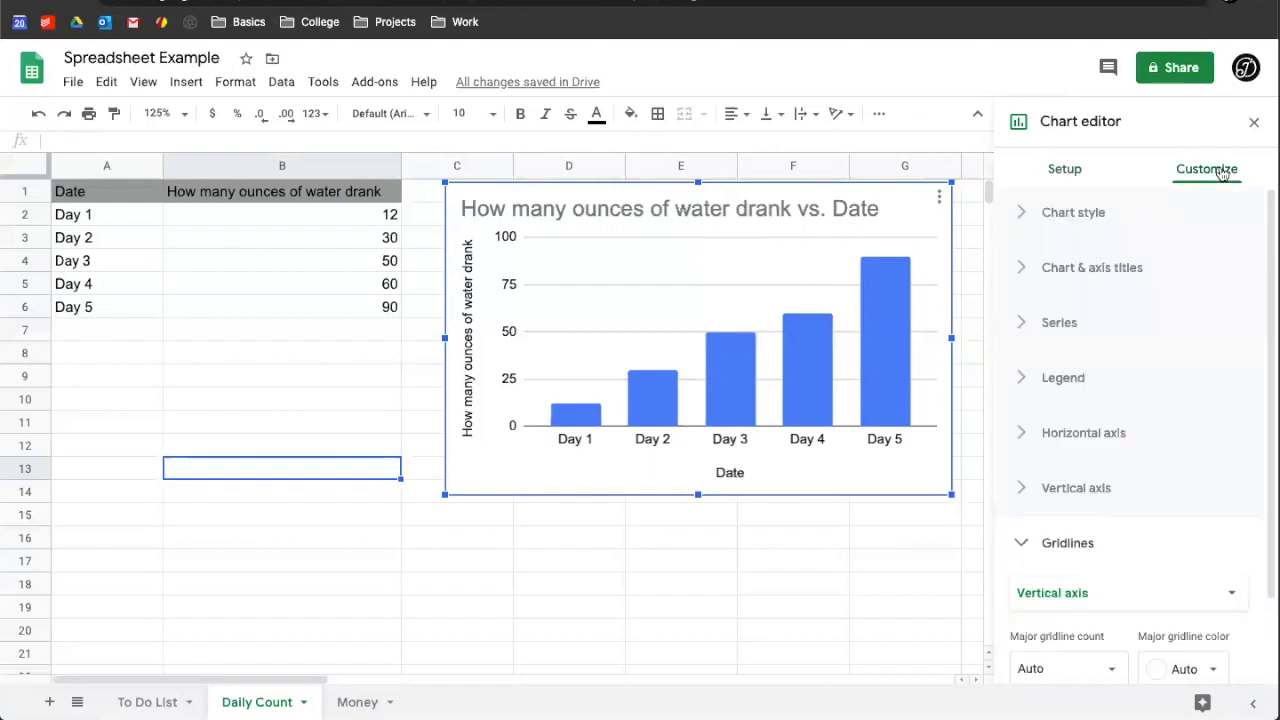
left_click(1082, 214)
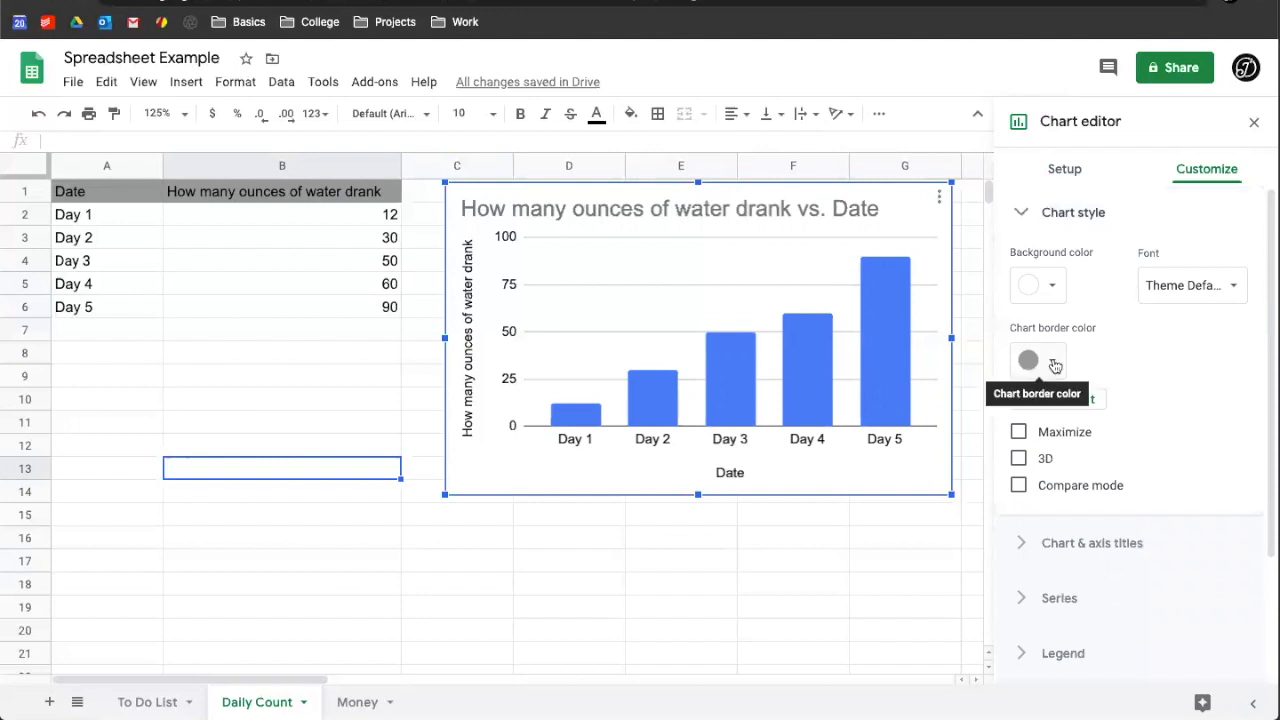
left_click(1149, 299)
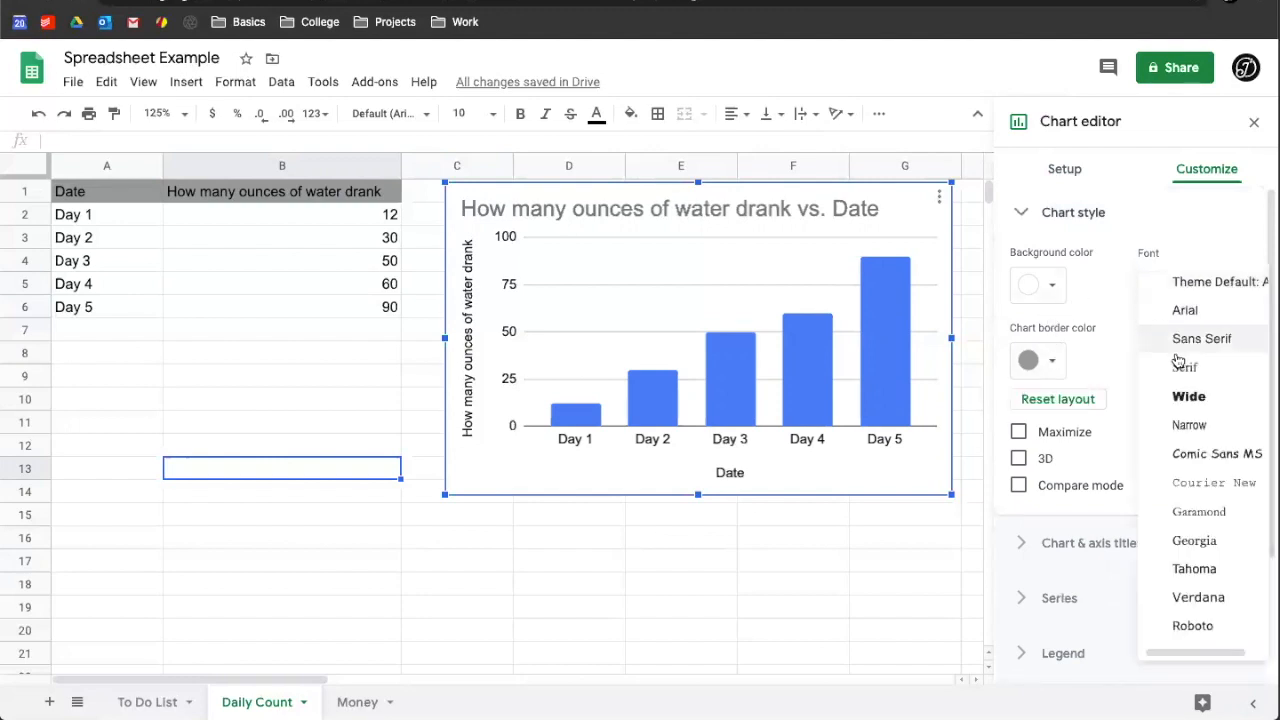
left_click(1170, 396)
left_click(1018, 458)
left_click(1018, 432)
left_click(1018, 433)
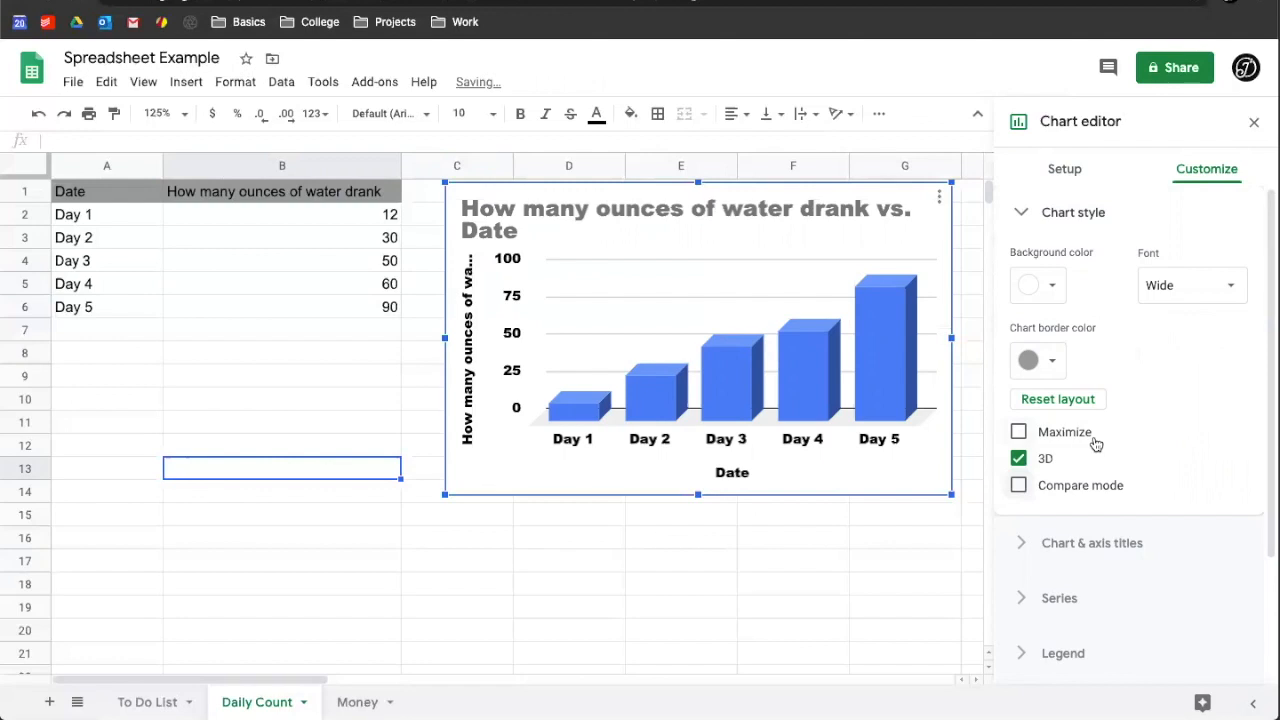
left_click(1021, 214)
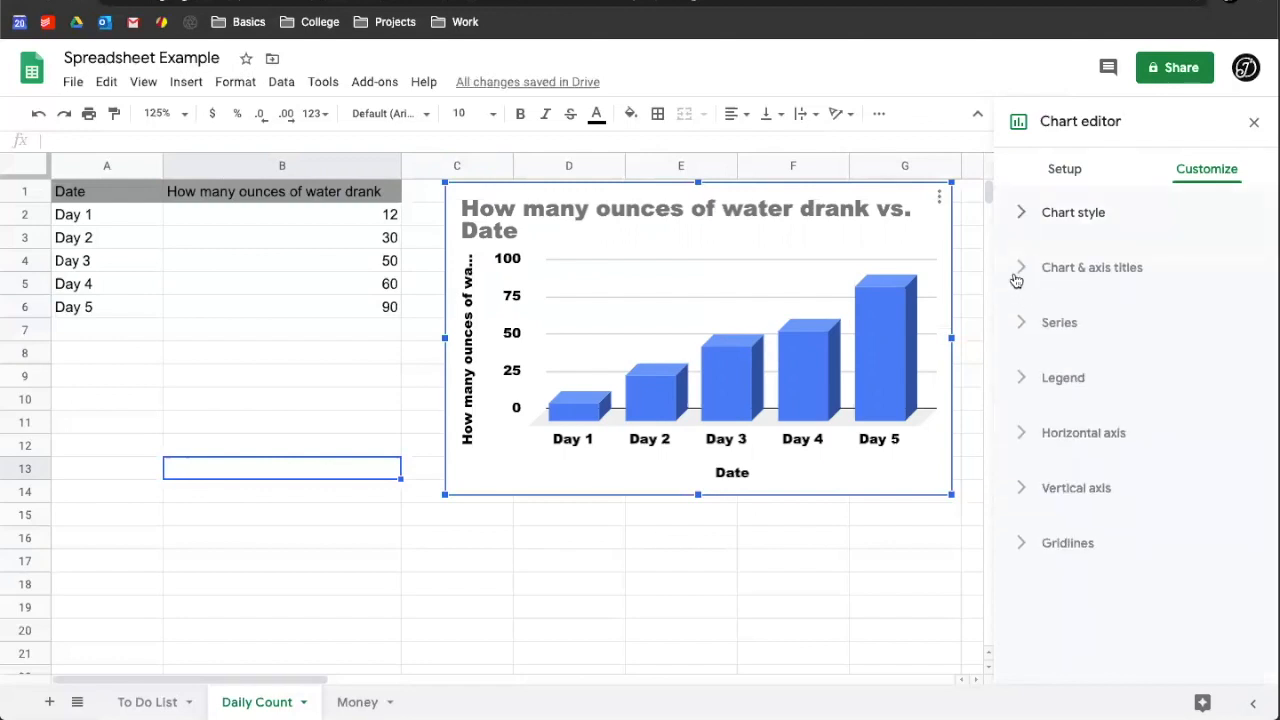
- Examine the chart's legend, horizontal axis and vertical axis settings, and close the chart editor
left_click(1023, 392)
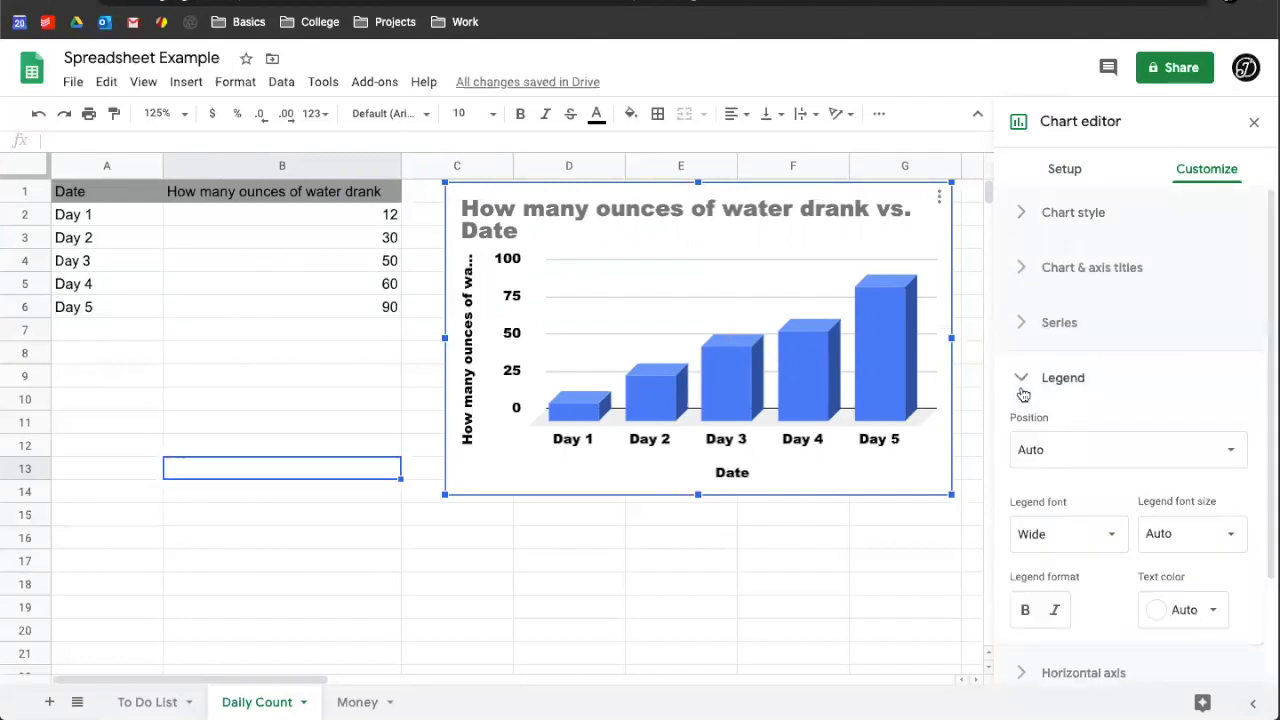
left_click(1022, 390)
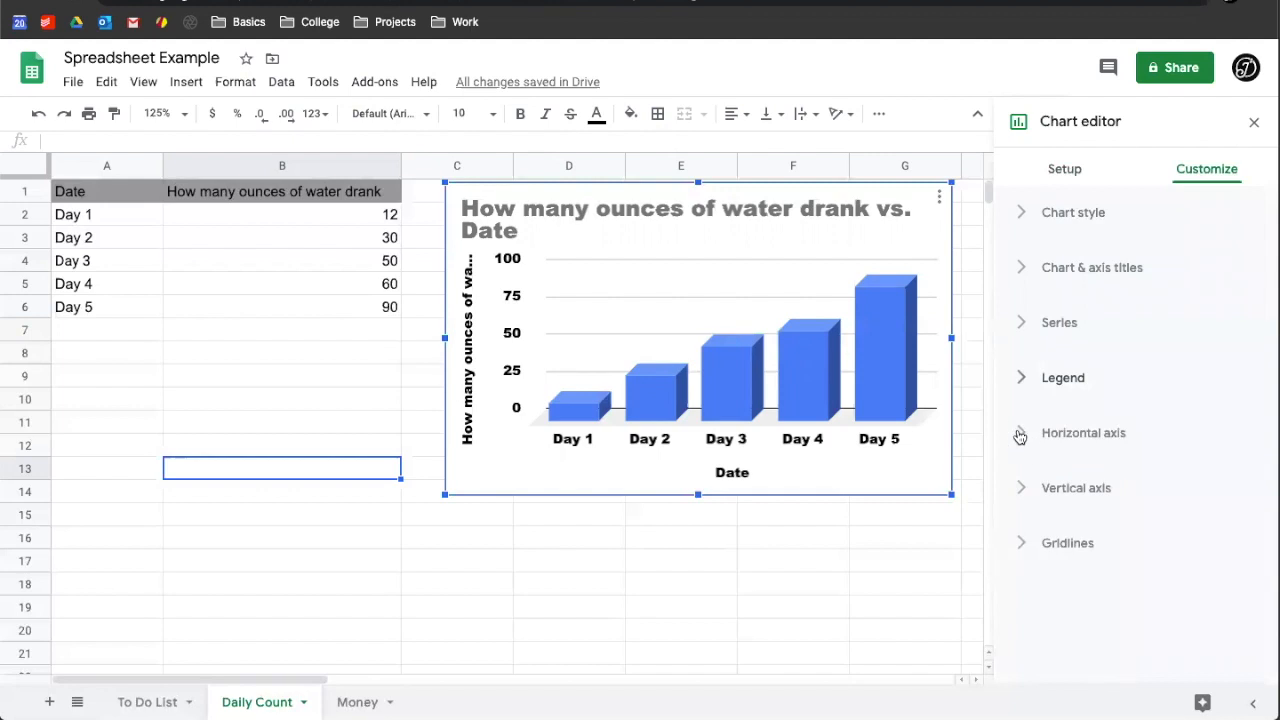
left_click(1020, 435)
scroll(1075, 500, "down", 3)
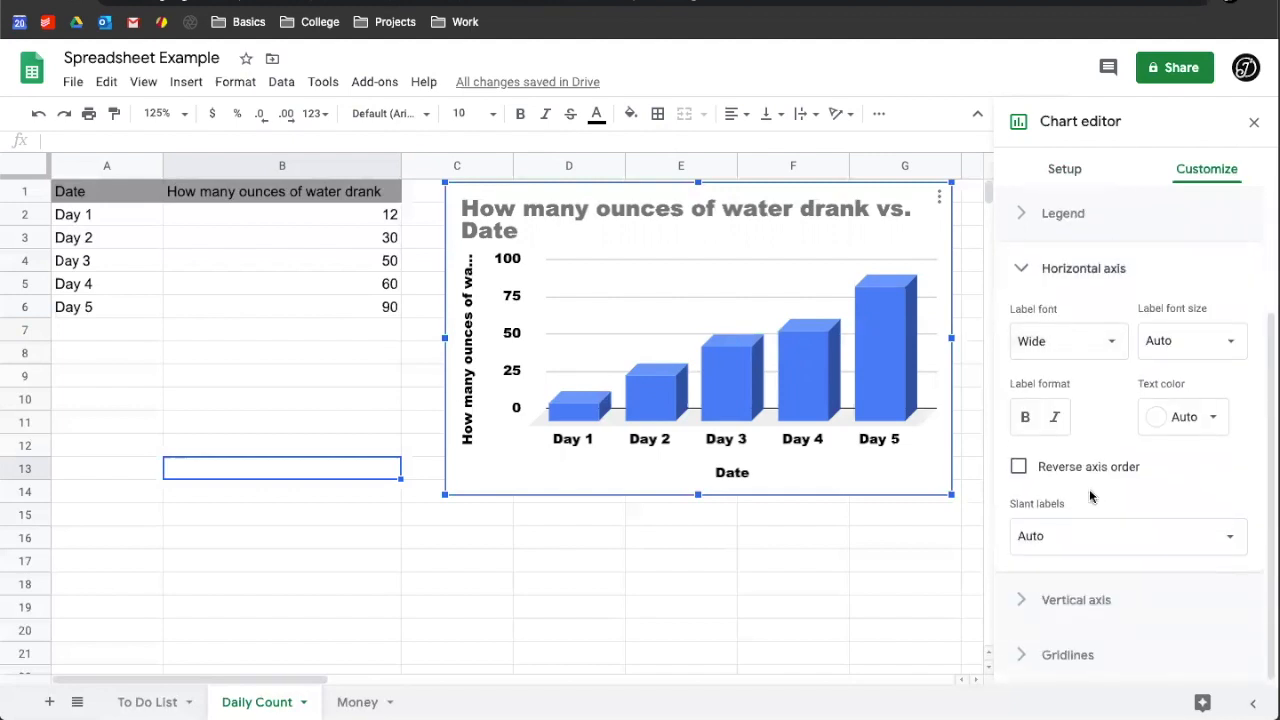
left_click(1067, 601)
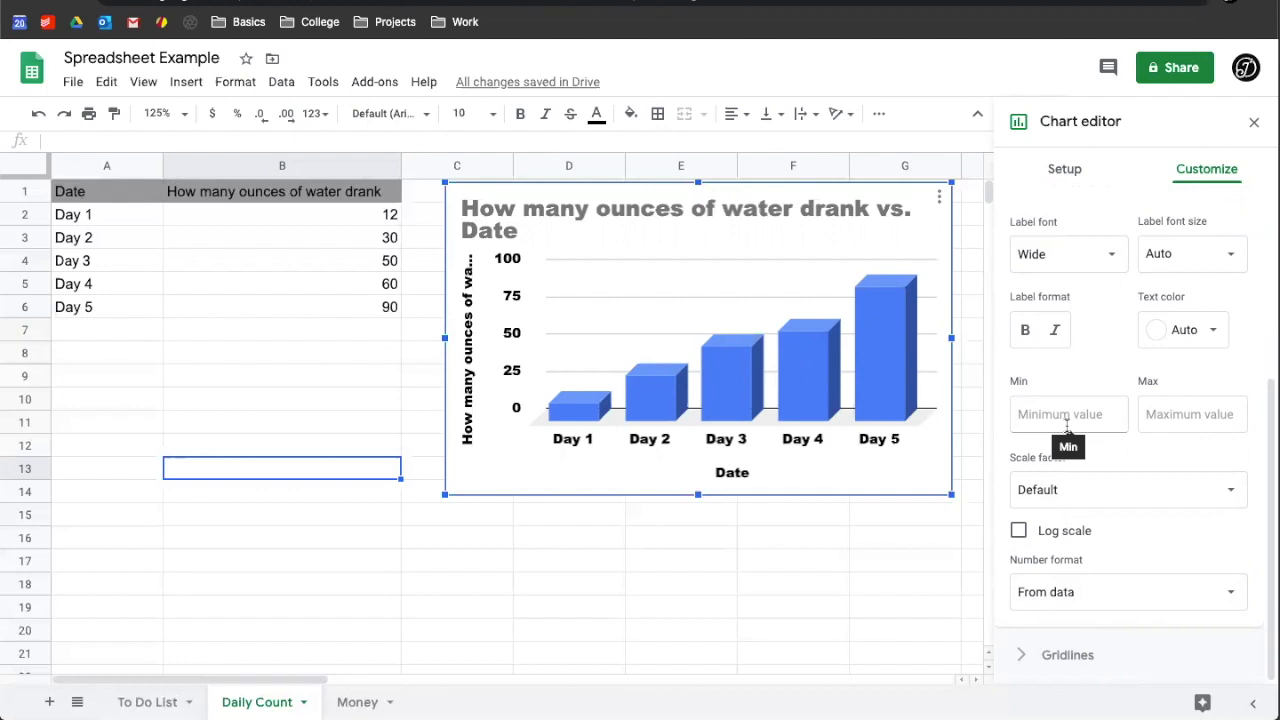
left_click(1254, 122)
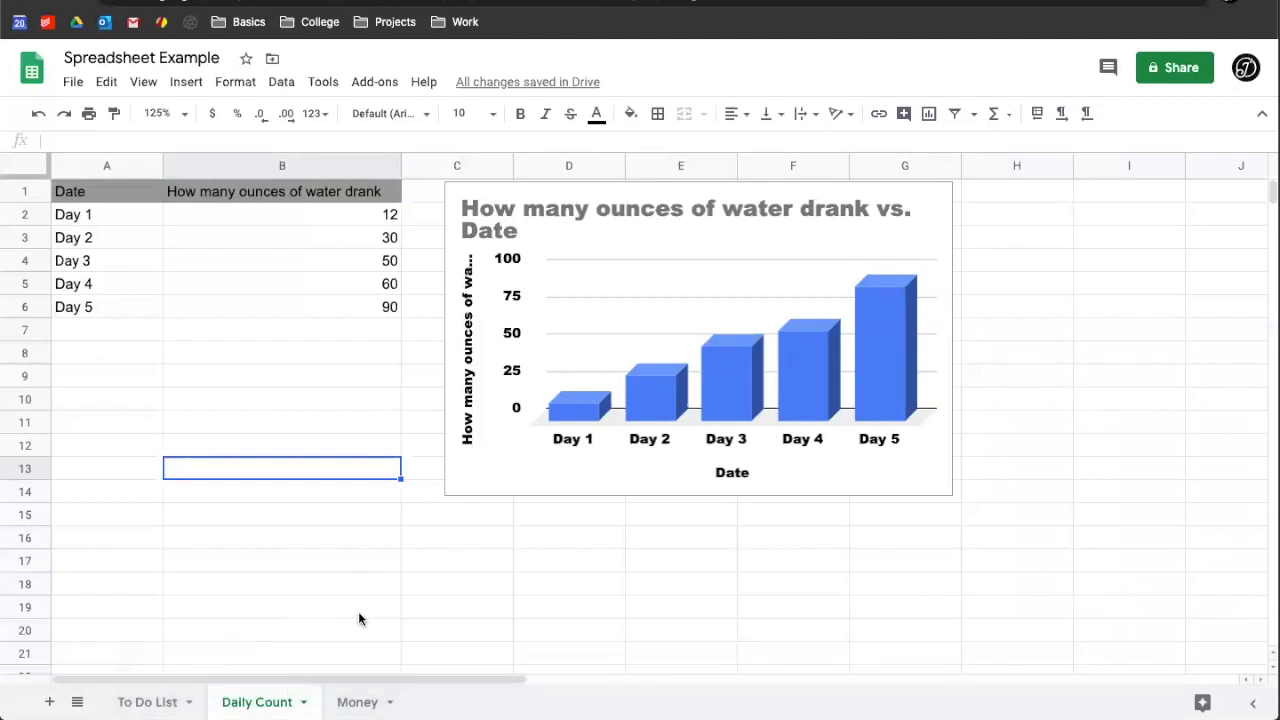
- Open the Money sheet and go through its Date and Transaction Description columns
key("alt+Down")
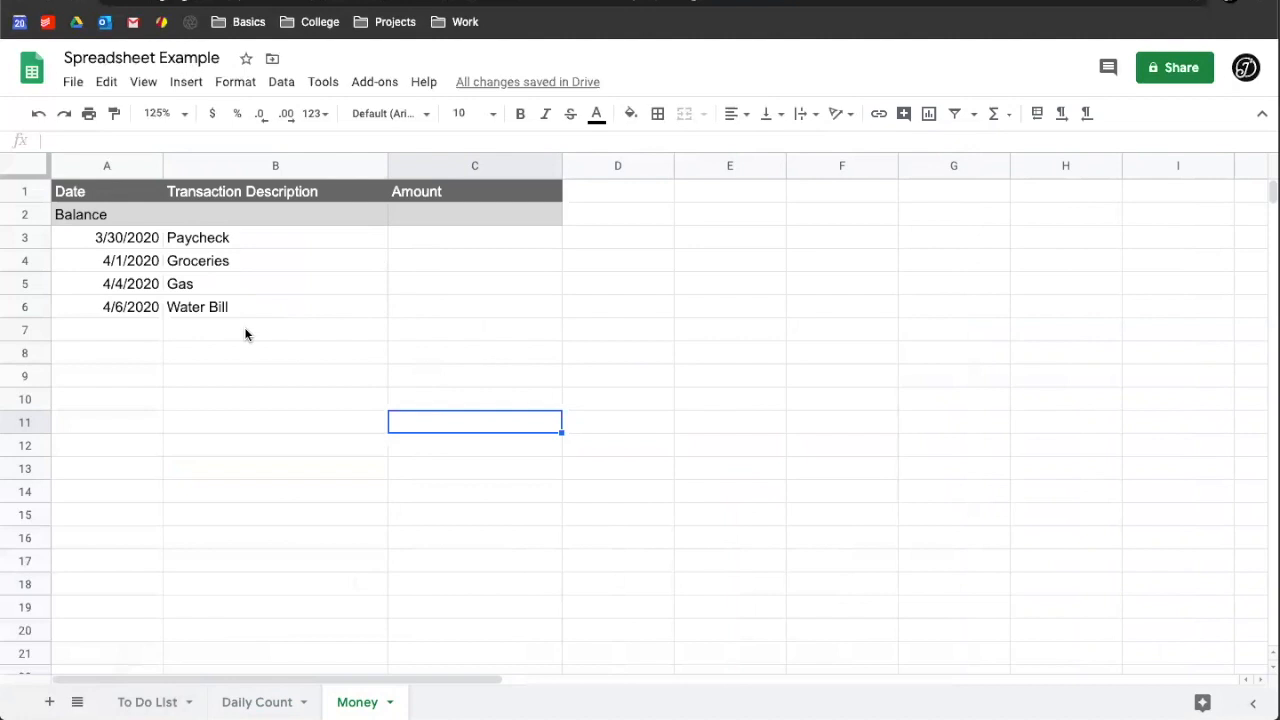
left_click(121, 194)
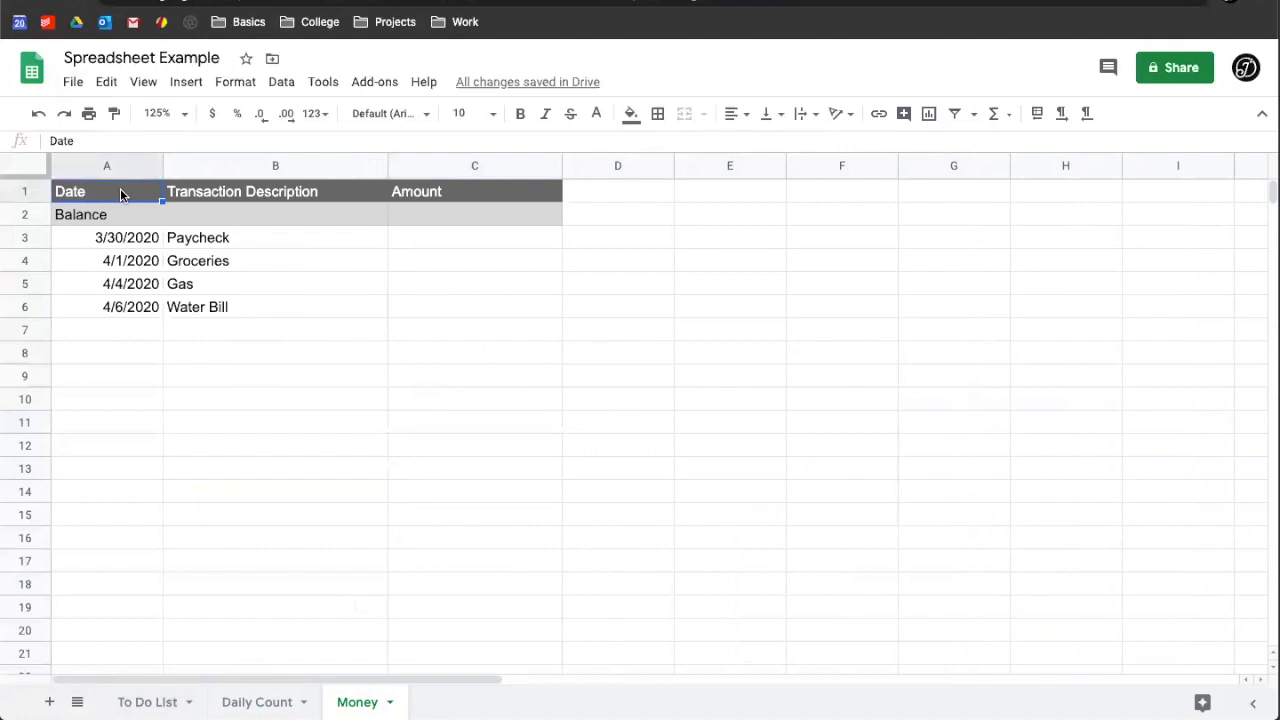
left_click_drag(121, 194, 117, 346)
left_click(110, 330)
left_click_drag(106, 191, 93, 310)
left_click(107, 165)
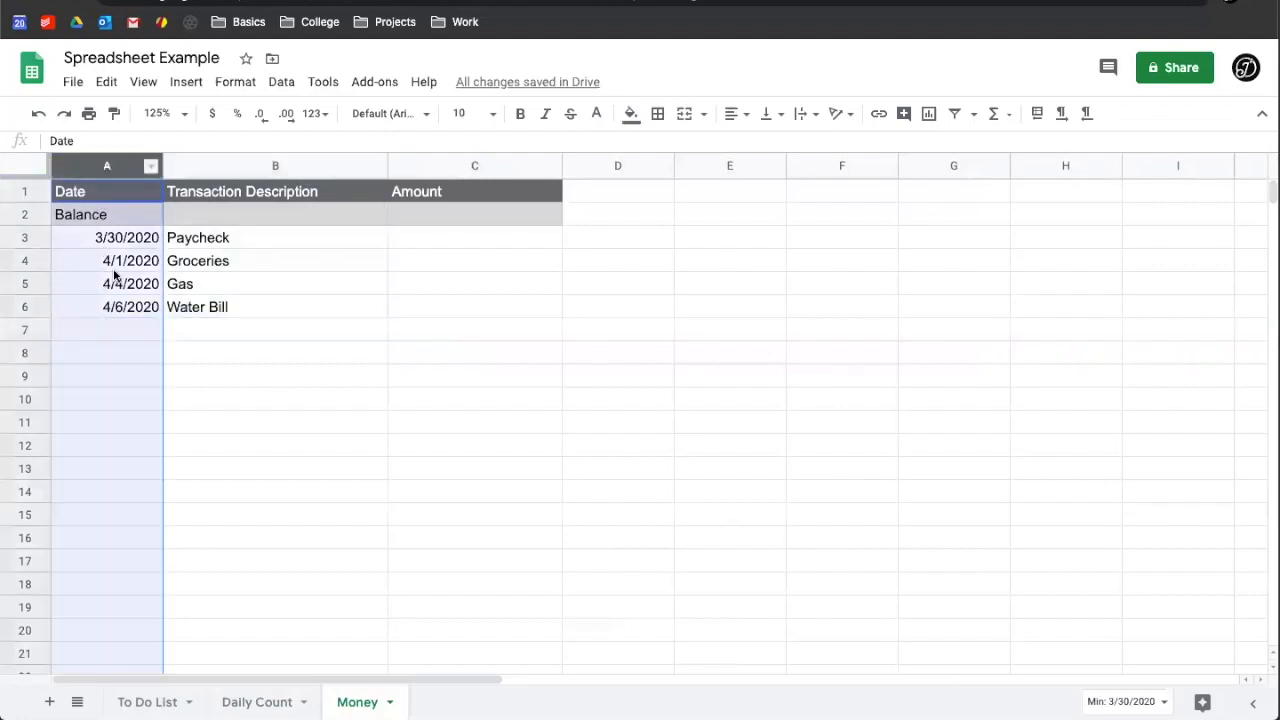
left_click(229, 165)
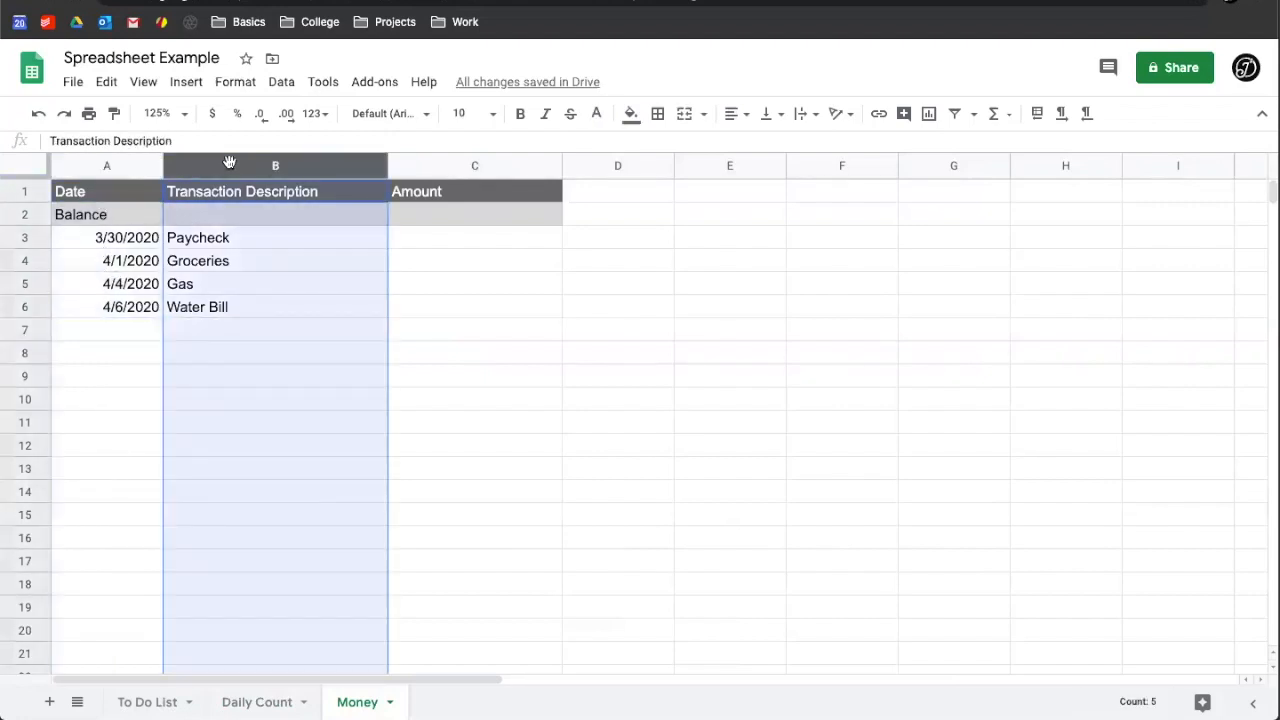
left_click(466, 163)
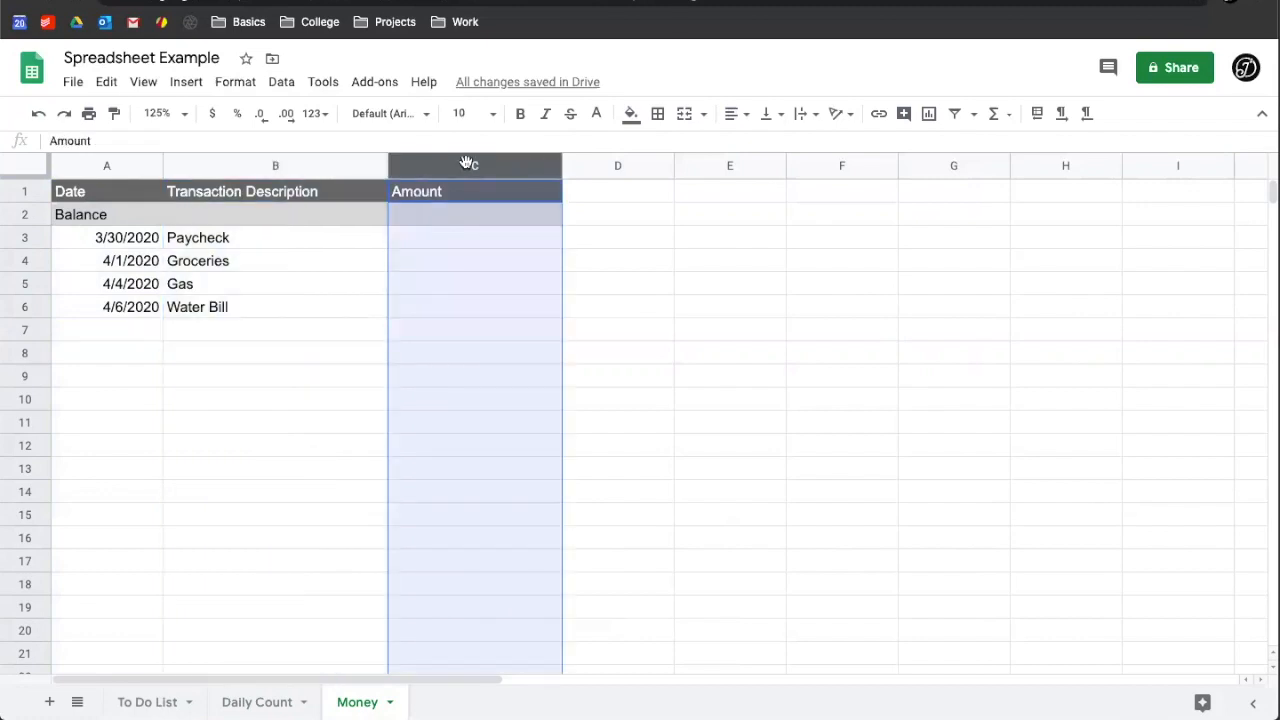
left_click(696, 397)
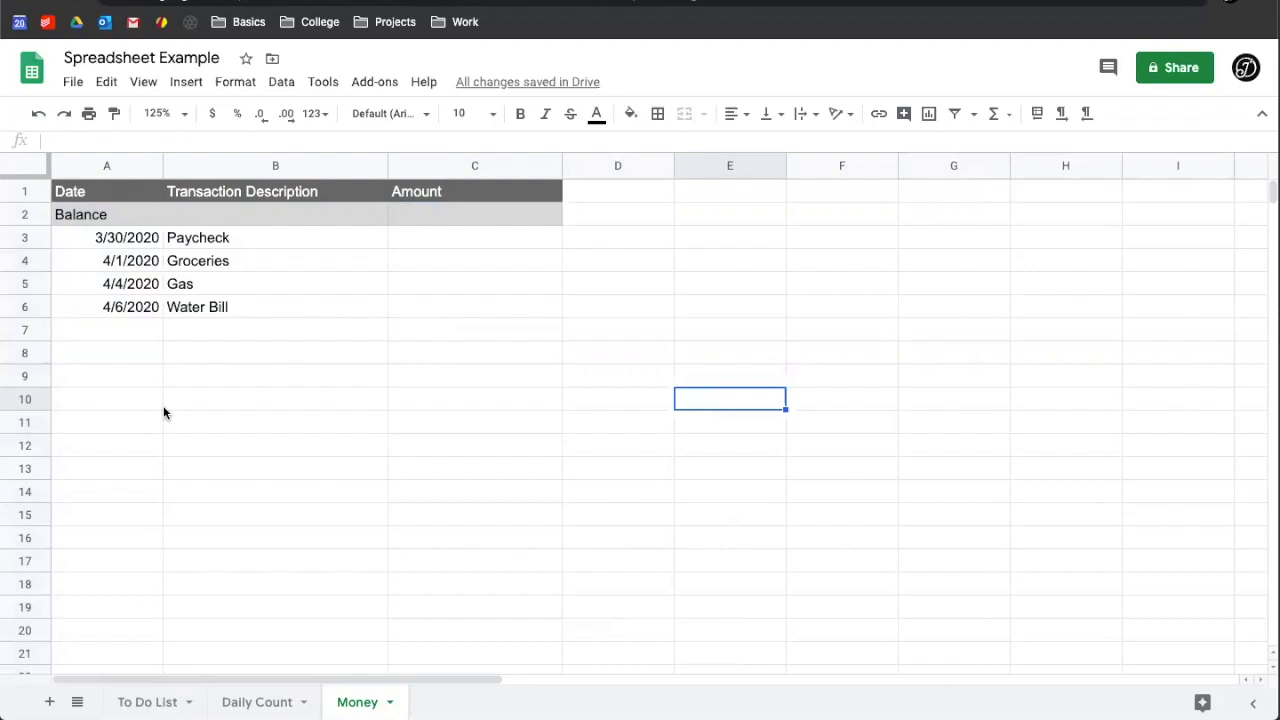
type("a")
key("BackSpace")
left_click(337, 466)
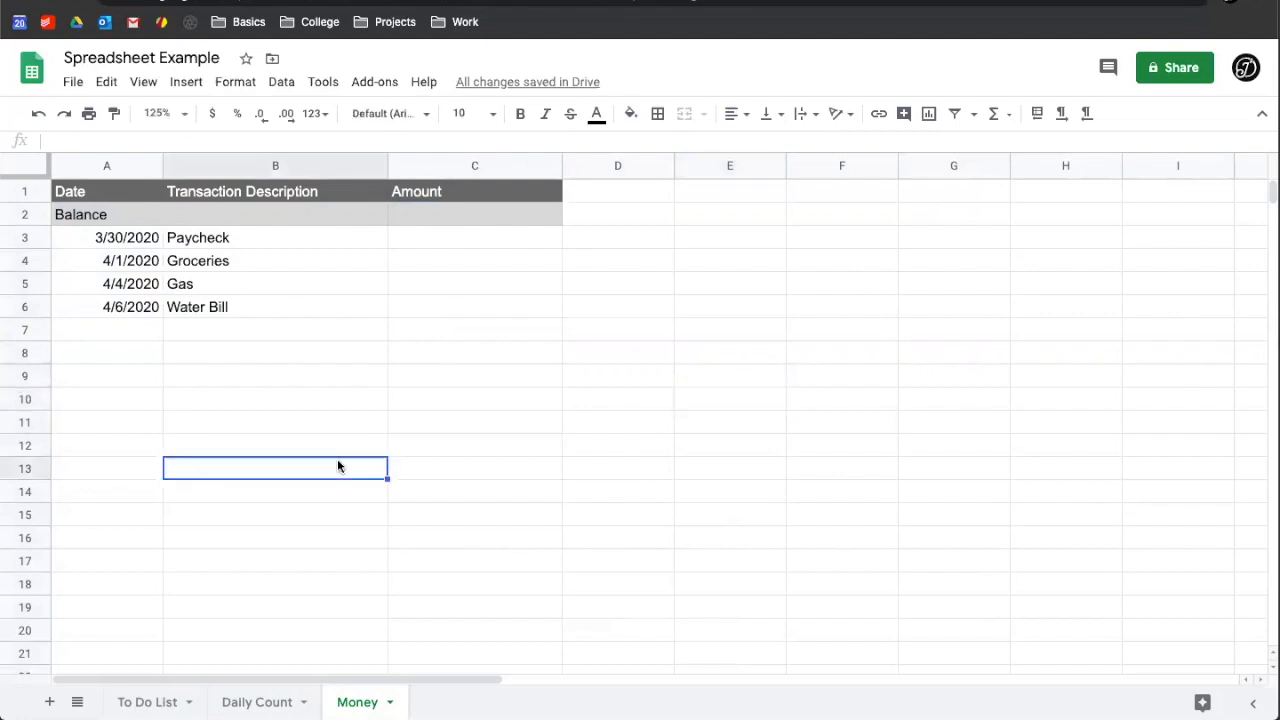
- Enter 2000 as the amount of the Paycheck transaction
left_click(449, 246)
type("2000")
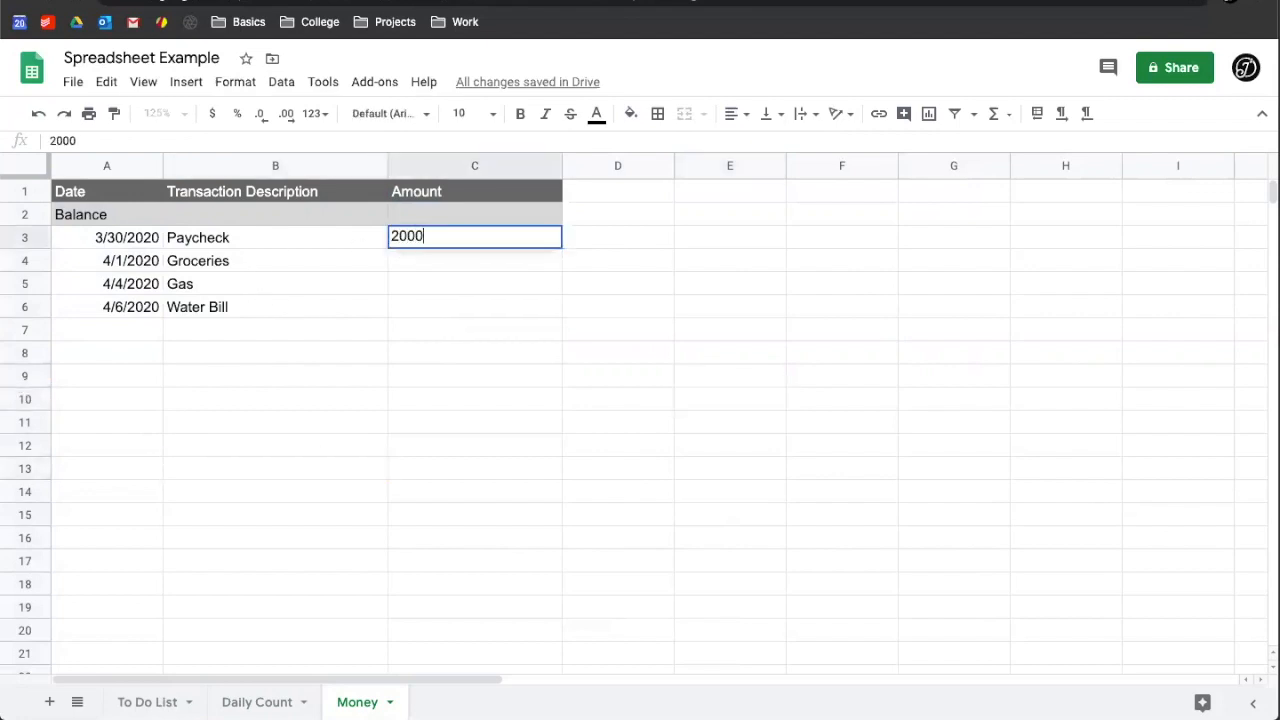
left_click(625, 322)
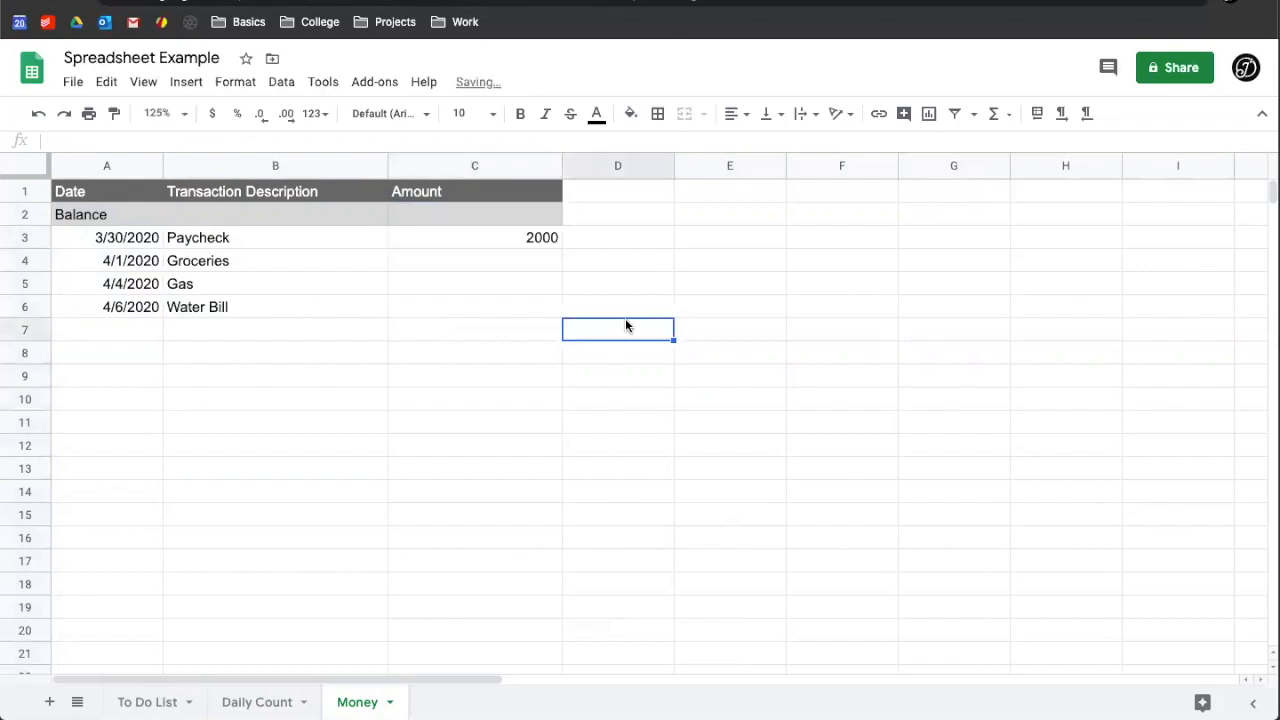
- Enter the Groceries amount as a negative value, -30.23
left_click(535, 261)
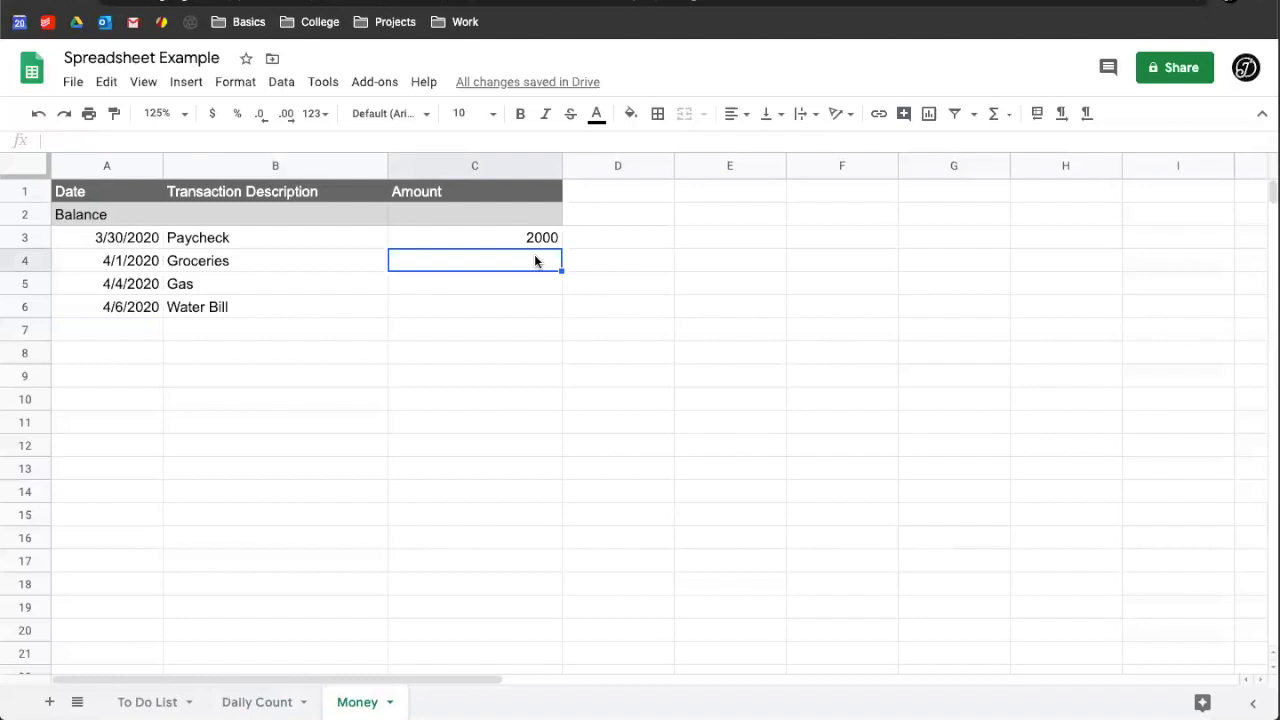
type("30.23")
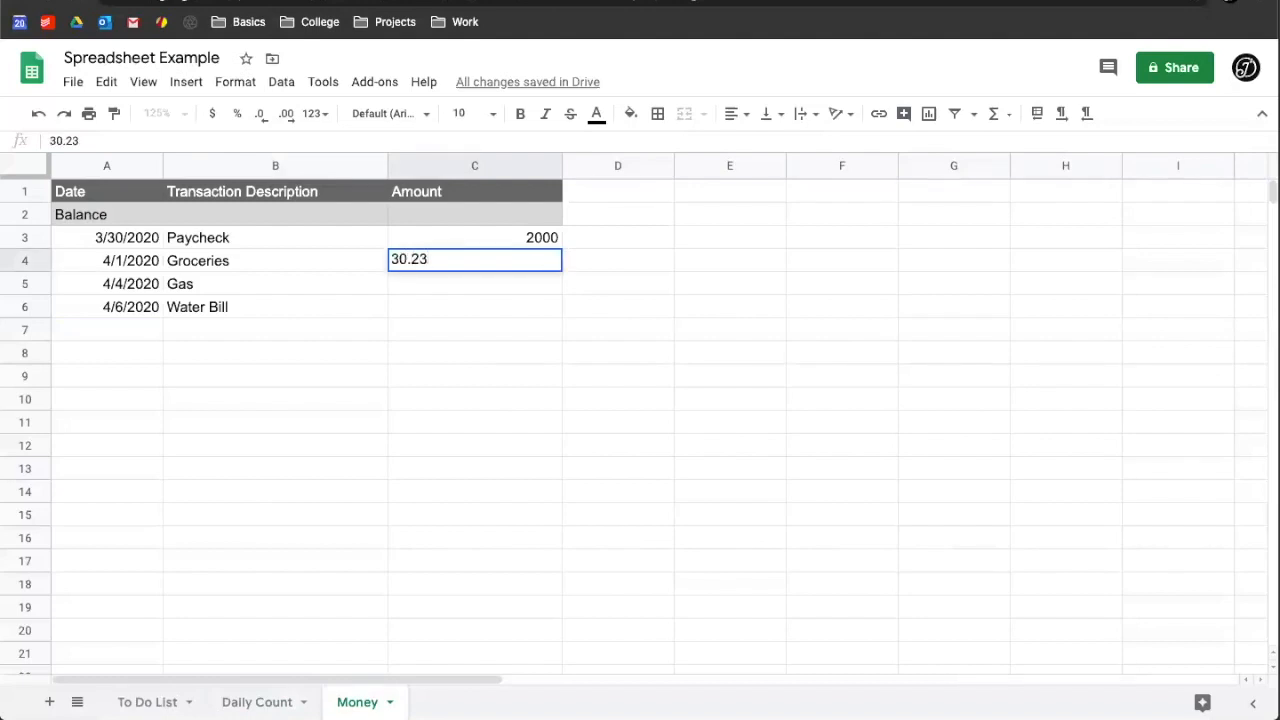
key("Left")
key("Left")
left_click(465, 267)
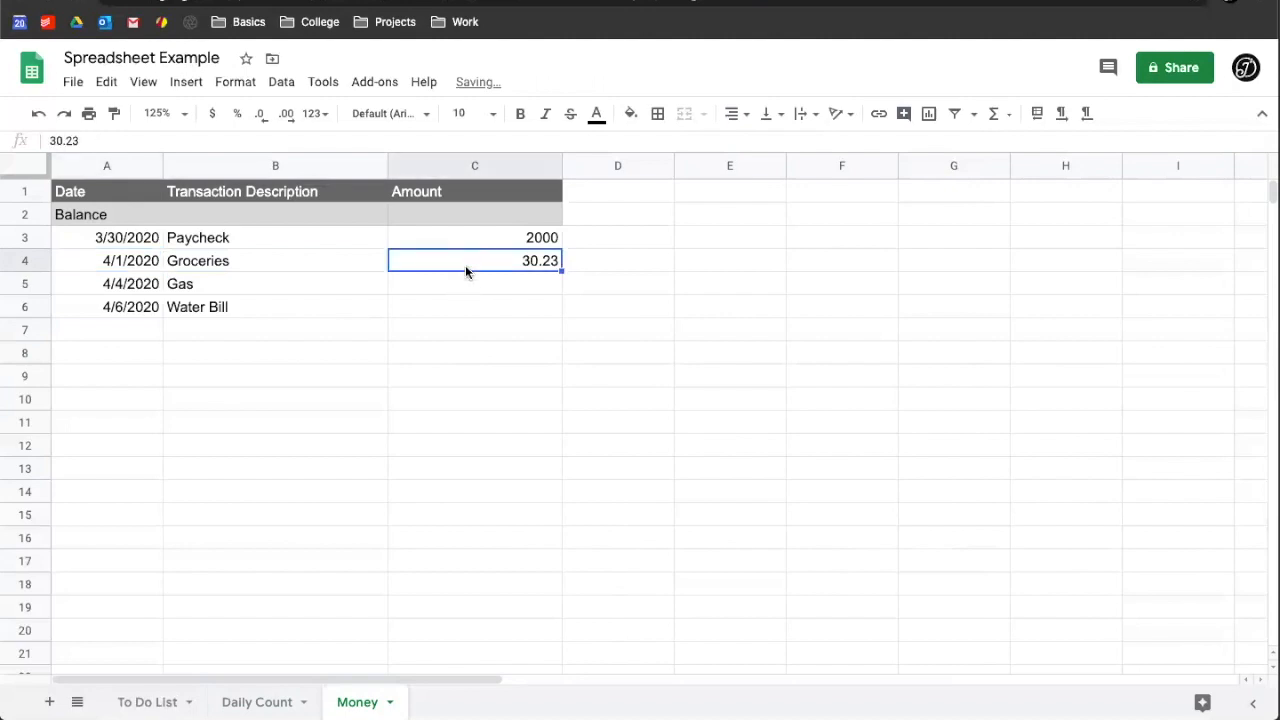
double_click(473, 259)
type("-")
key("Return")
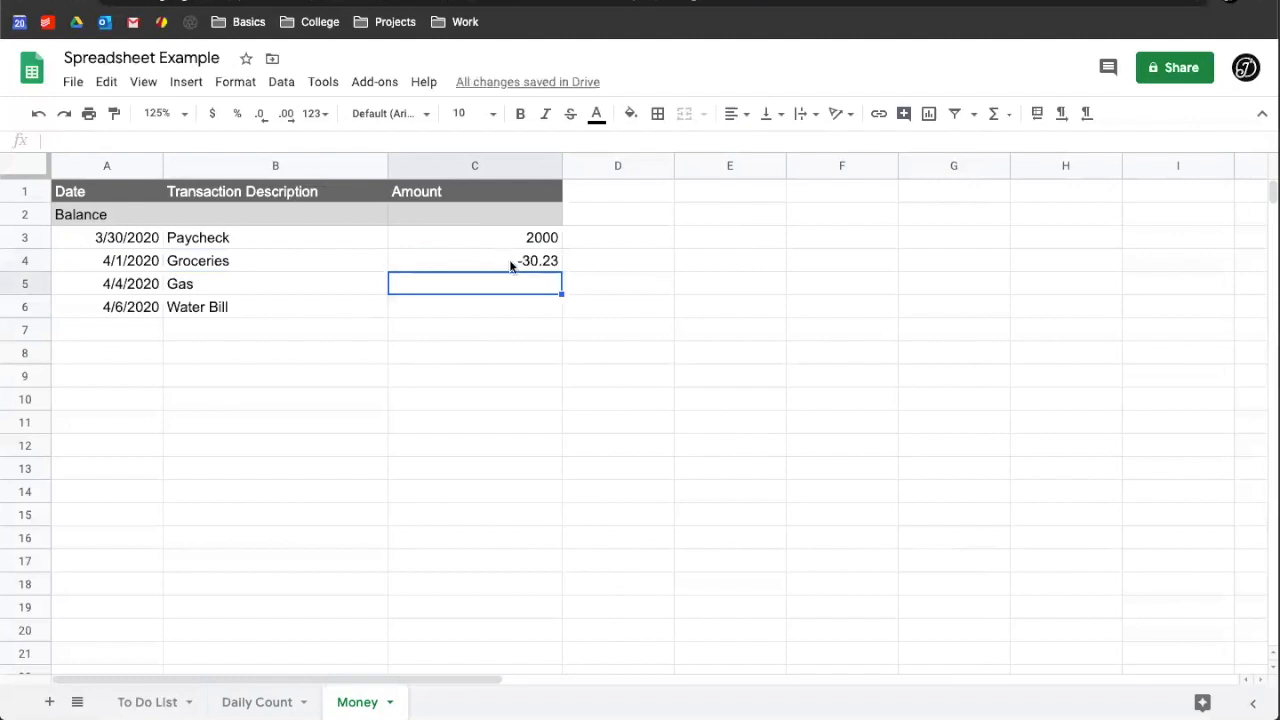
- Enter -25.21 as the Gas amount and -70.00 as the Water Bill amount
double_click(522, 284)
type("-20")
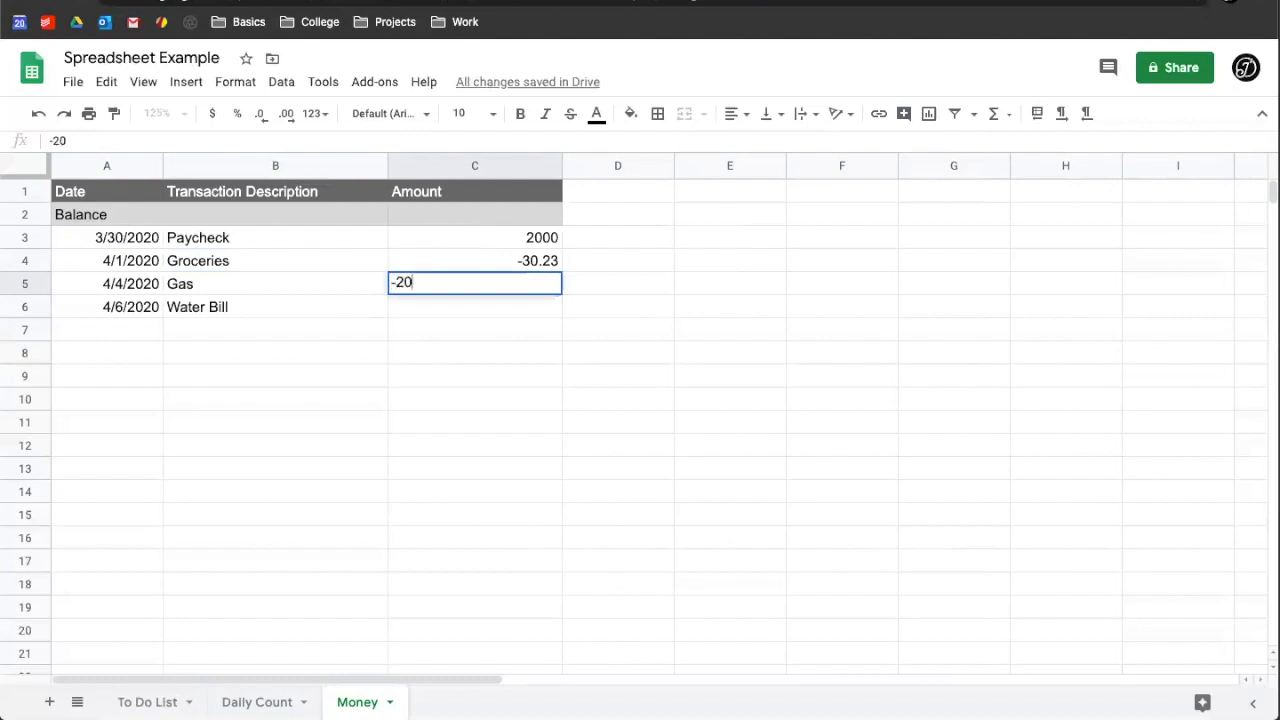
key("BackSpace")
type("5.21")
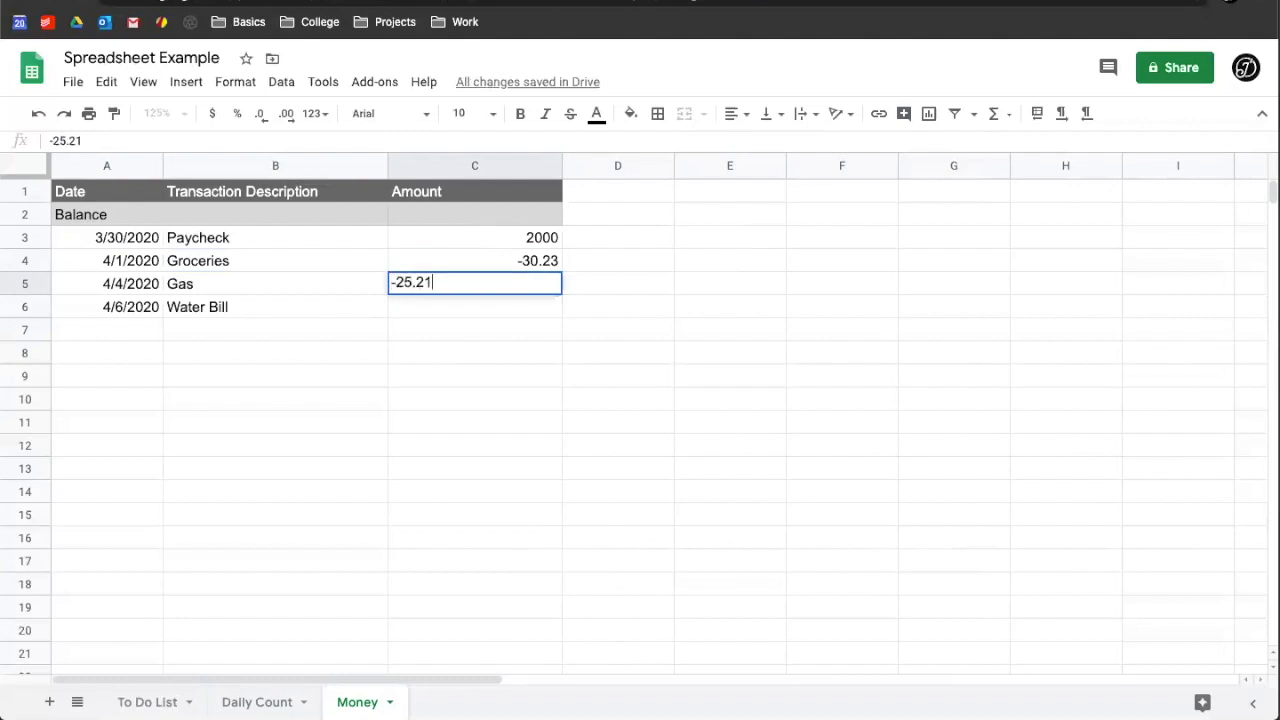
key("Return")
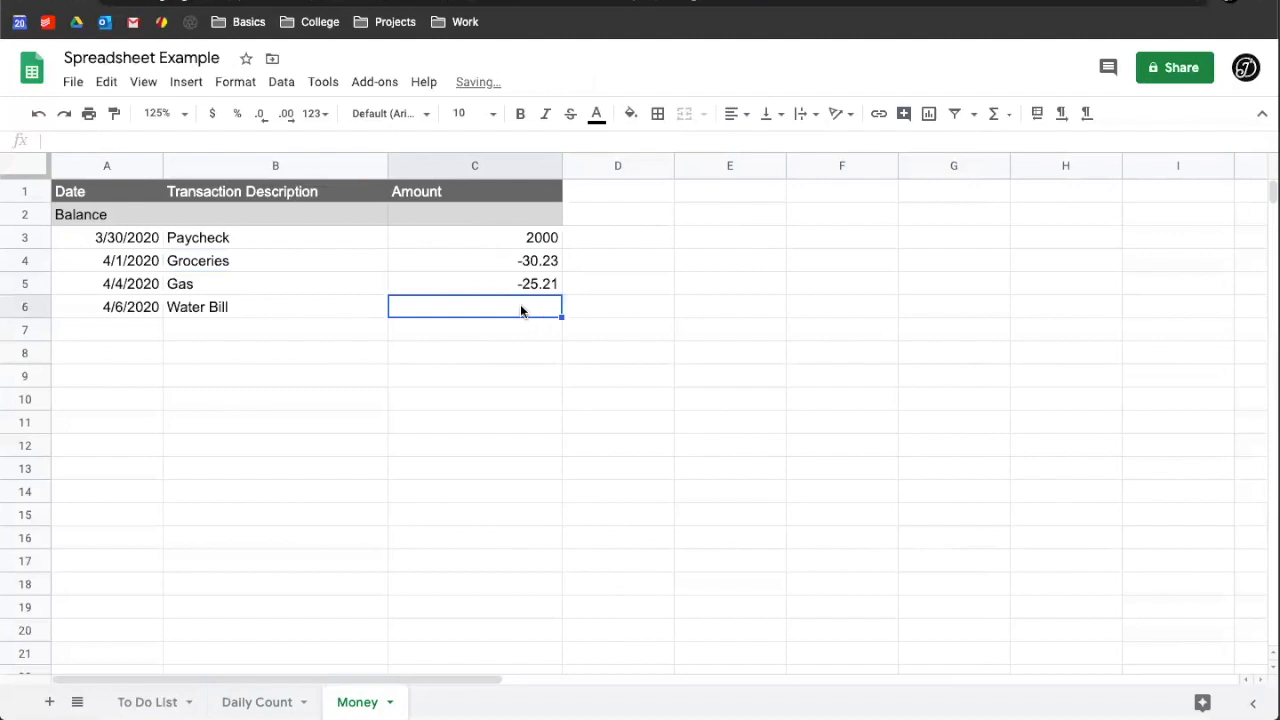
type("-")
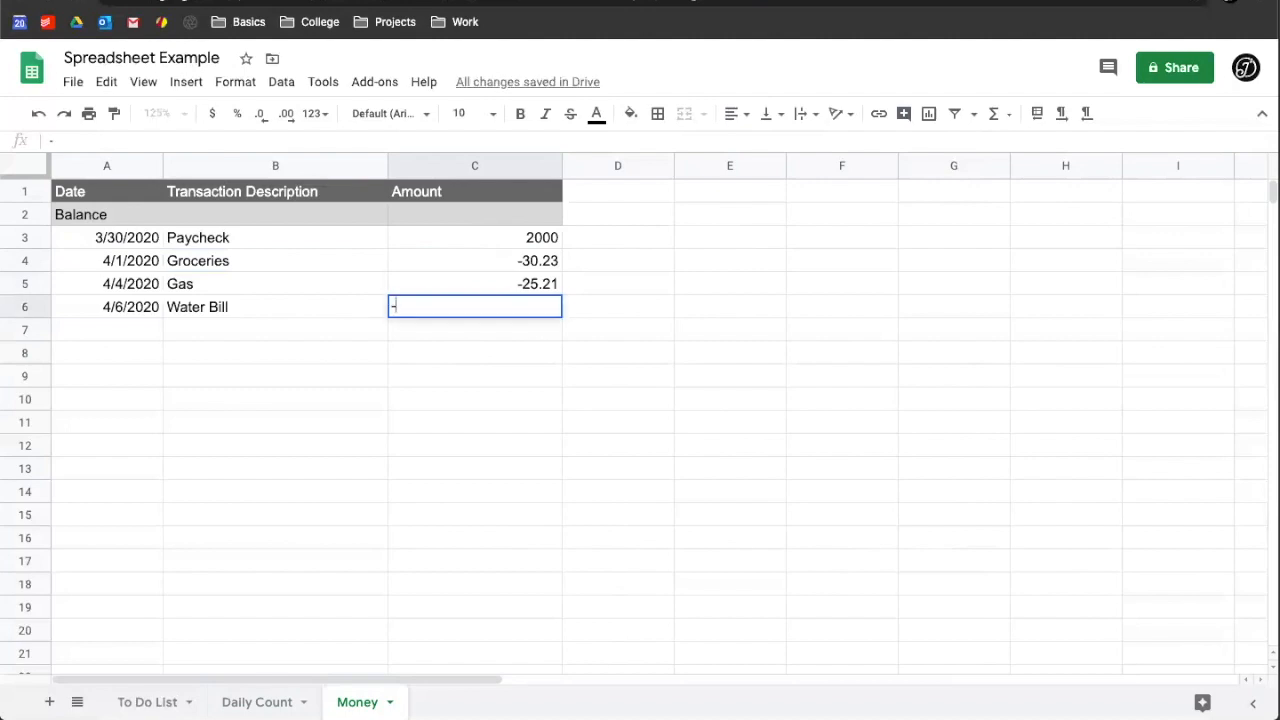
type("70.00")
key("Return")
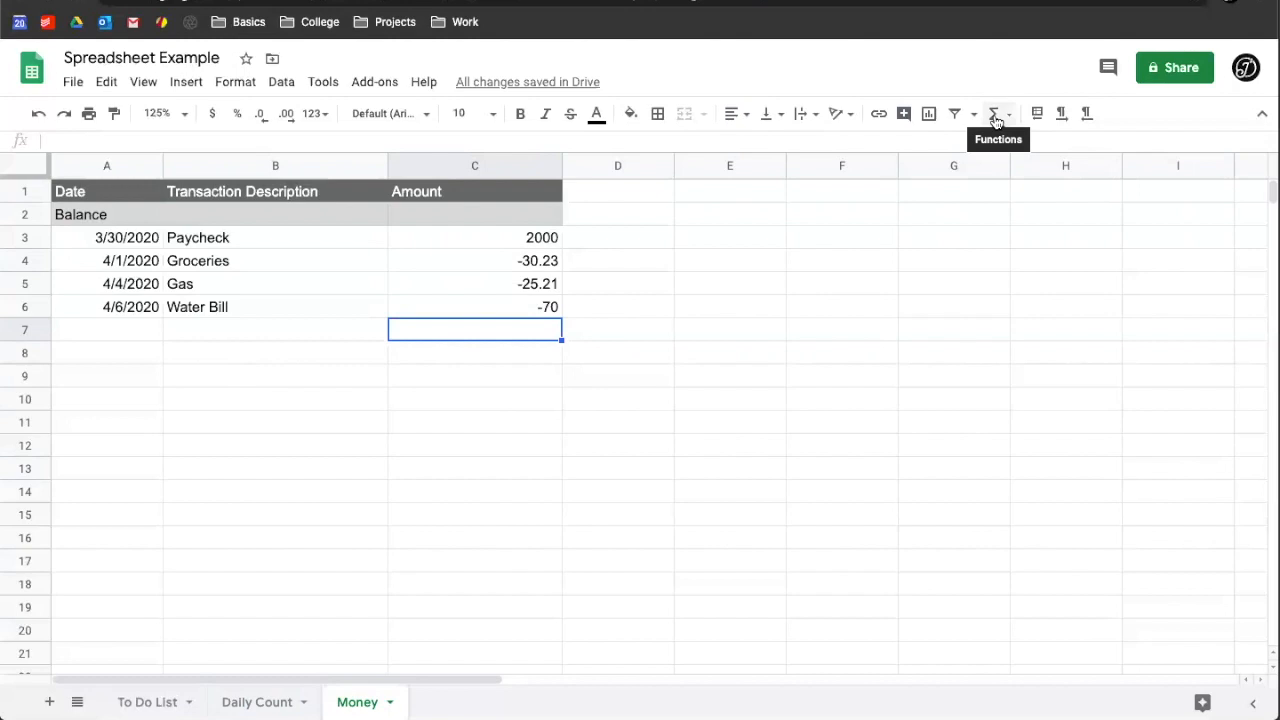
- Calculate the Balance in cell C2 with a SUM function over the amounts in C3:C21
left_click(509, 217)
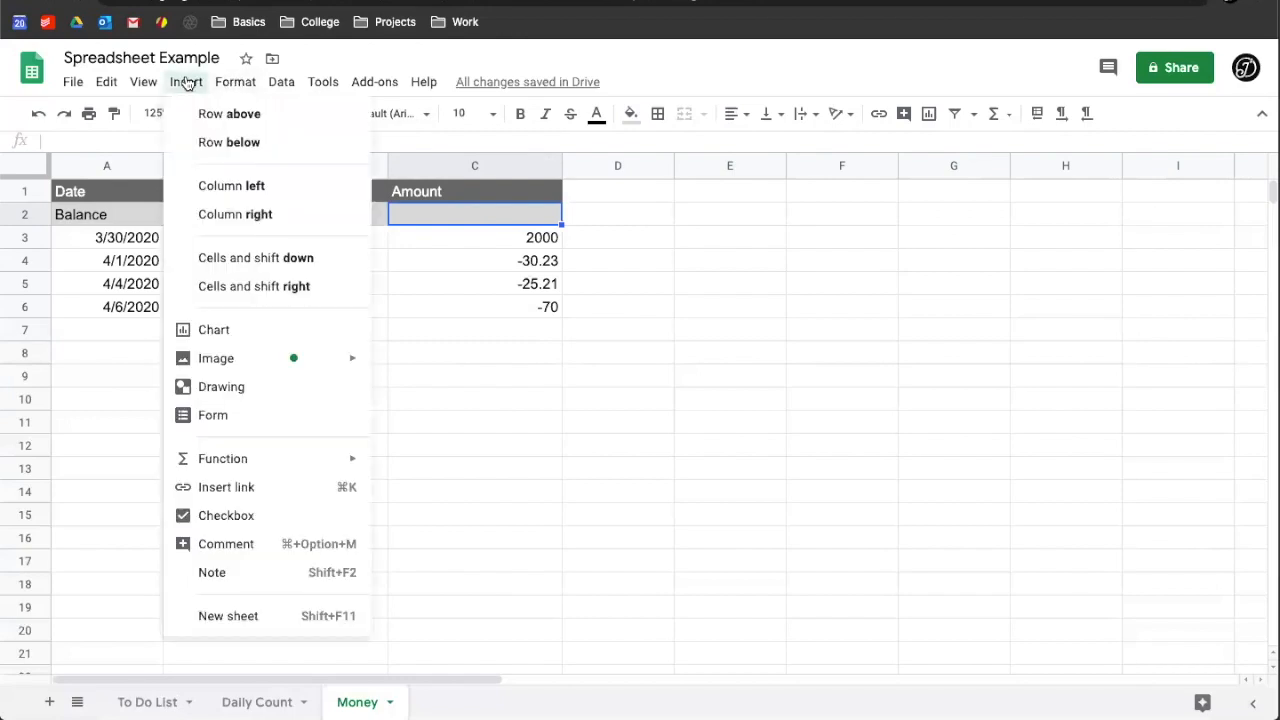
mouse_move(242, 465)
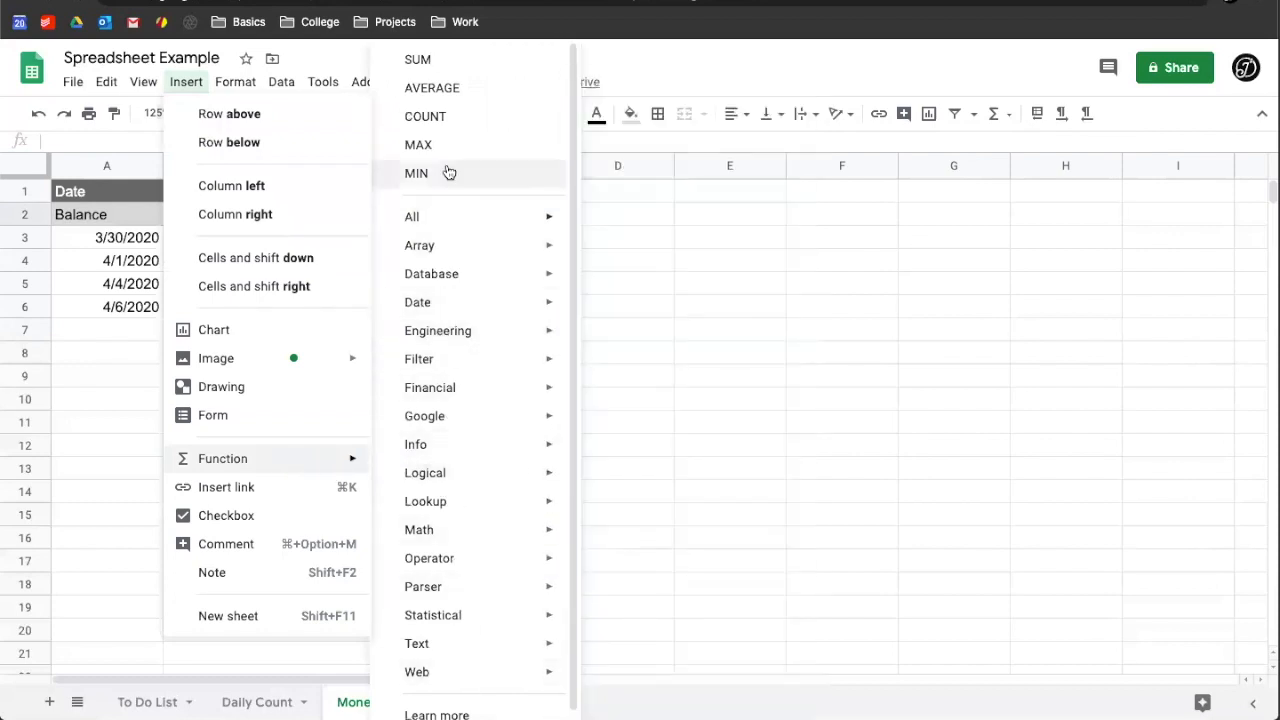
mouse_move(457, 302)
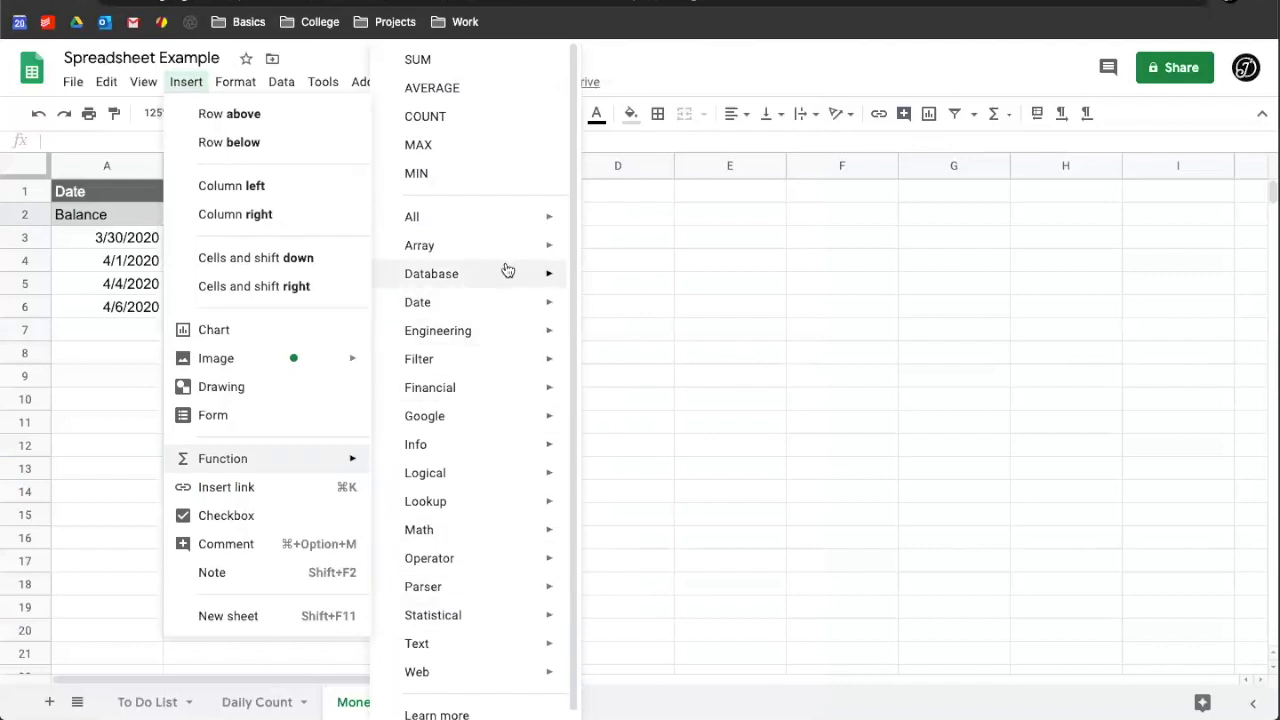
mouse_move(512, 217)
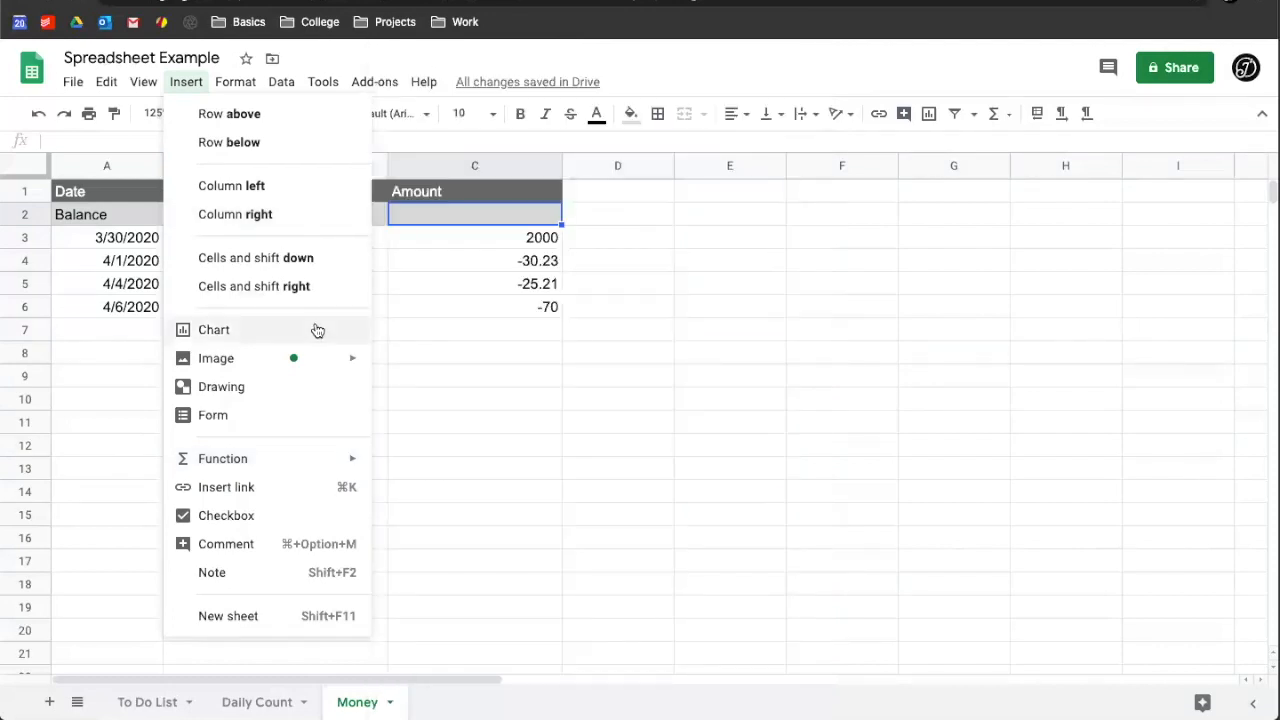
mouse_move(283, 459)
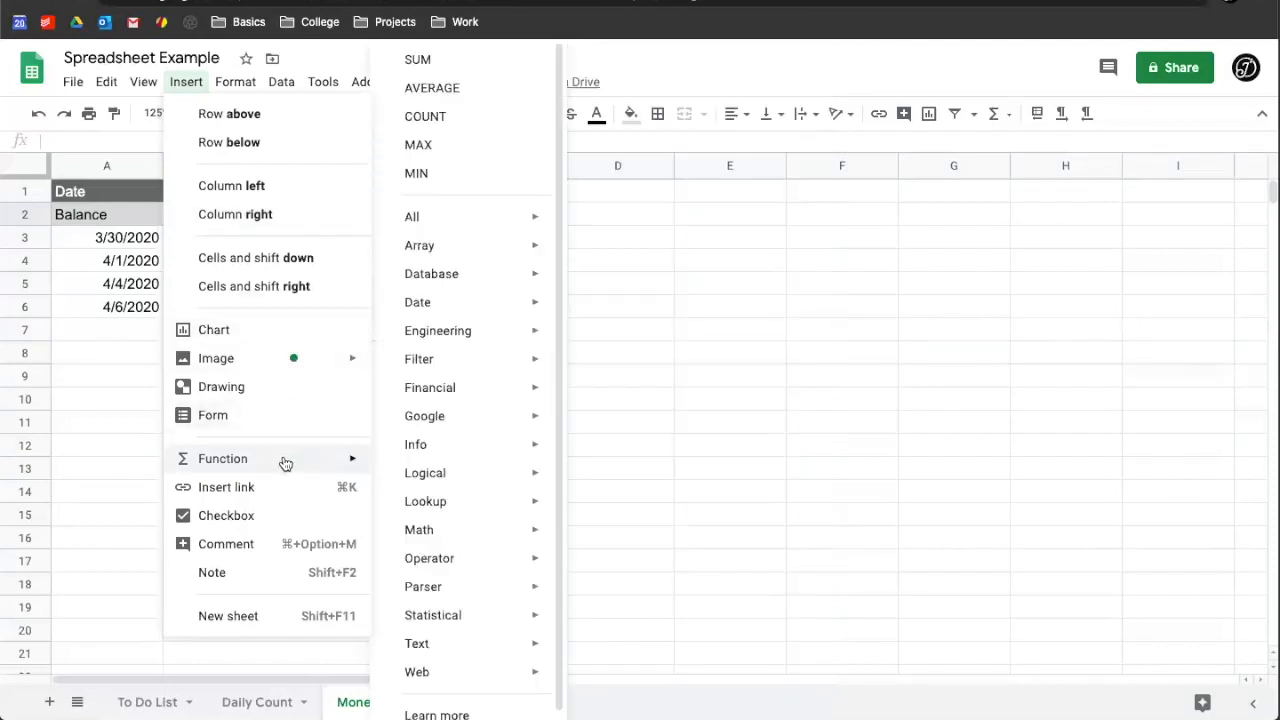
left_click(445, 64)
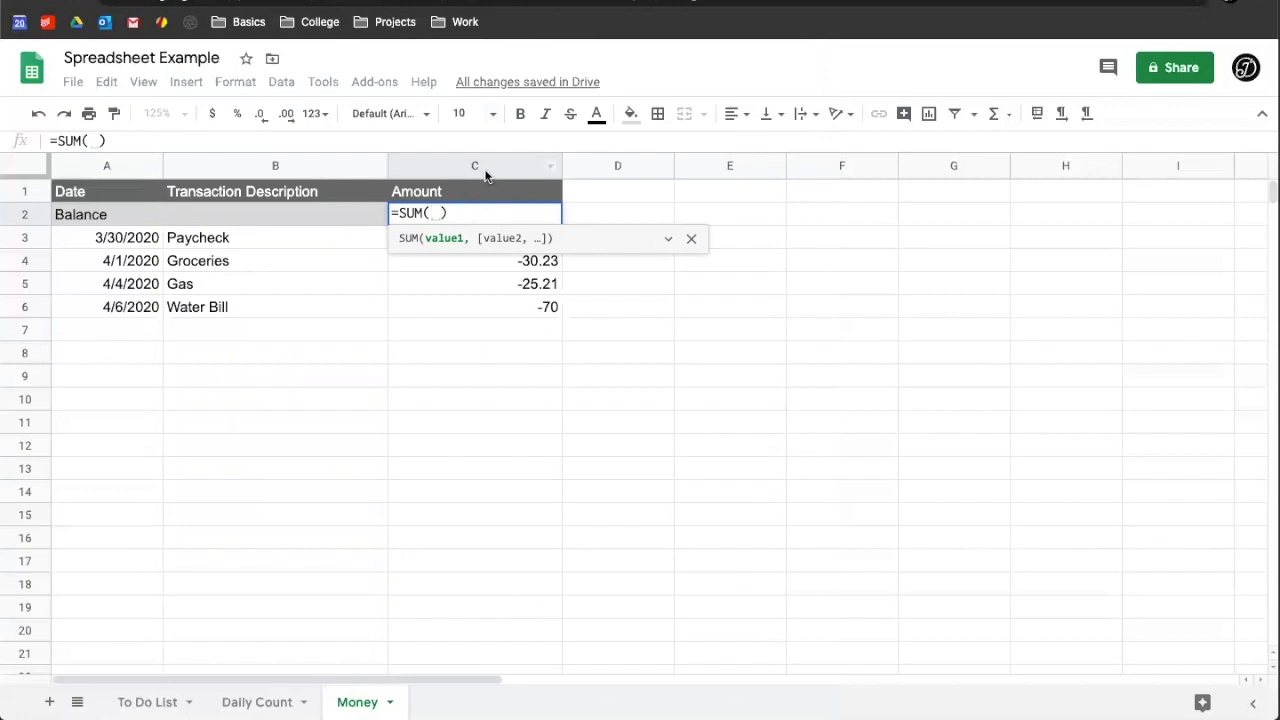
left_click_drag(477, 647, 481, 247)
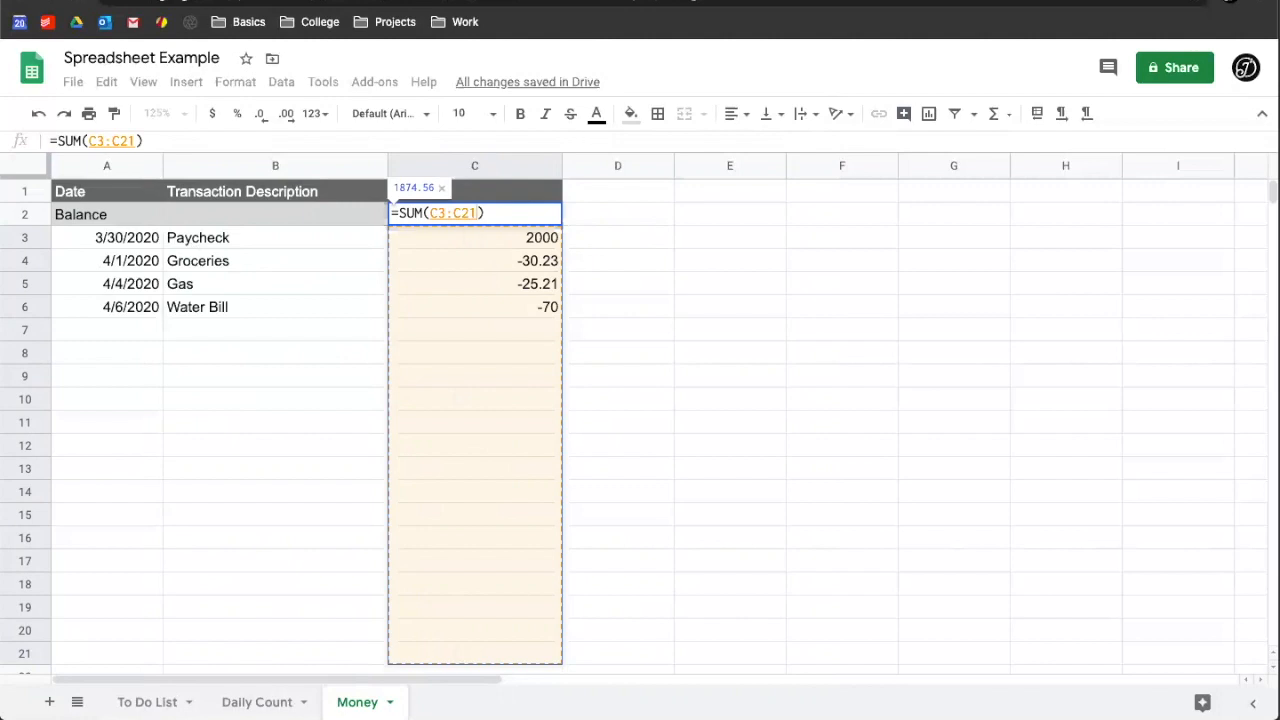
key("Return")
left_click(533, 215)
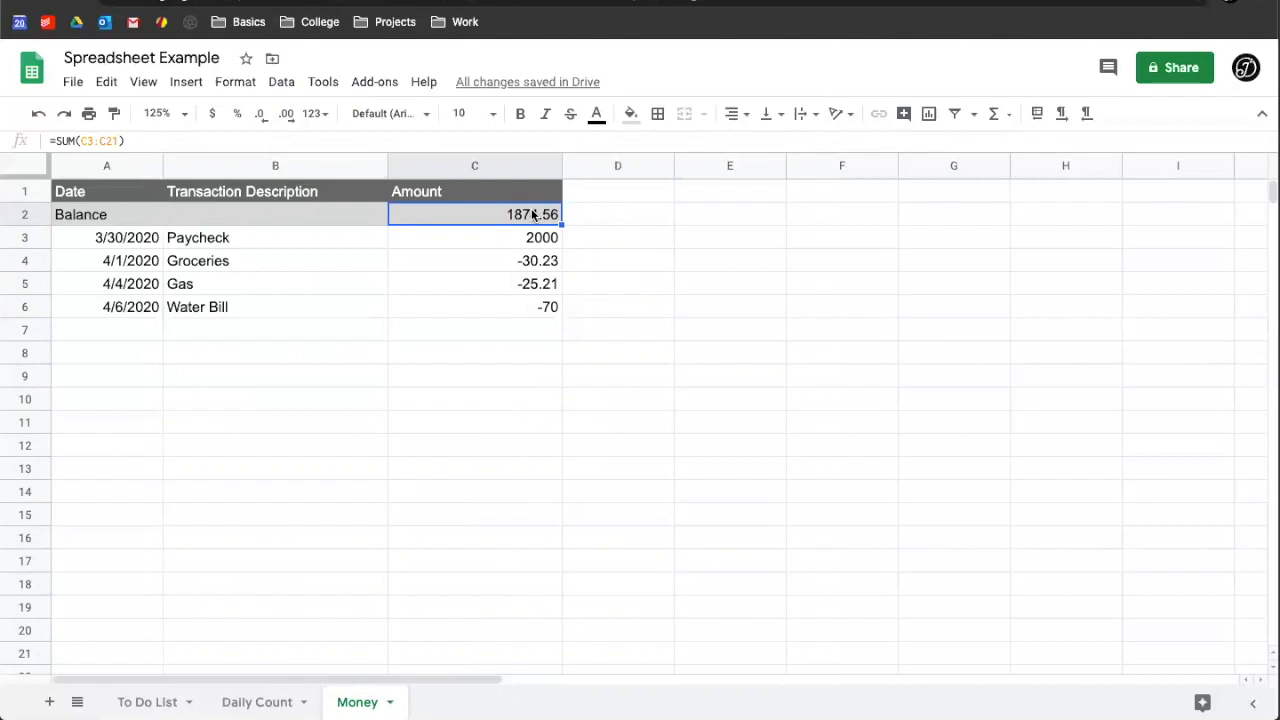
- Add a transaction in row 7 dated 4/7/2020, described as Electricity Bill, with an amount of -80.20
left_click(110, 335)
type("4/7/20")
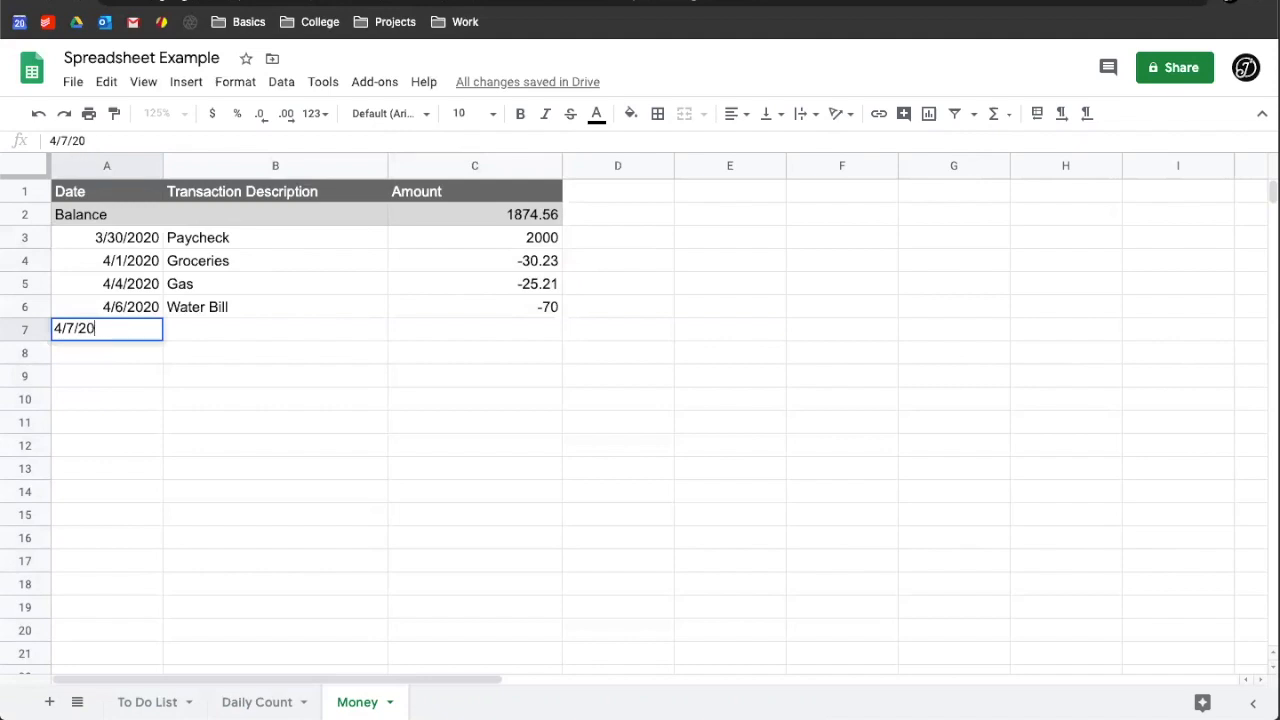
type("20")
key("Tab")
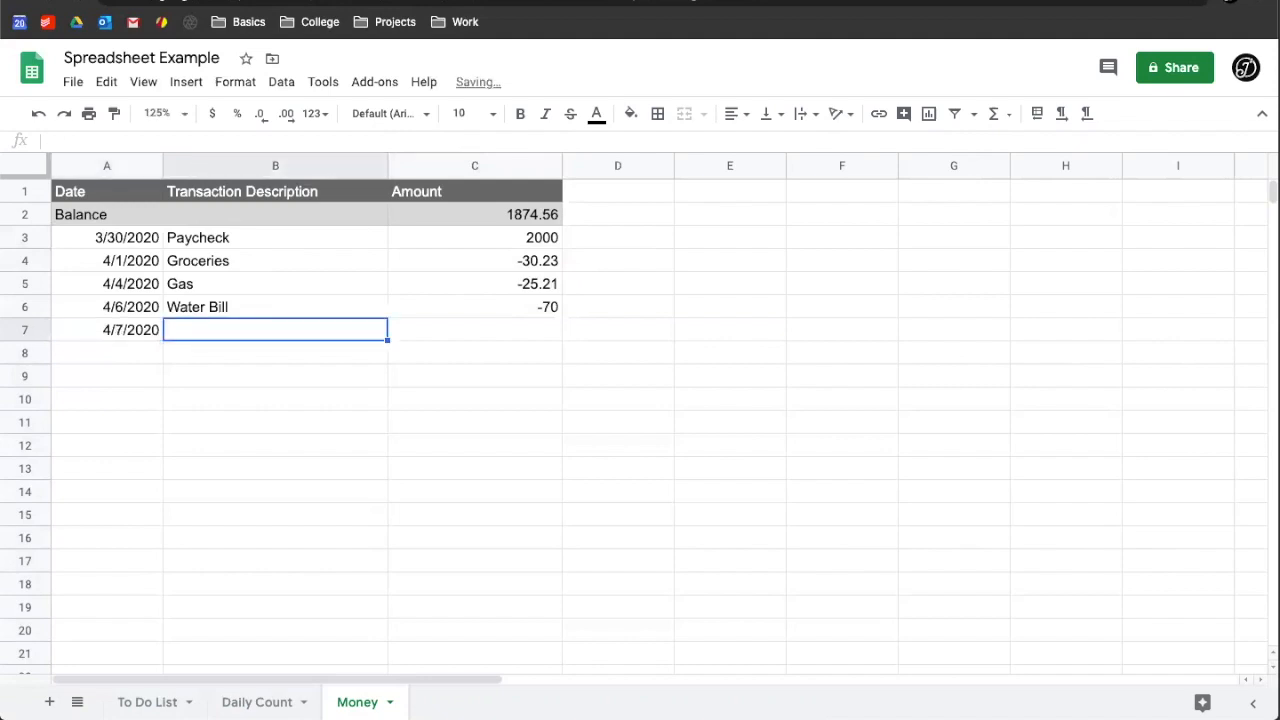
type("Electr")
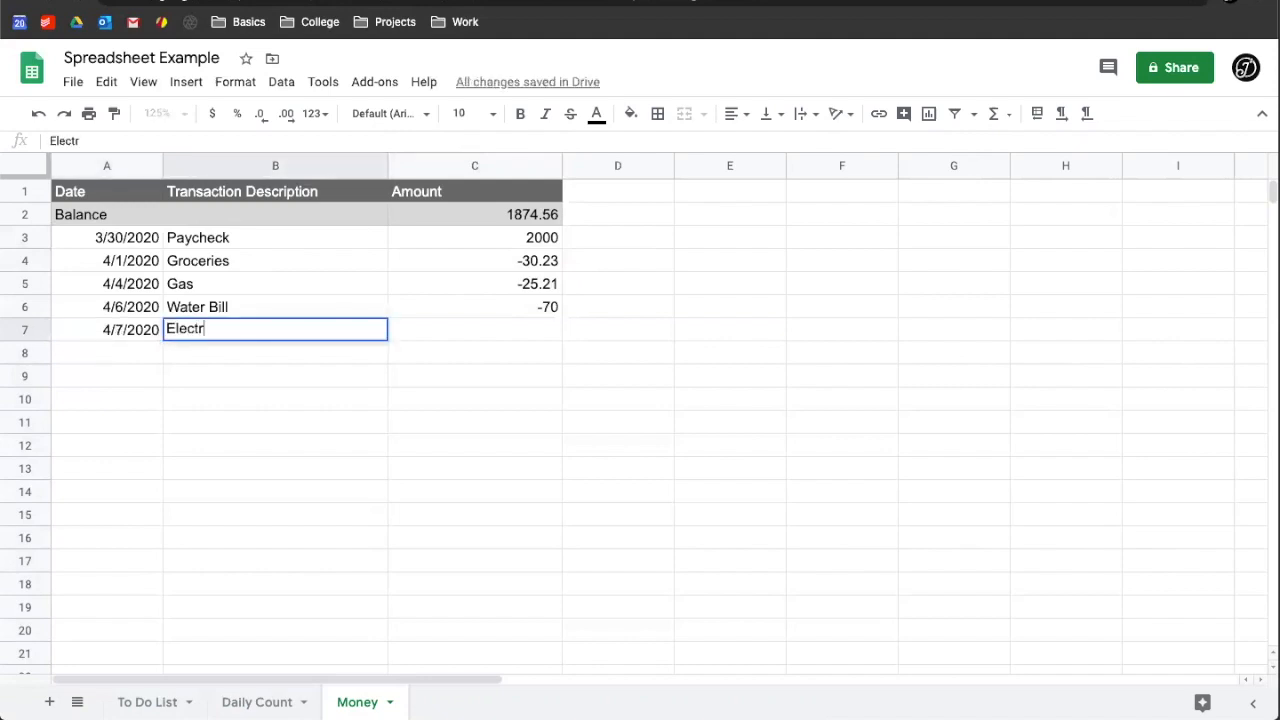
type("icity Bill")
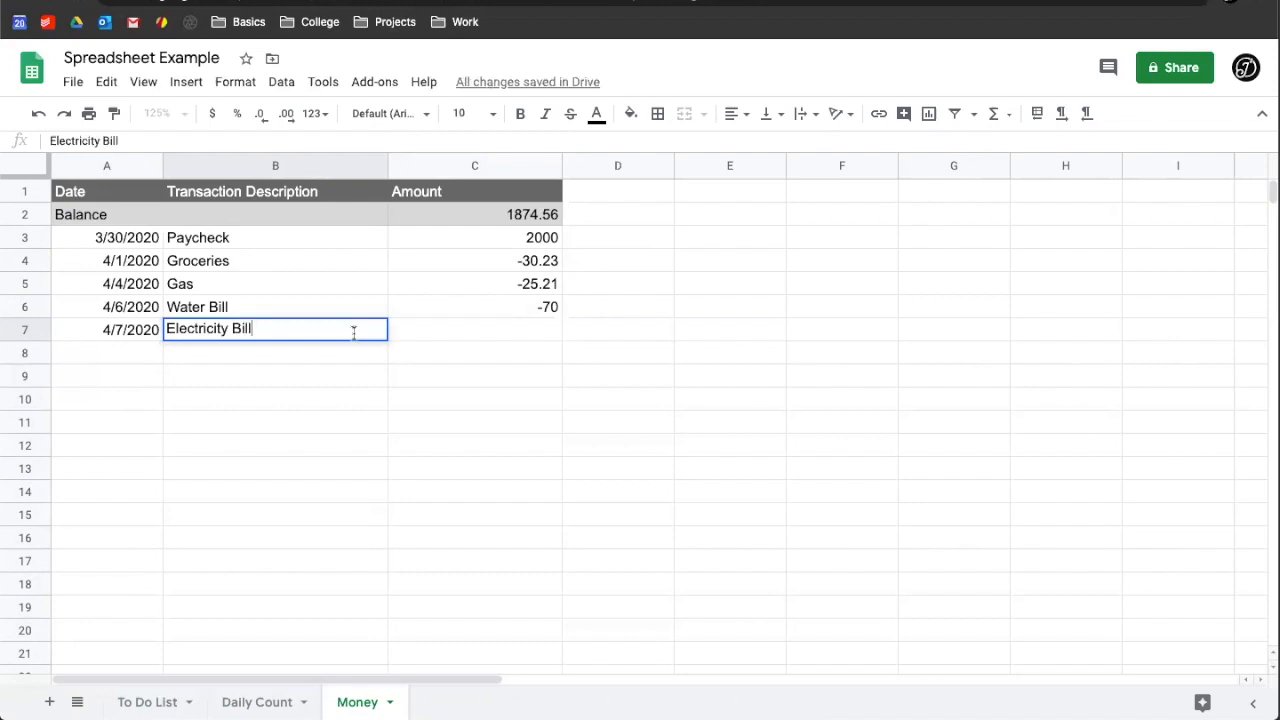
left_click(456, 327)
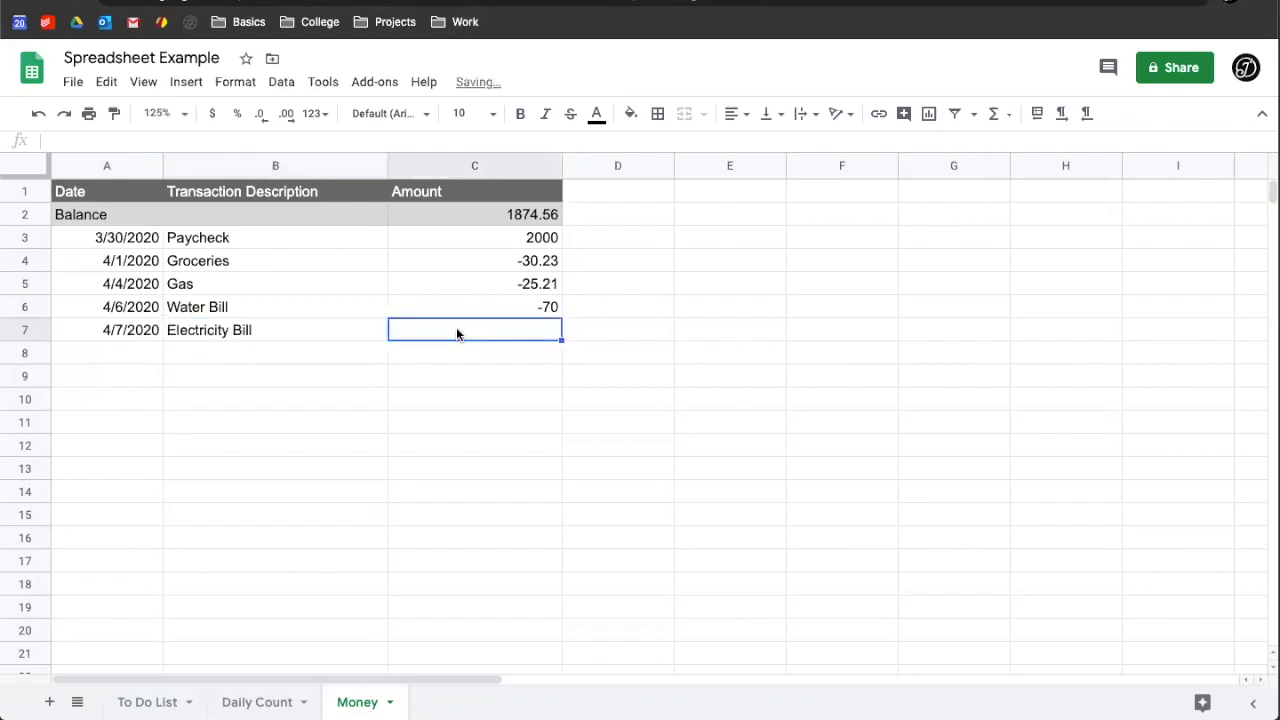
type("-")
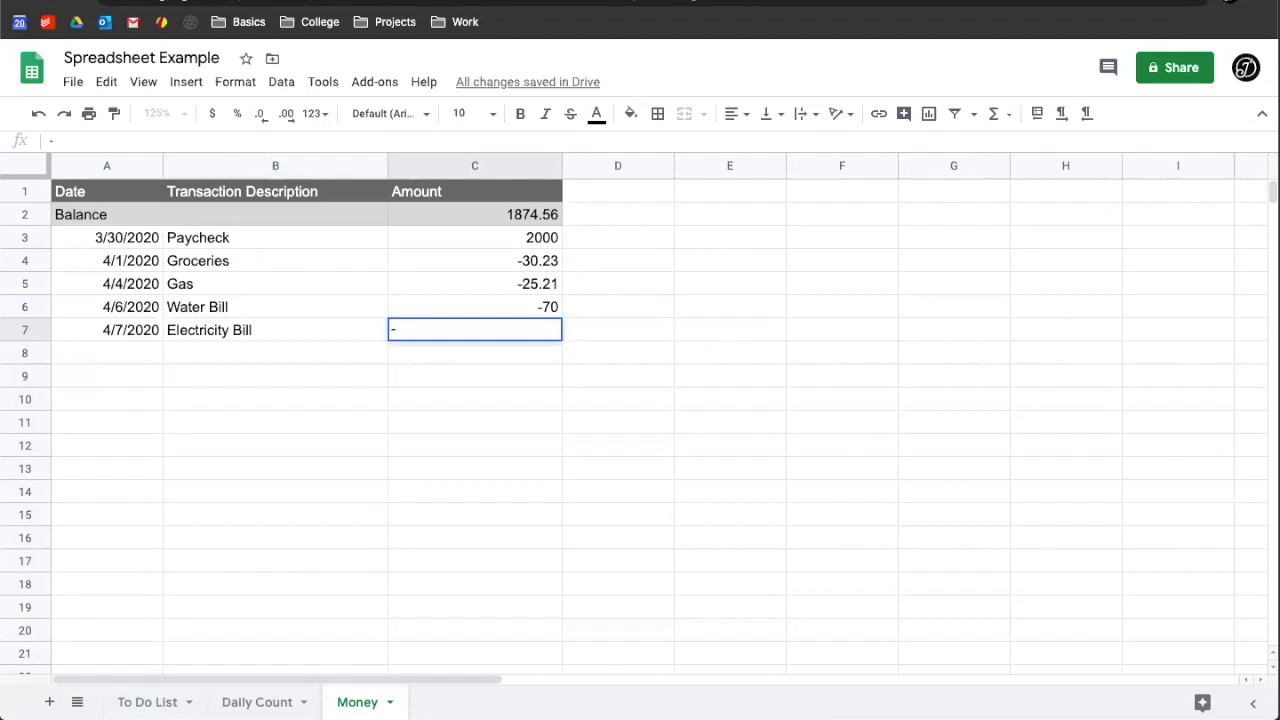
type("80.20")
key("Return")
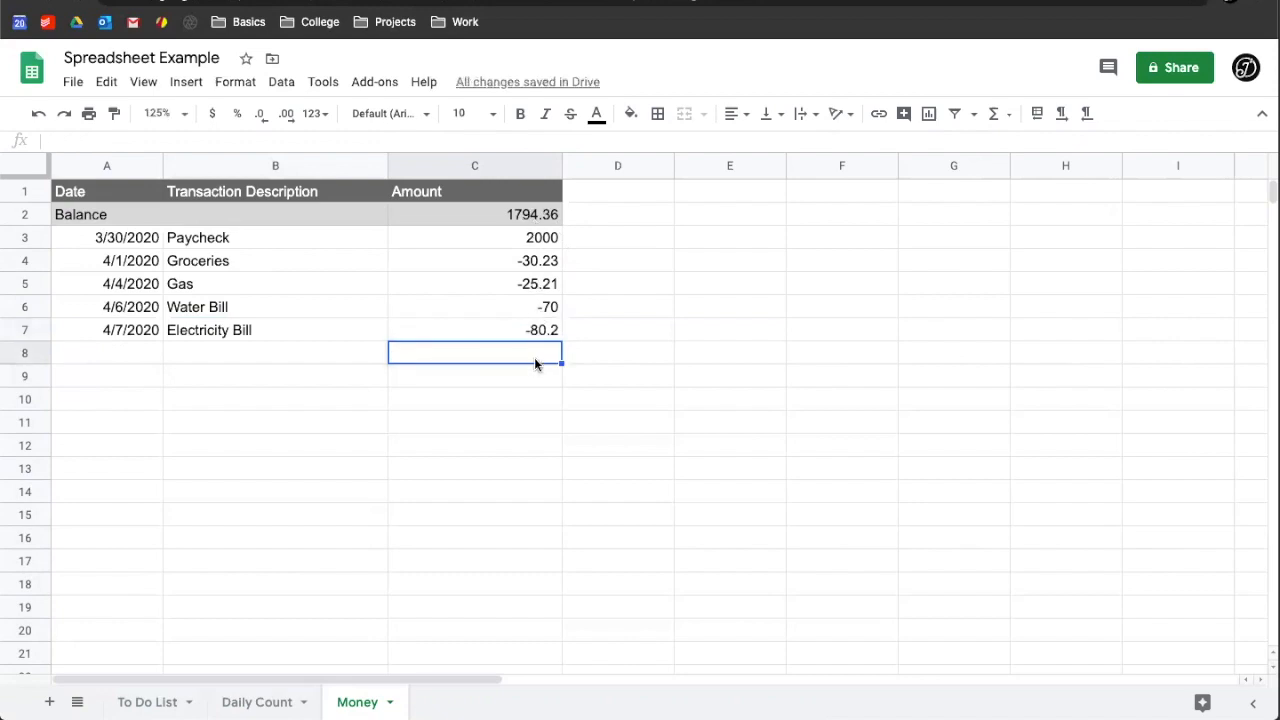
left_click(542, 328)
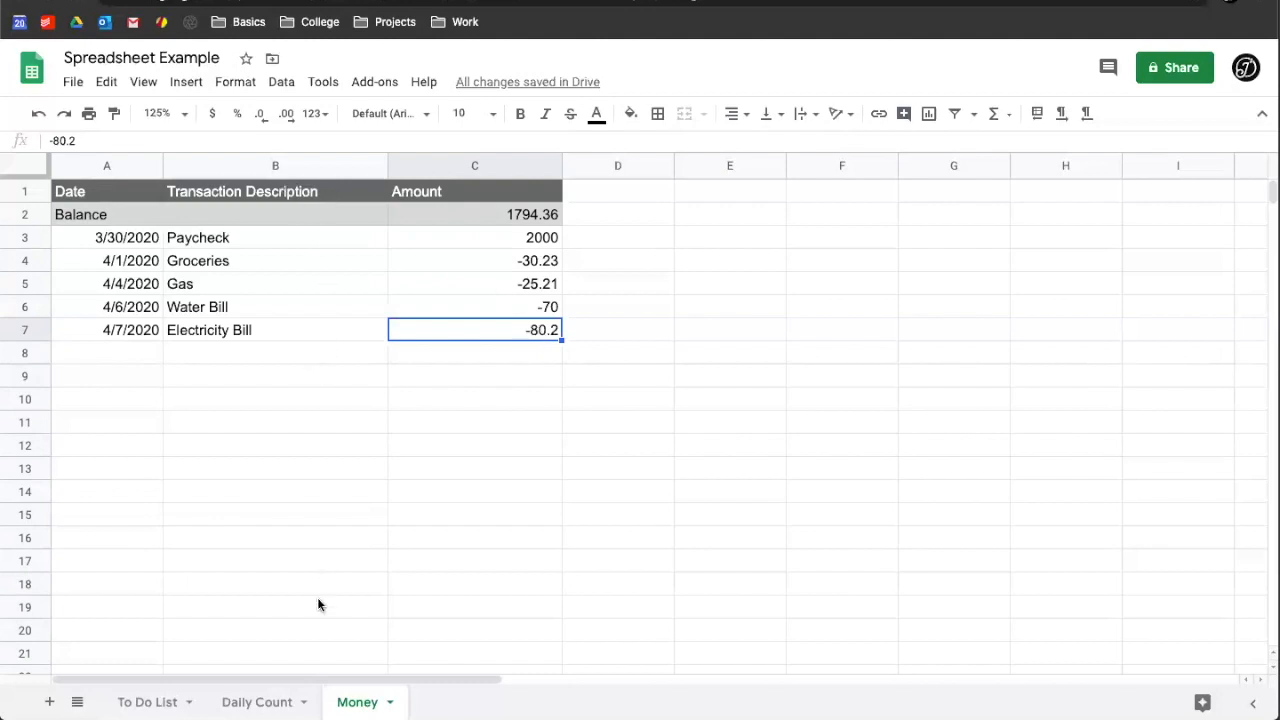
- Review the finished Daily Count and To Do List sheets, ending on the To Do List
left_click(272, 700)
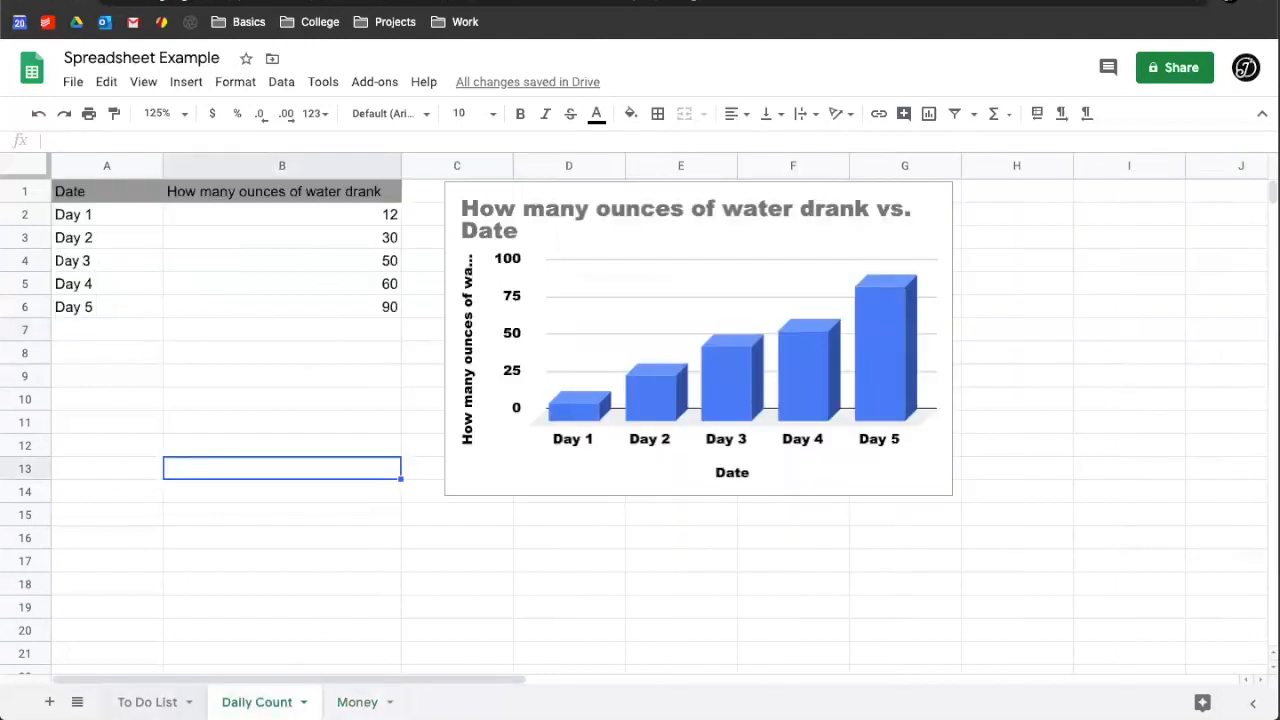
left_click(150, 702)
left_click(273, 701)
left_click(148, 702)
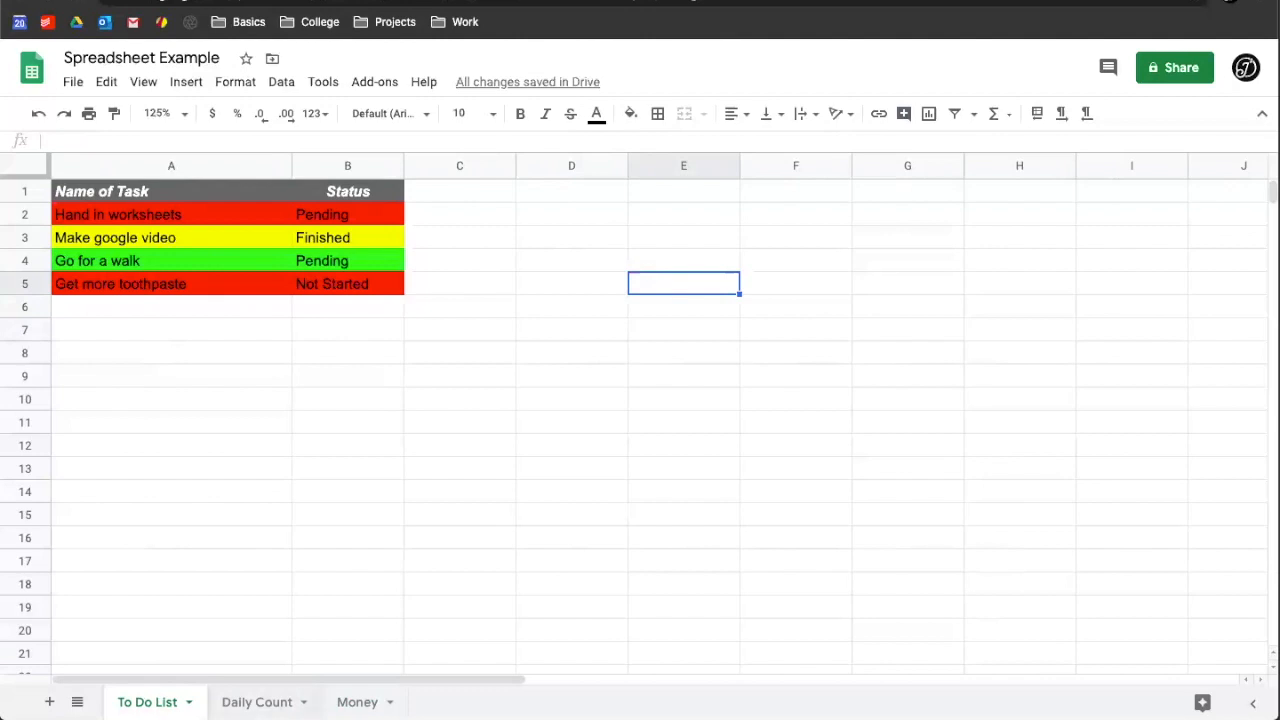
left_click(257, 702)
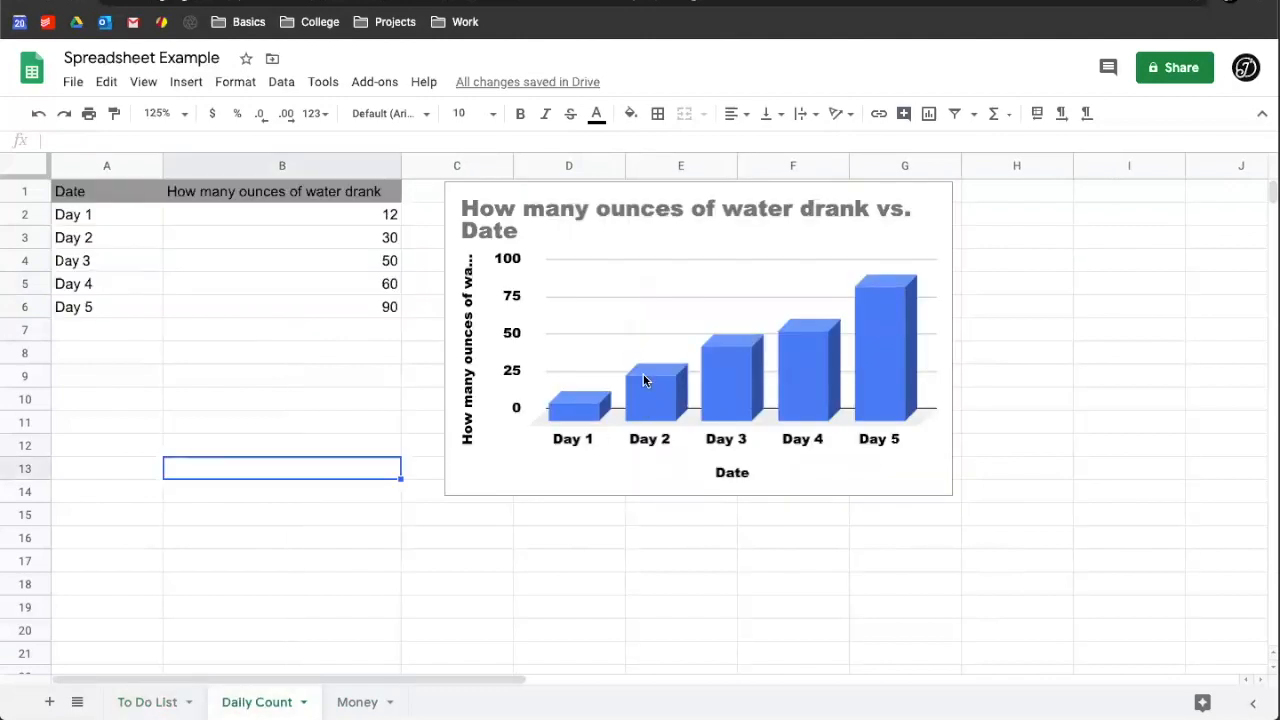
left_click(148, 702)
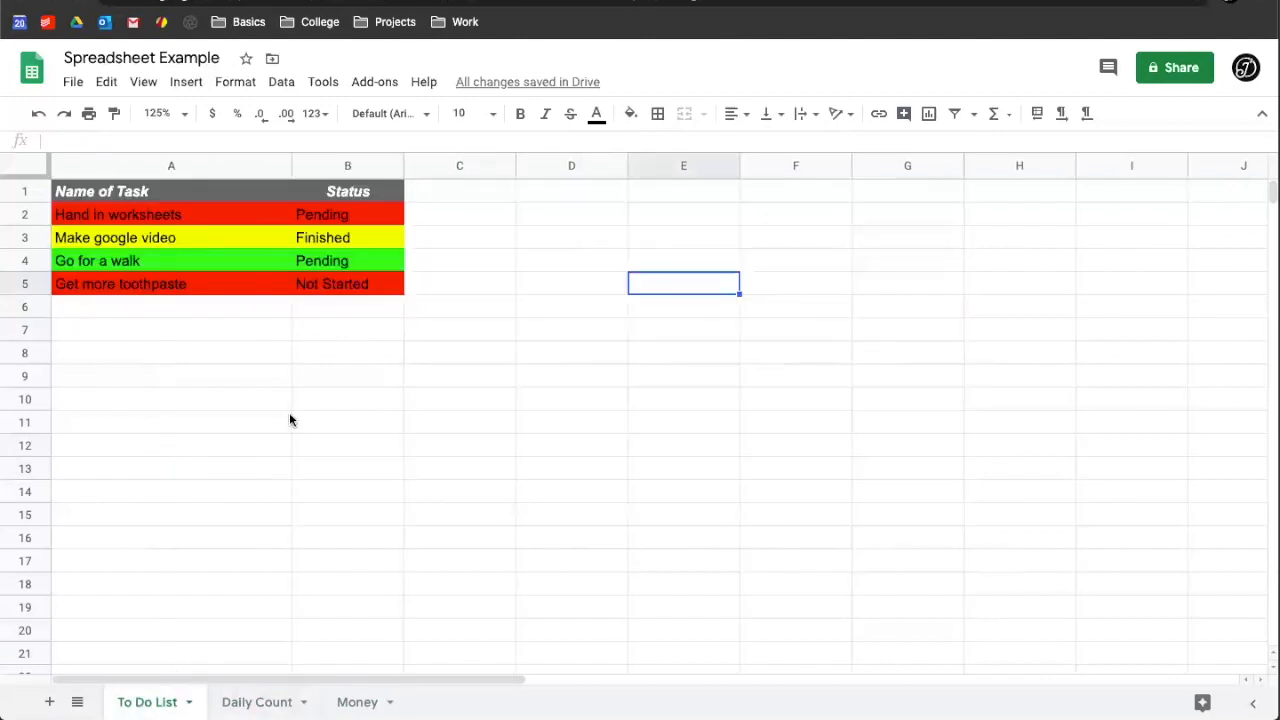